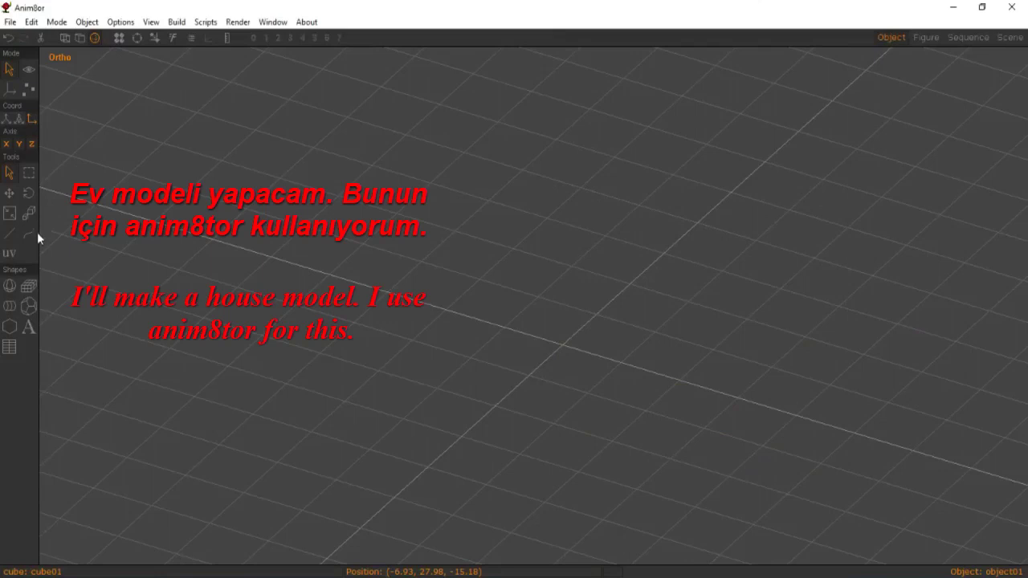
- Draw a cube on the grid and move it to about (-20.7, 49, -20.7)
click(10, 286)
click(32, 289)
drag(486, 249, 629, 389)
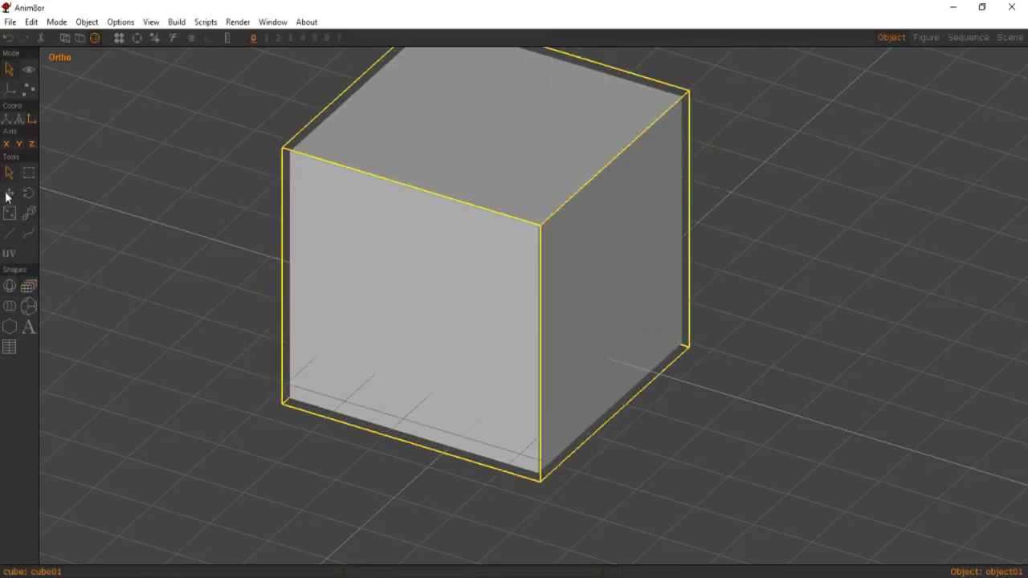
drag(428, 248, 511, 218)
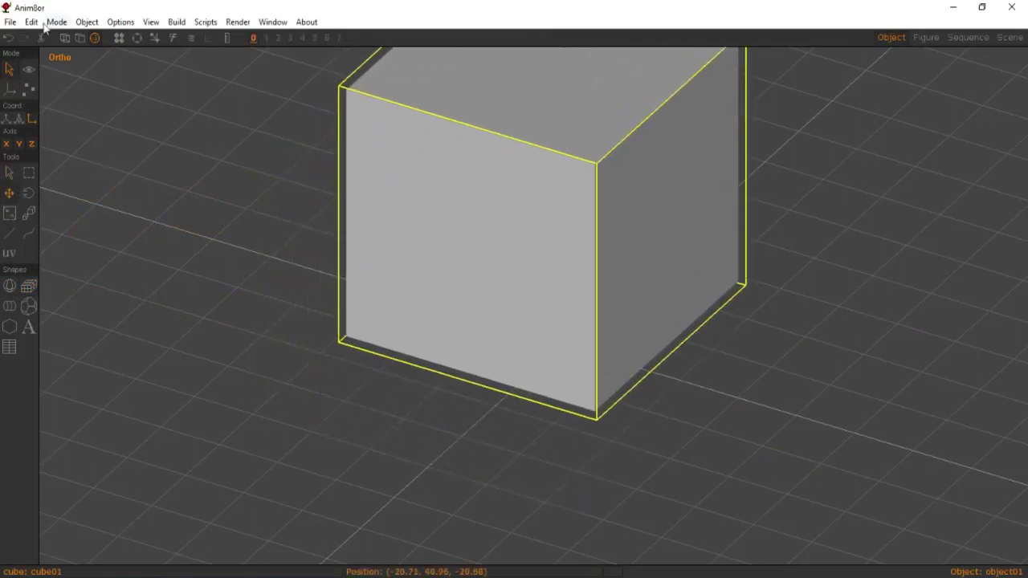
- Convert the cube to an editable mesh
scroll(273, 217, down, 3)
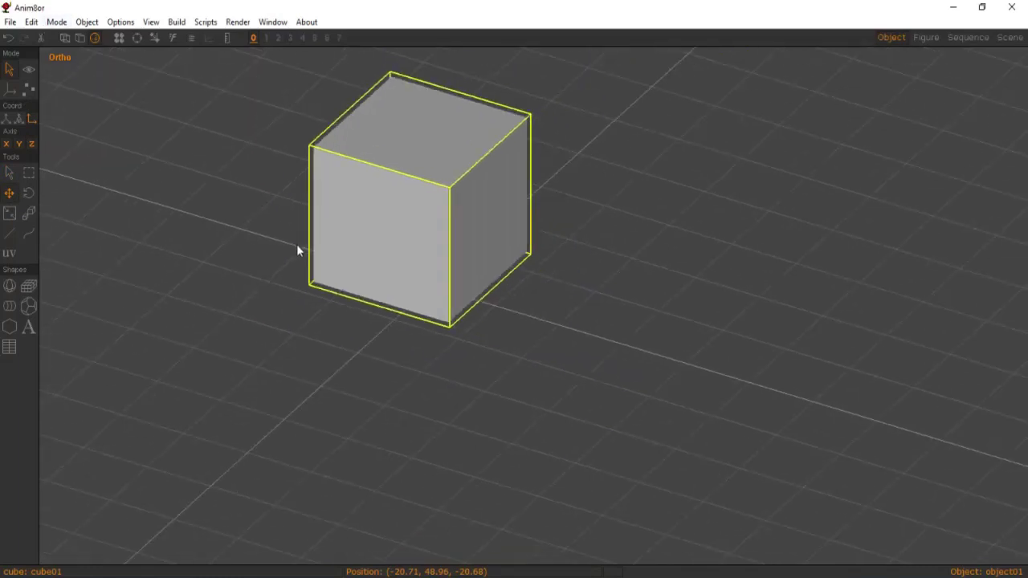
click(28, 70)
right_drag(252, 199, 317, 247)
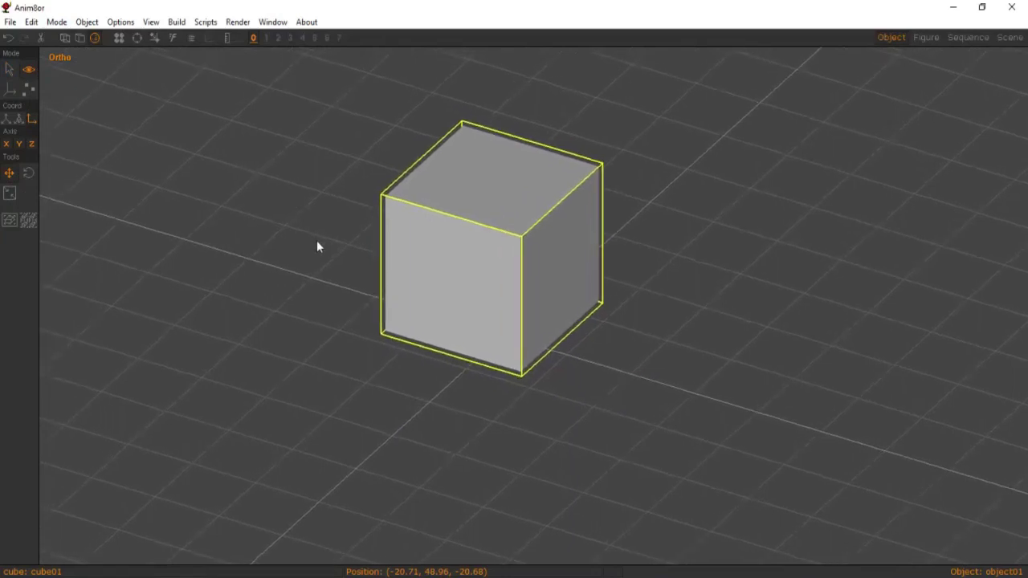
click(9, 69)
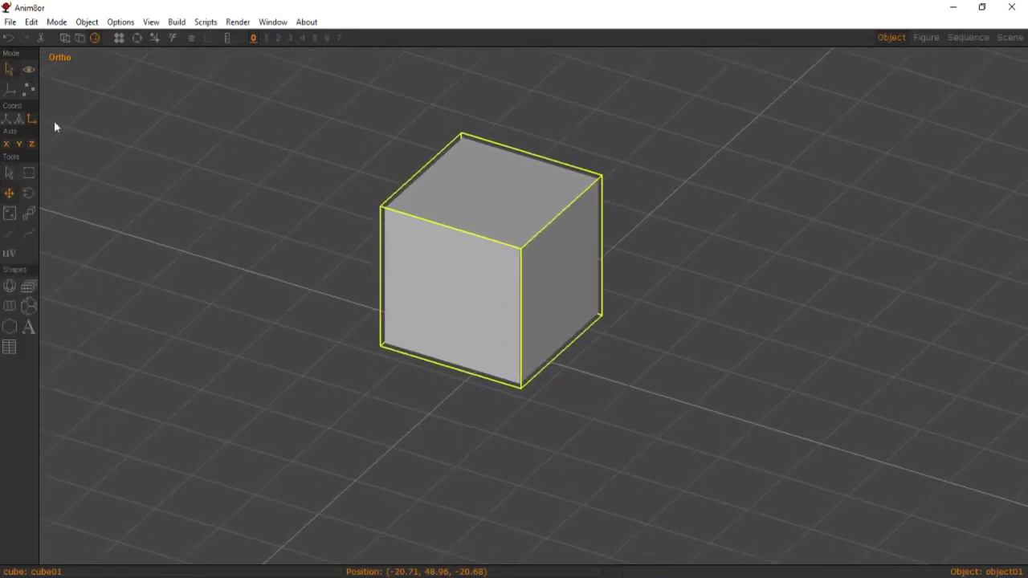
click(176, 22)
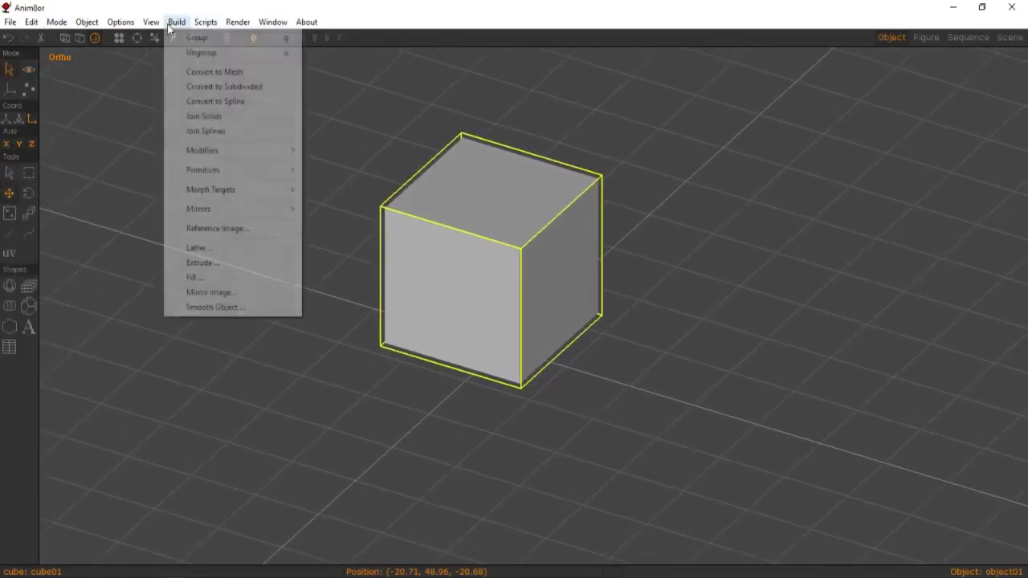
click(188, 70)
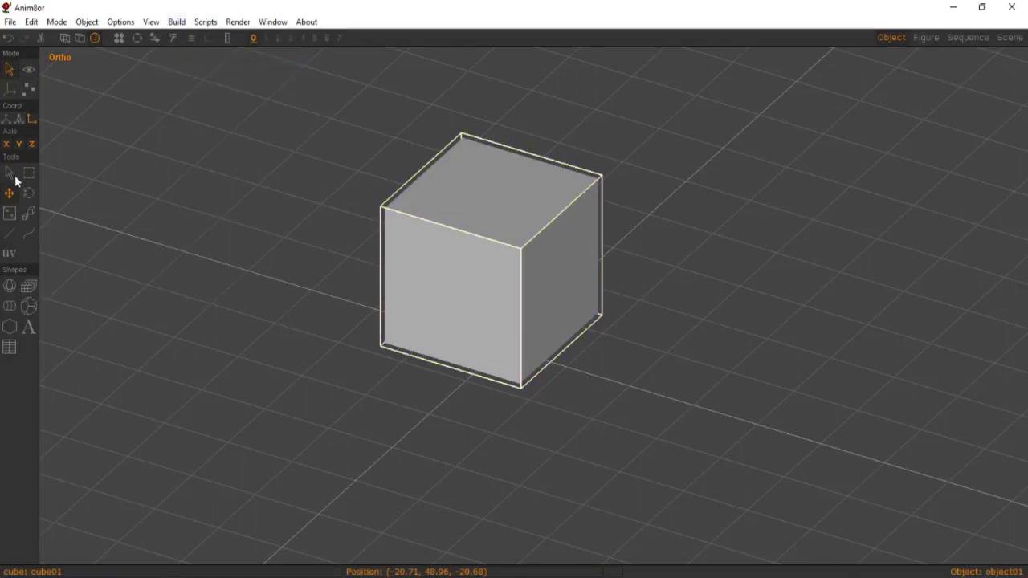
- Pull the cube's top face up into a pointed roof peak about 73 high, and select the whole mesh as an object
click(29, 91)
click(405, 201)
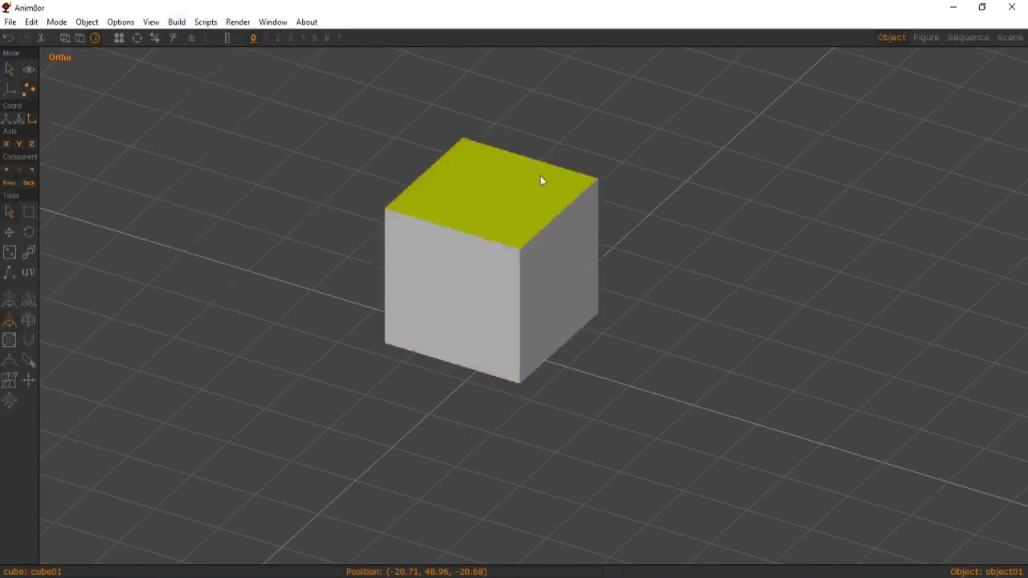
mouse_move(491, 186)
mouse_down()
mouse_move(525, 62)
mouse_move(520, 102)
mouse_up()
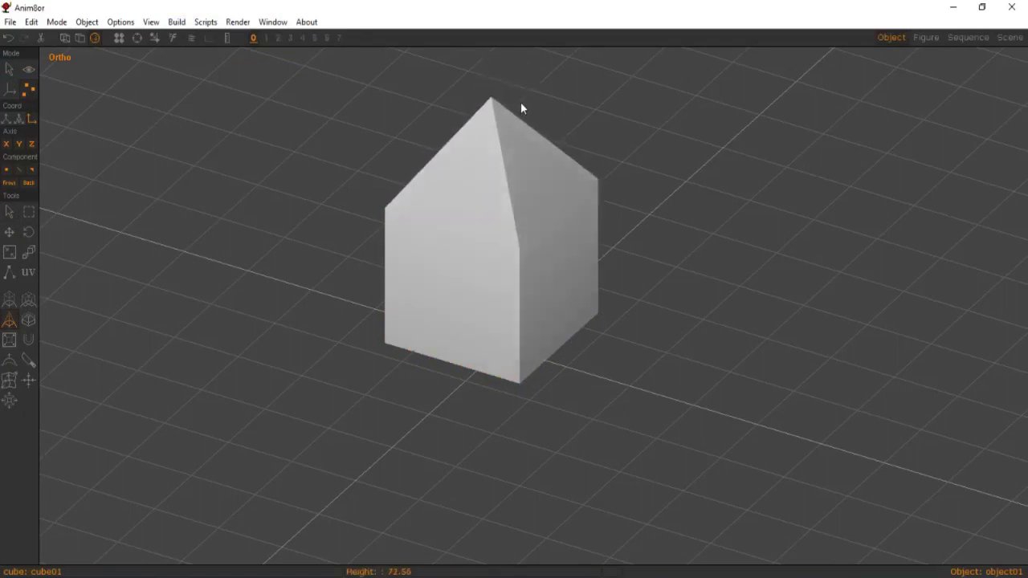
click(11, 73)
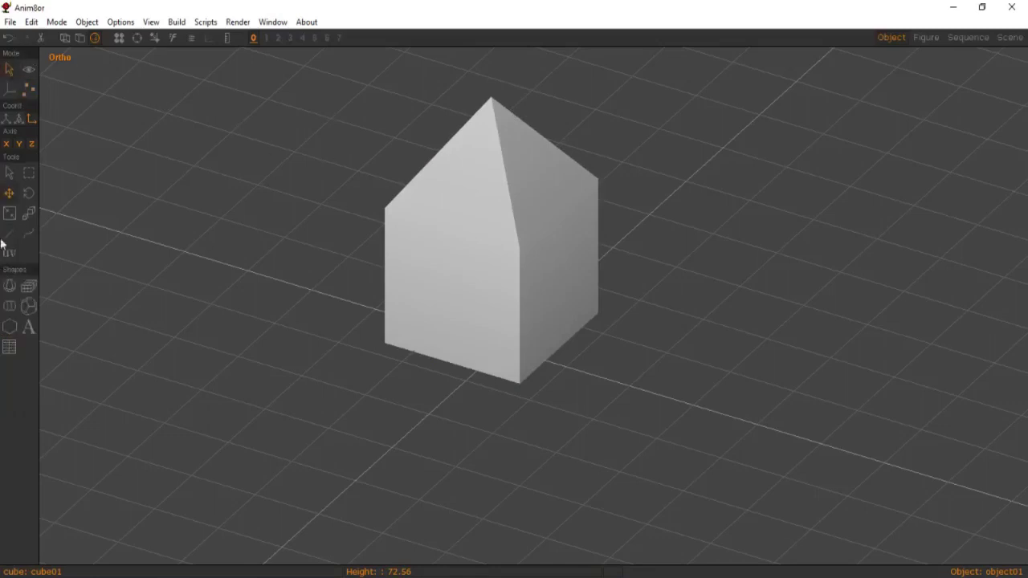
click(460, 248)
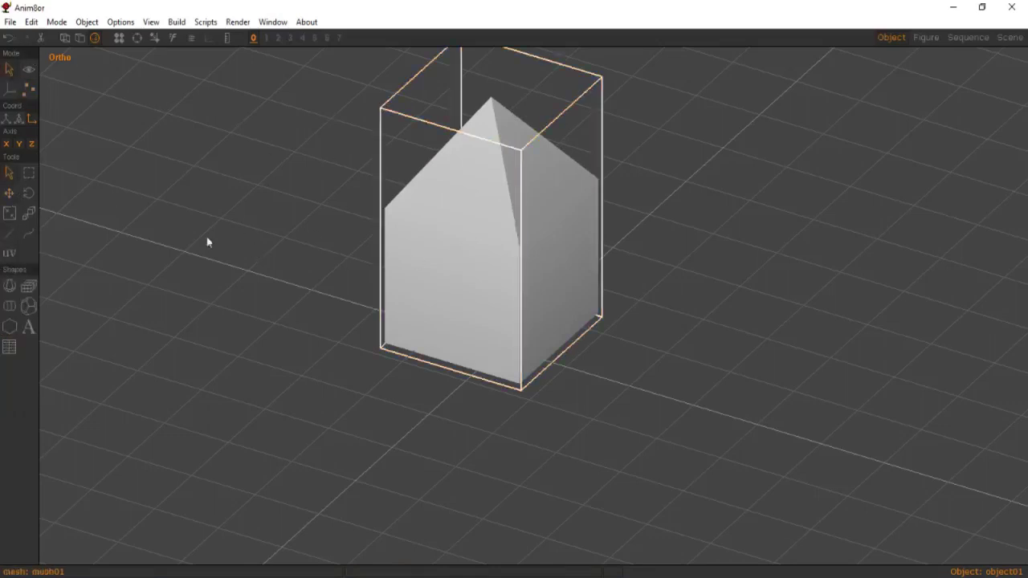
- Save the project as houseb in Anim8or (*.an8) format in the animv100 folder
click(10, 22)
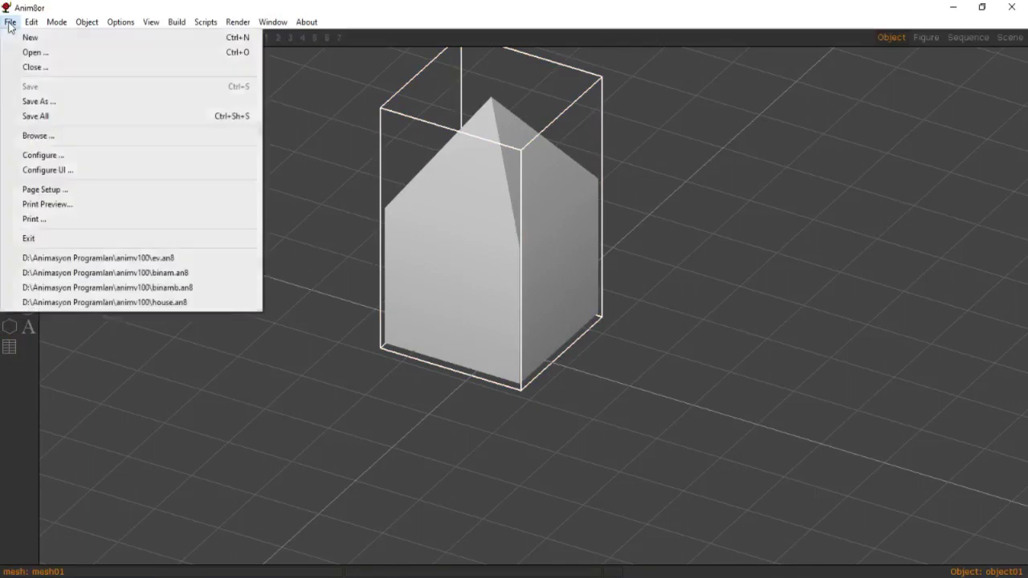
click(82, 102)
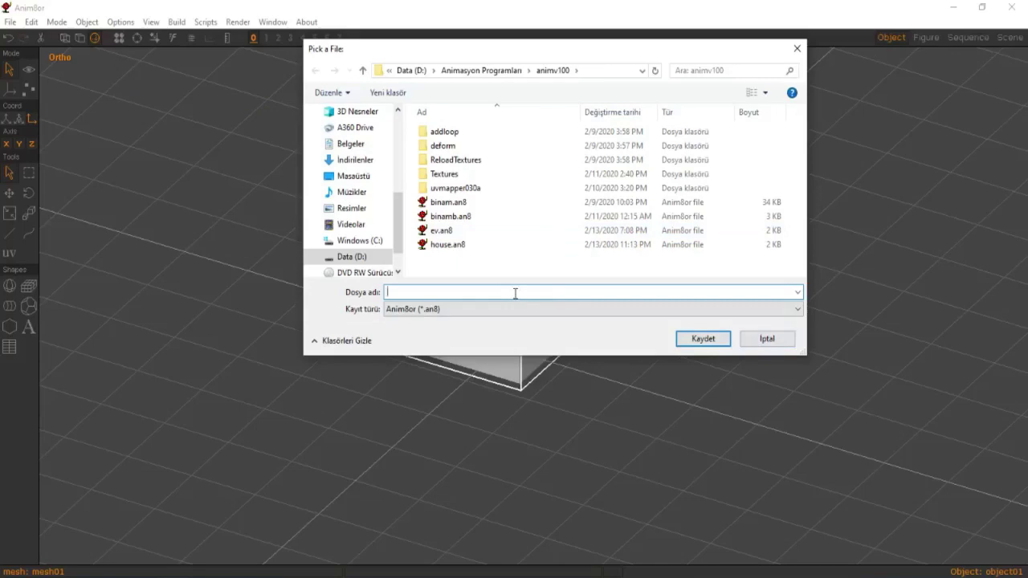
text(housb)
key(BackSpace)
text(e)
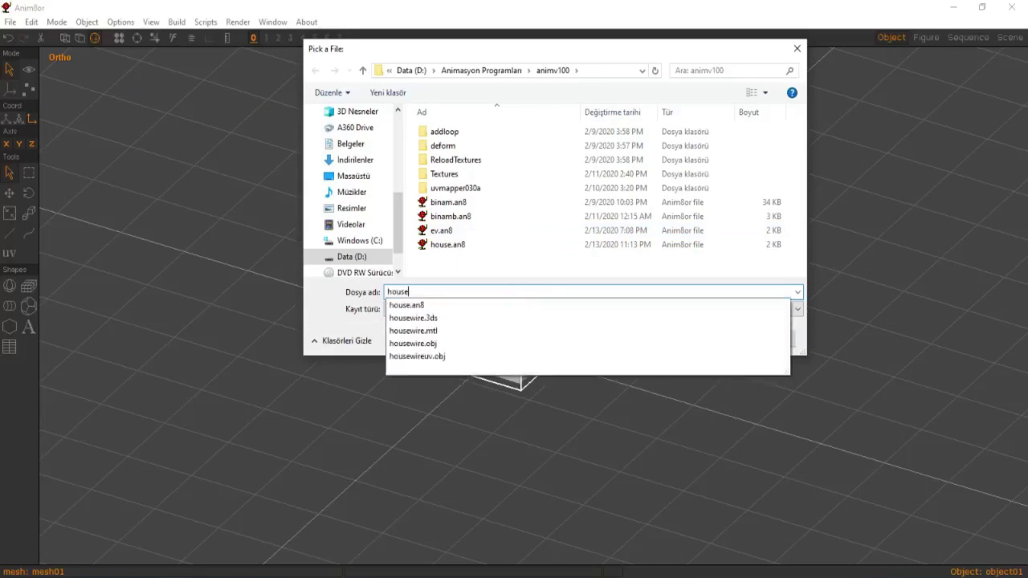
click(515, 305)
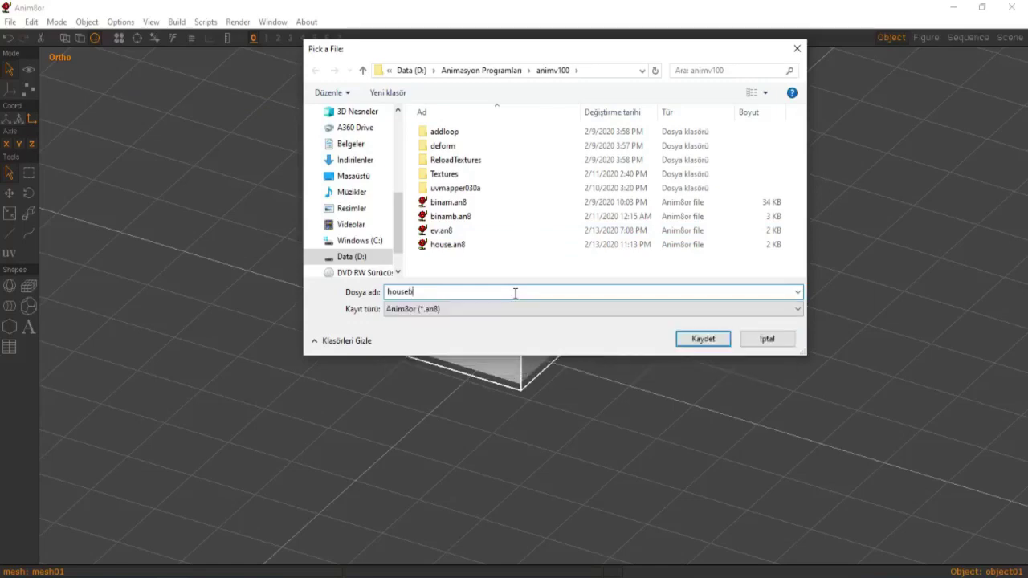
click(699, 340)
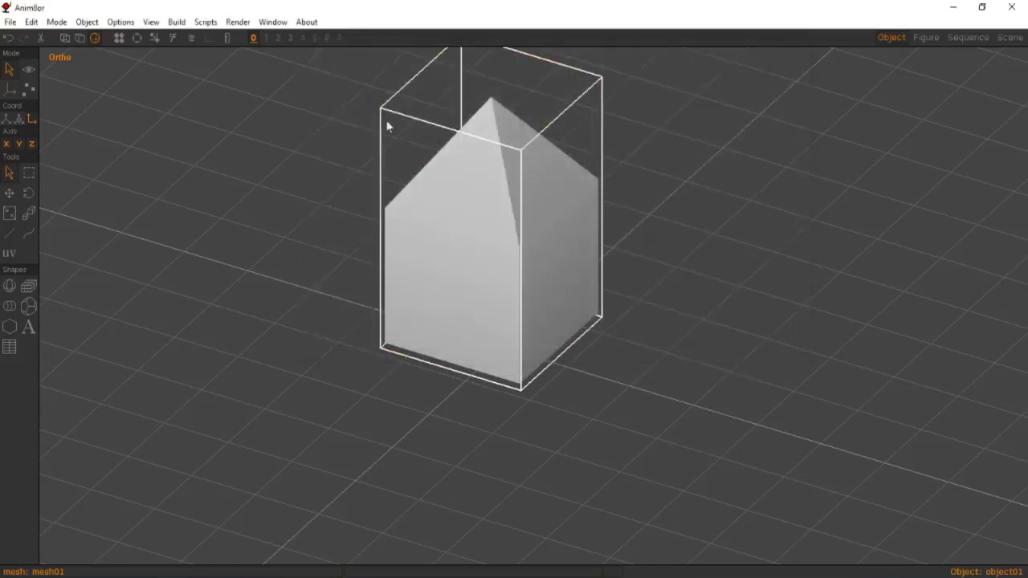
click(153, 22)
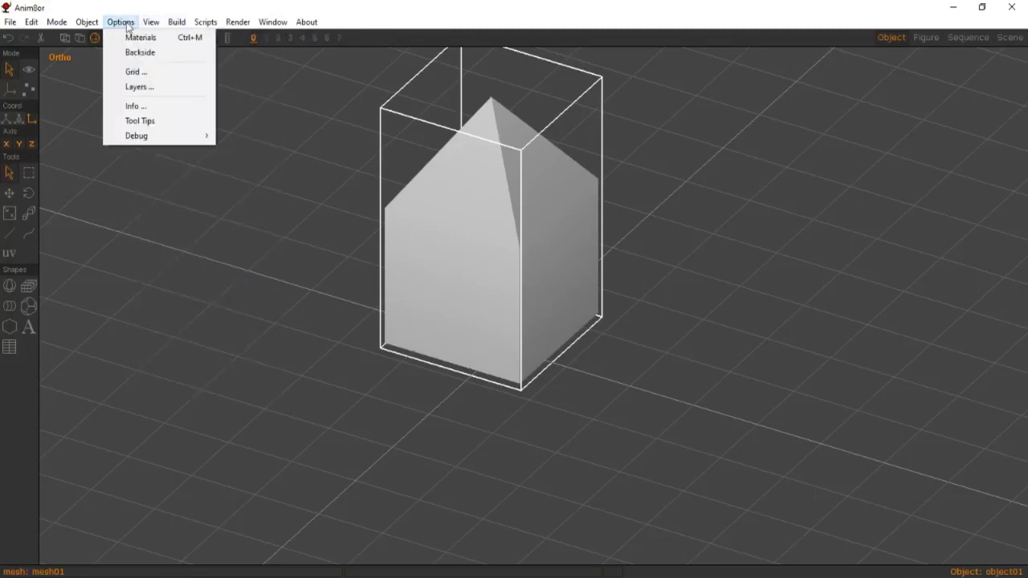
click(120, 103)
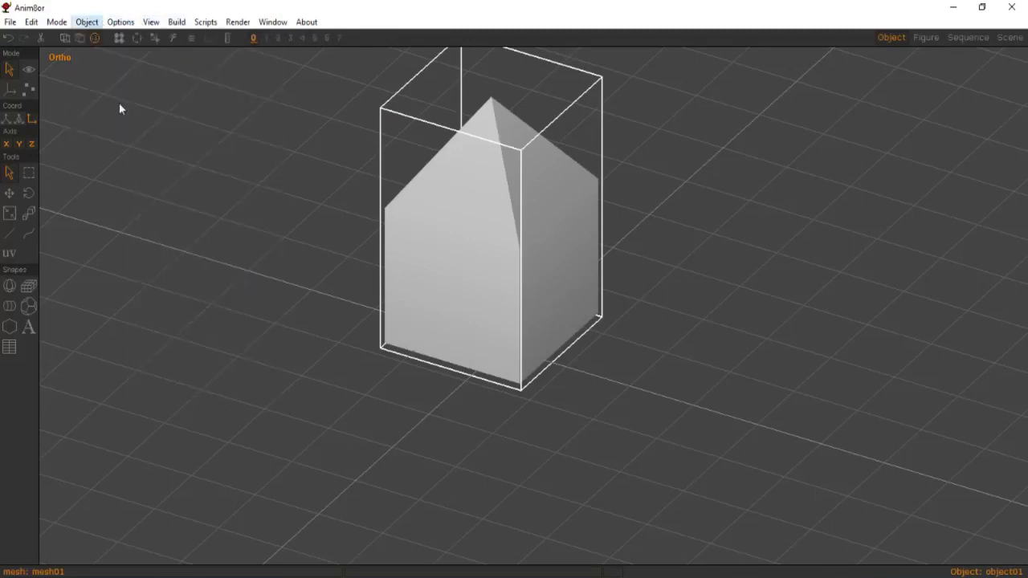
click(549, 343)
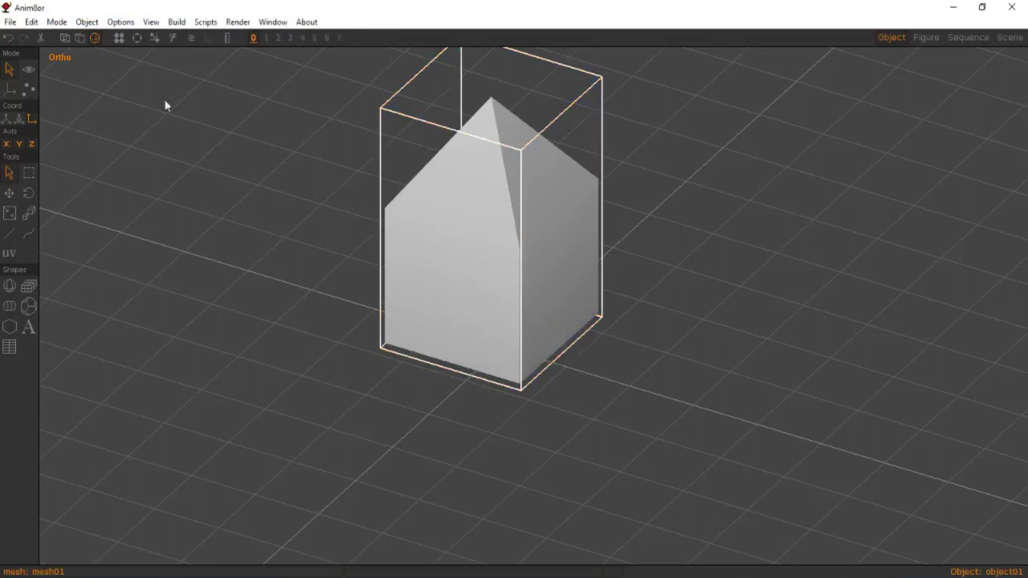
- Export the house object as houseb.obj in Wavefront (*.obj) format to the animv100 folder
click(86, 22)
click(109, 117)
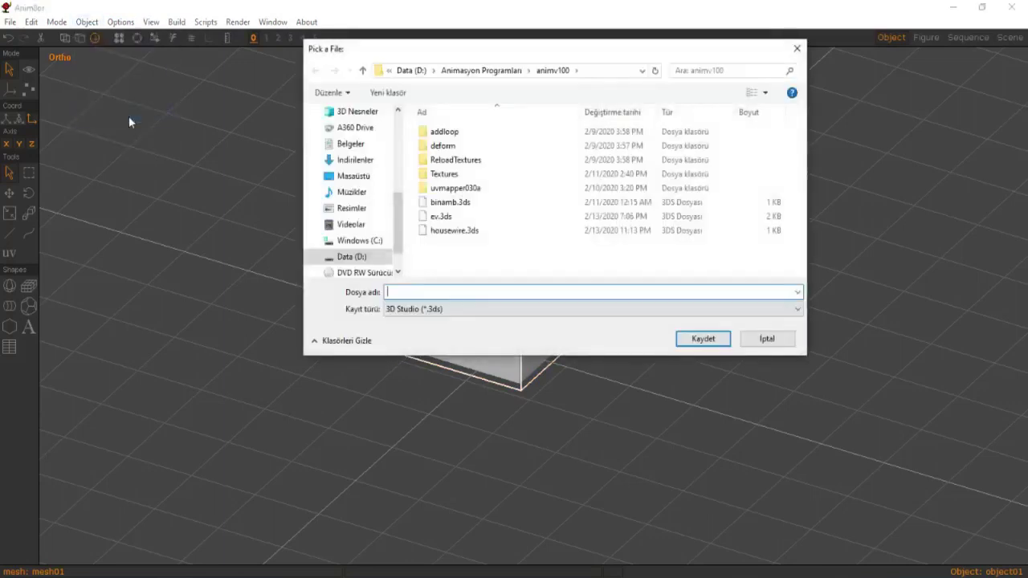
text(hou)
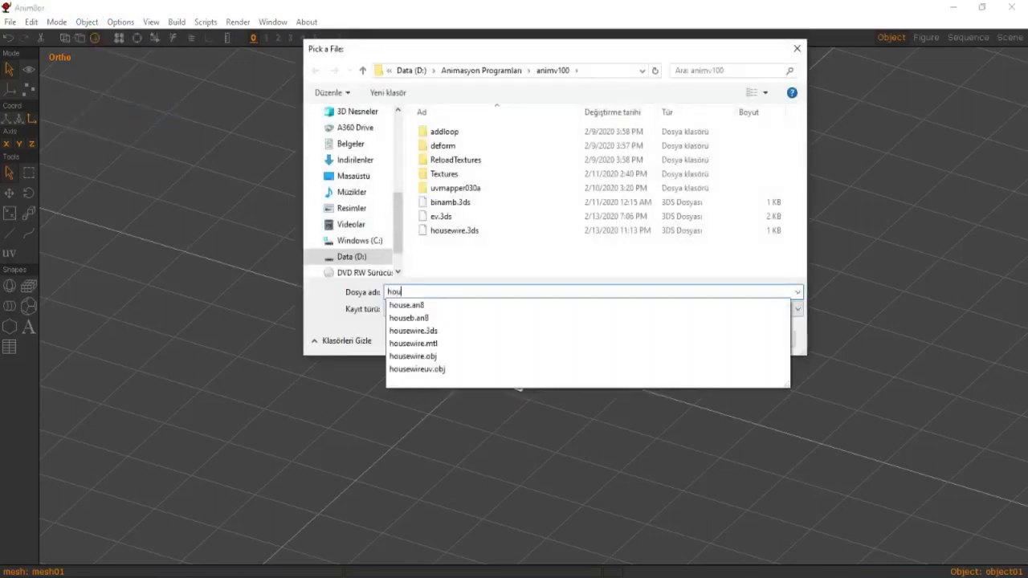
text(seb)
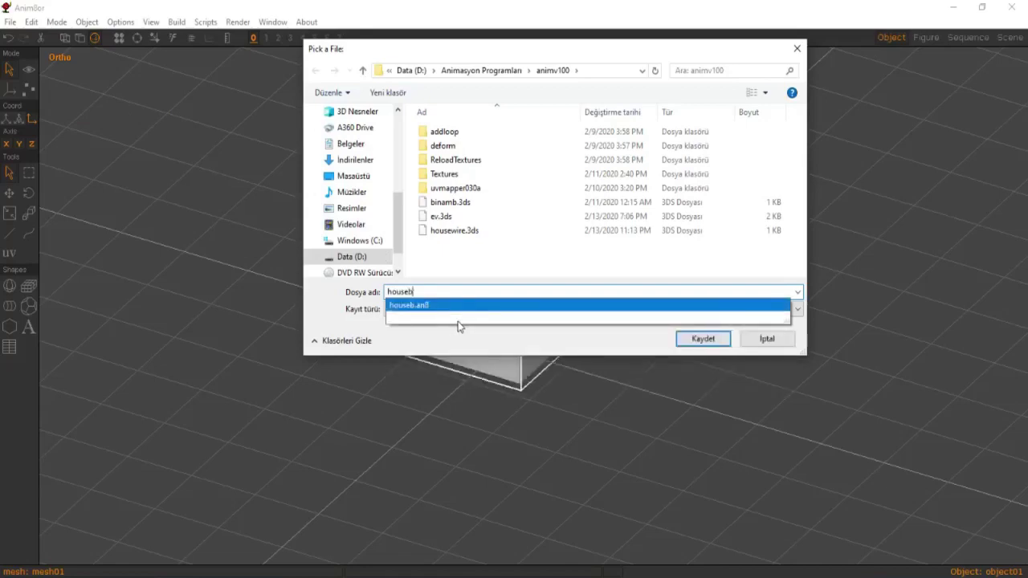
click(477, 310)
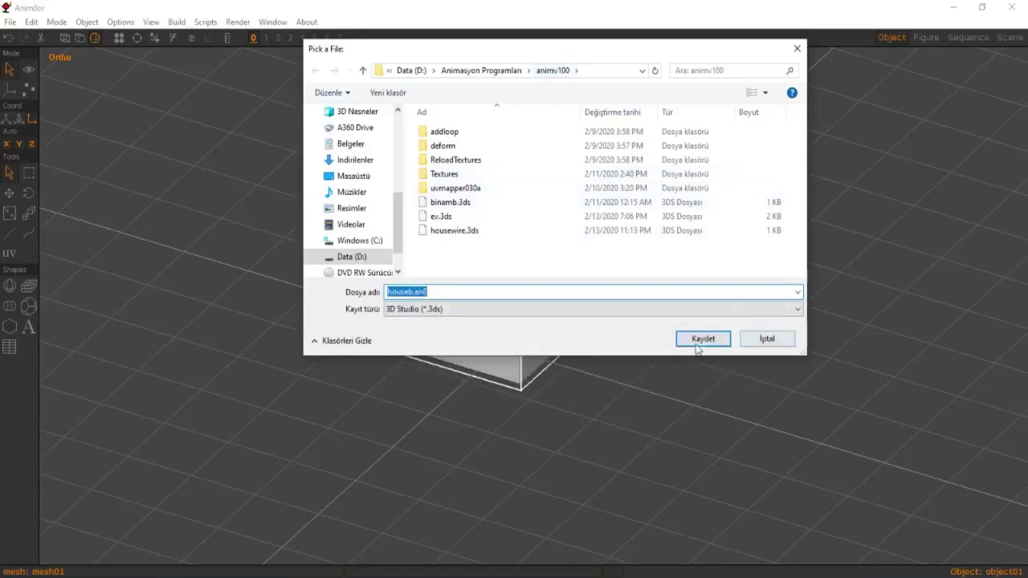
click(619, 309)
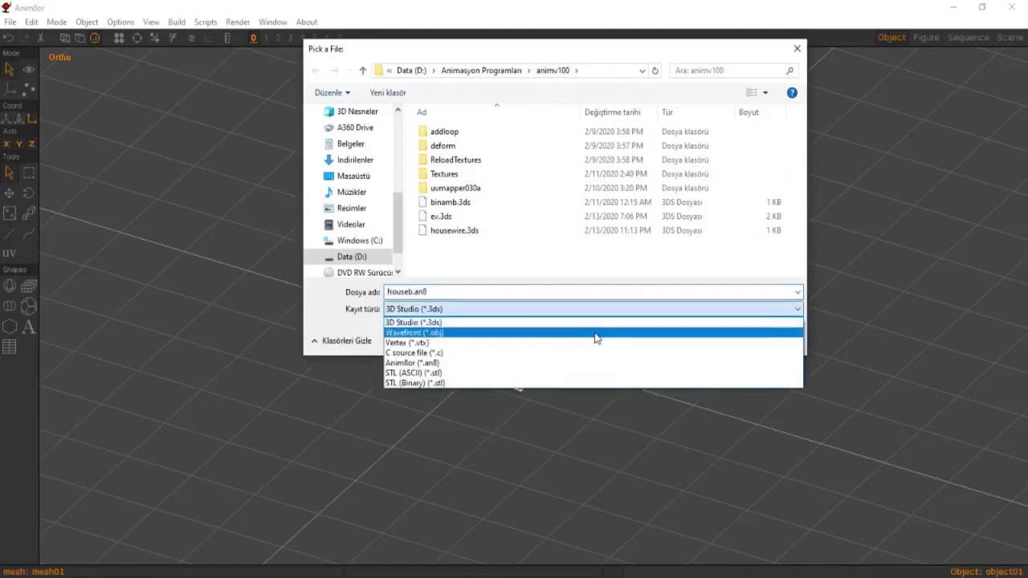
click(595, 332)
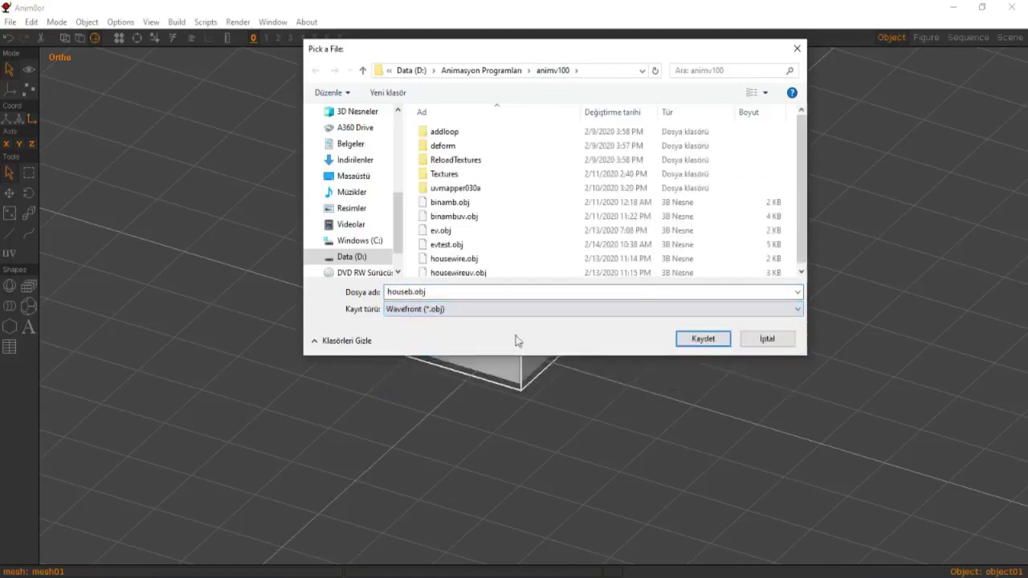
click(424, 294)
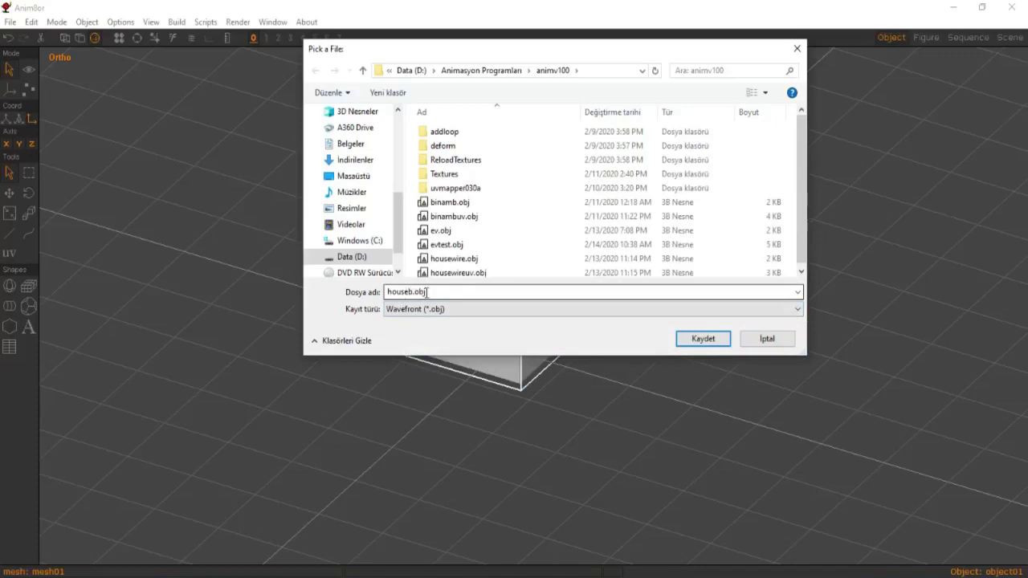
click(440, 316)
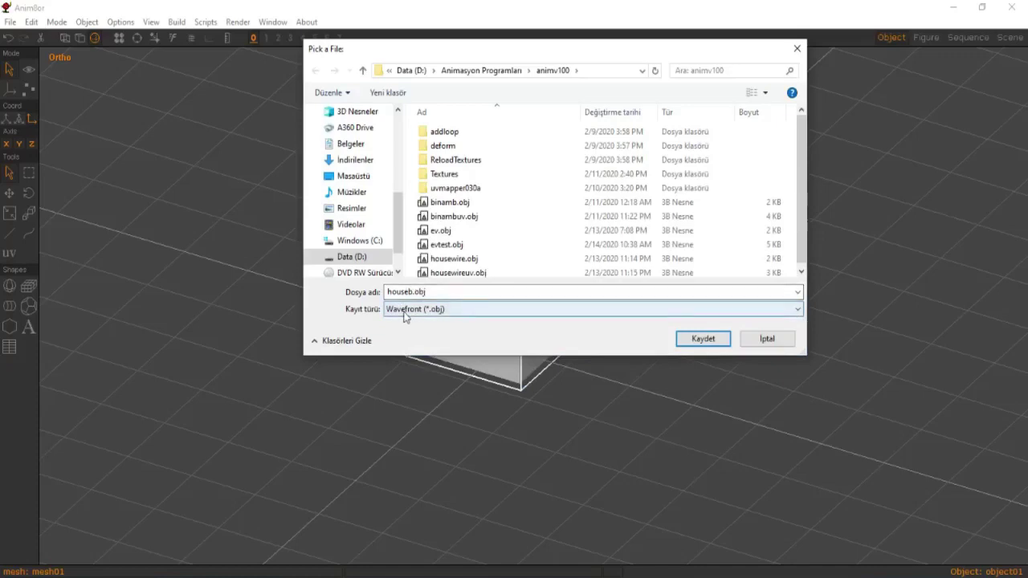
click(703, 340)
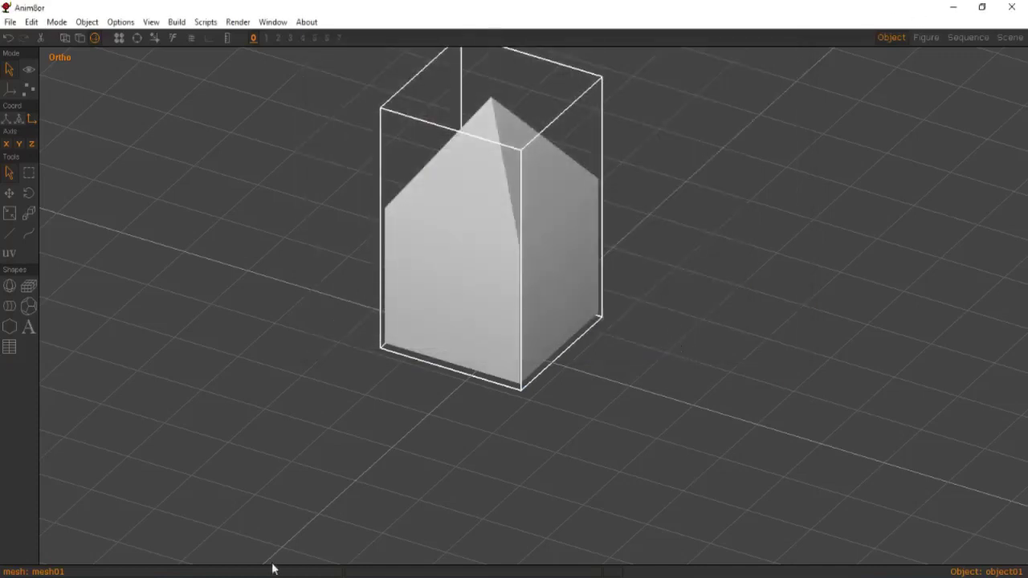
- Switch to UVMapper Classic, load the model houseb.obj and dismiss its statistics
mouse_move(235, 575)
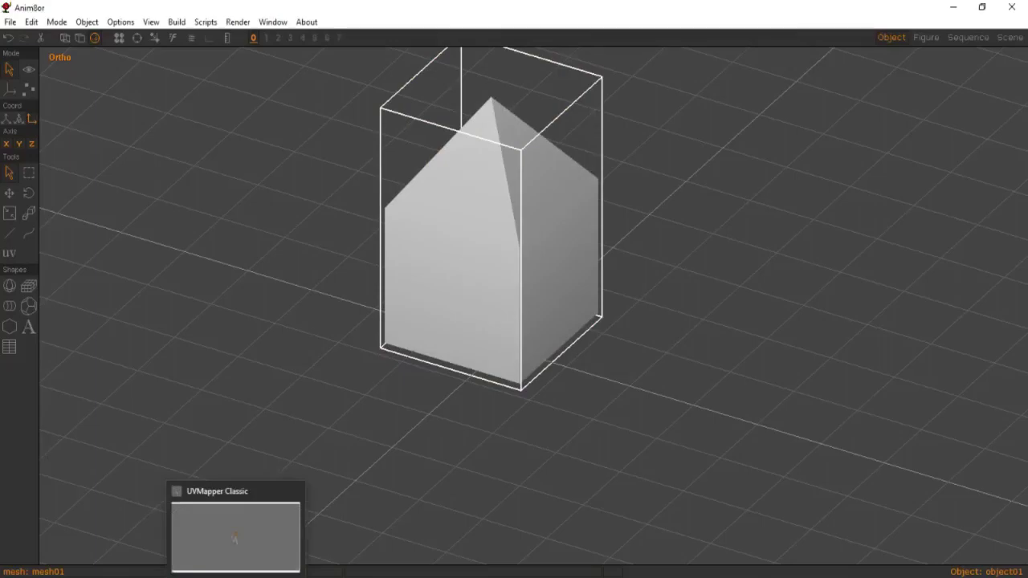
click(236, 536)
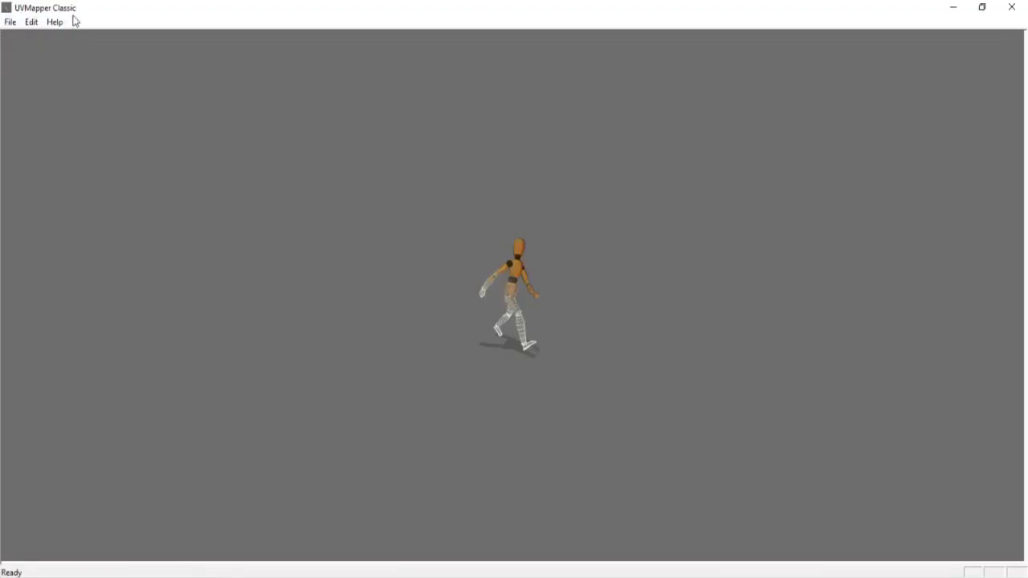
click(9, 22)
mouse_move(39, 52)
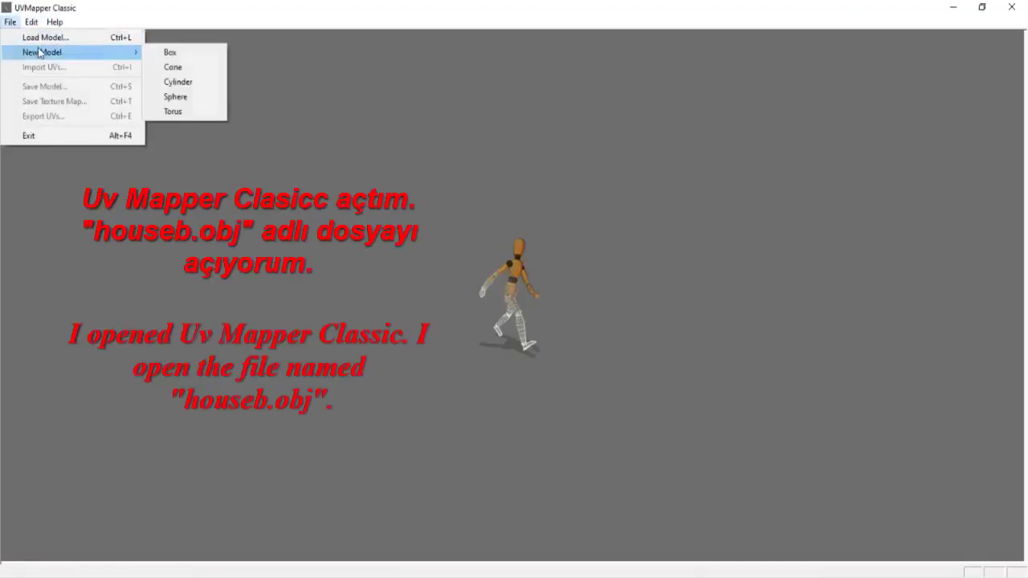
click(50, 37)
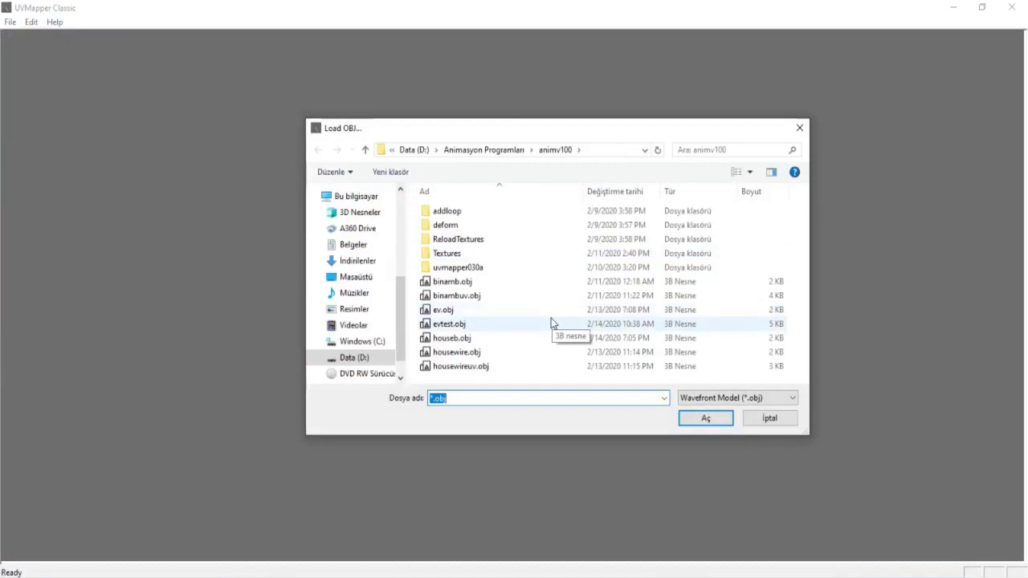
double_click(525, 338)
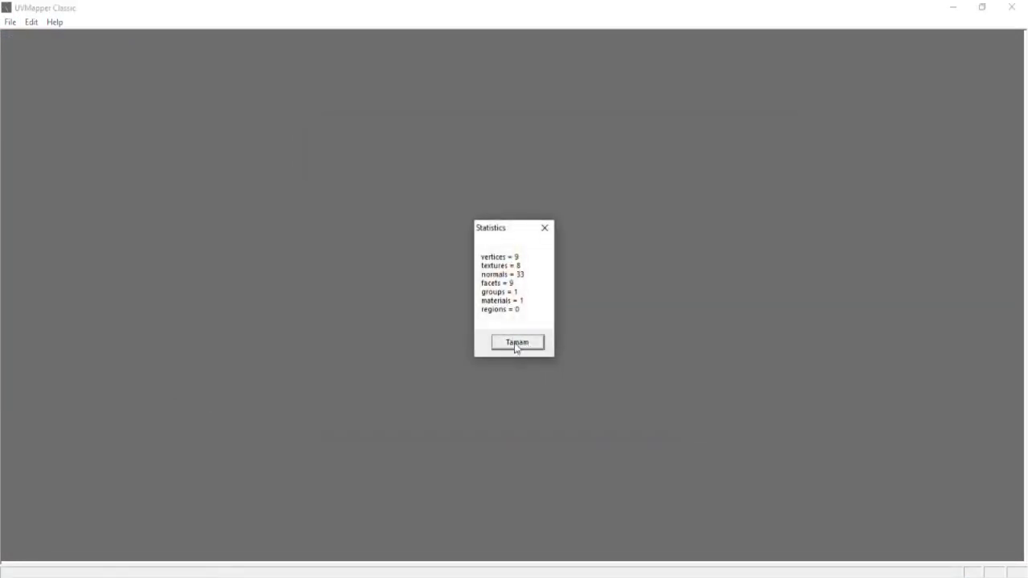
click(516, 343)
- Create a new Box UV map for the loaded house model, accepting the mapping options as offered
click(31, 22)
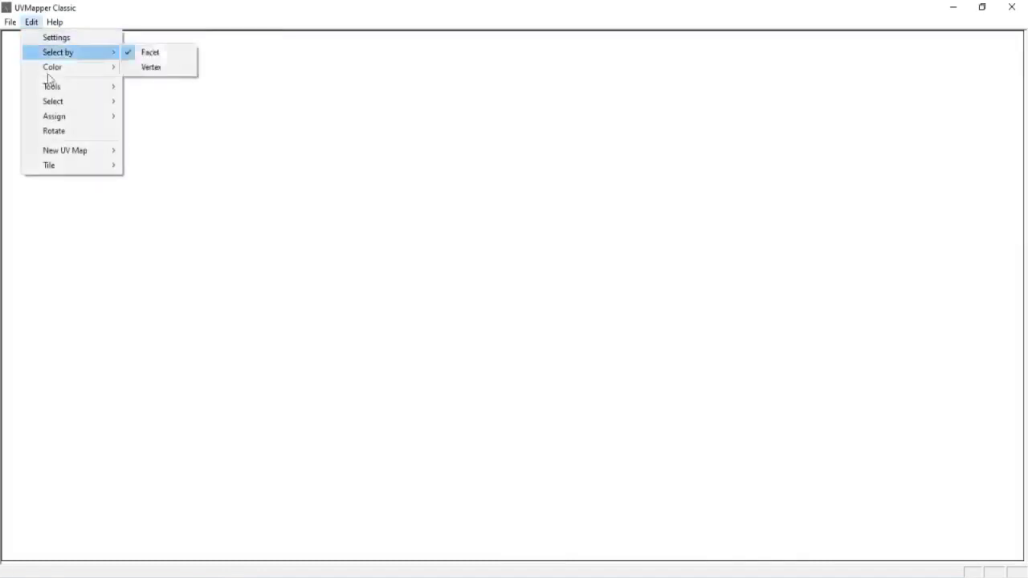
mouse_move(71, 152)
click(175, 168)
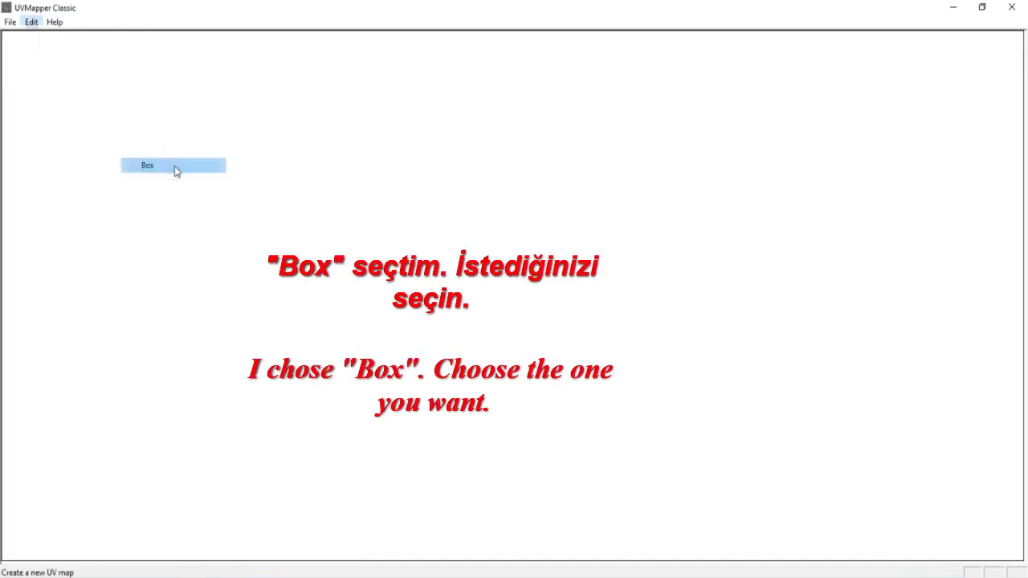
click(537, 340)
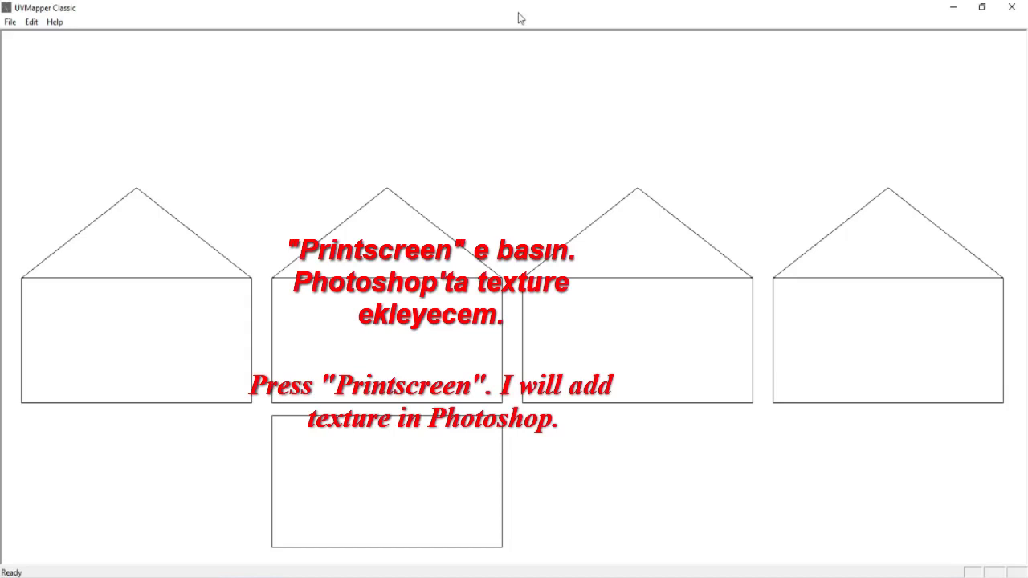
- Switch to Photoshop and create a new 1600 × 900 pixel white RGB document named UV Houseb
mouse_move(204, 575)
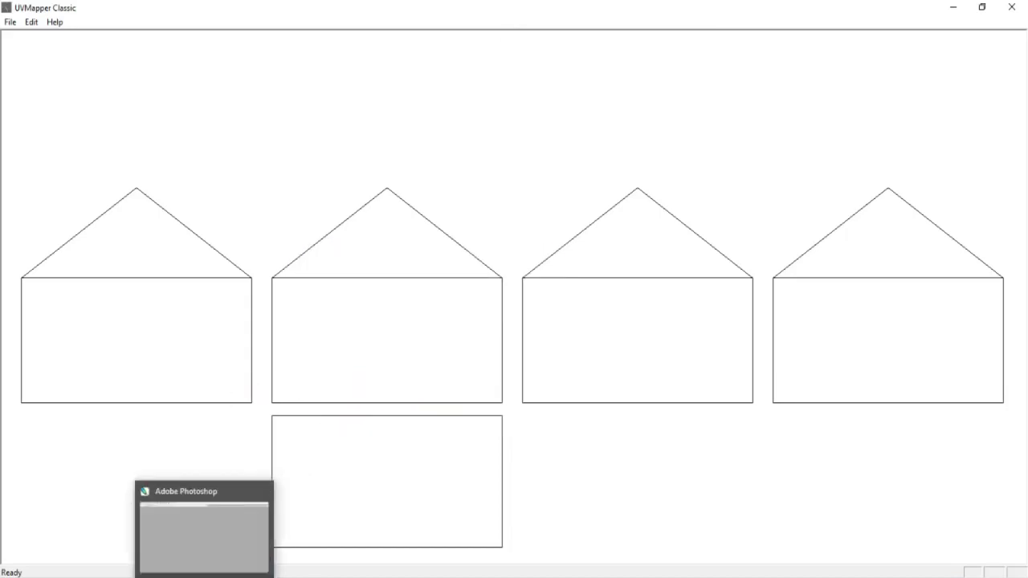
click(204, 526)
click(10, 22)
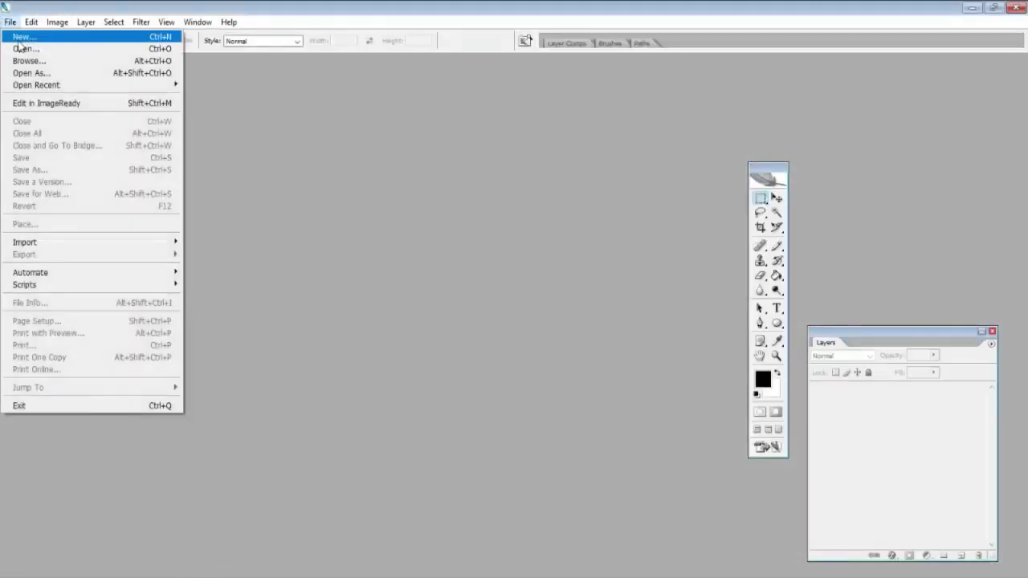
click(19, 38)
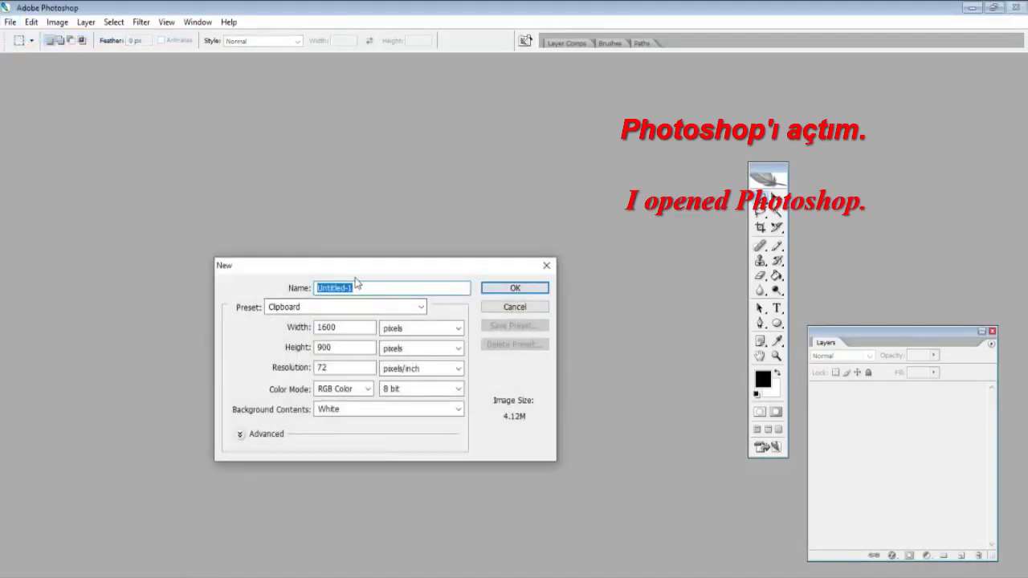
text(U)
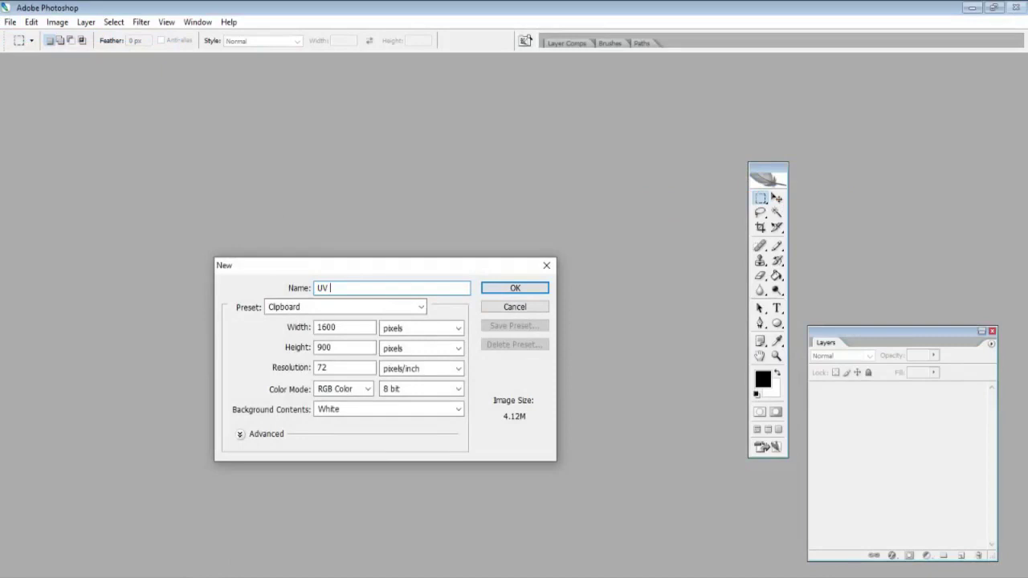
text(V Houseb)
click(516, 288)
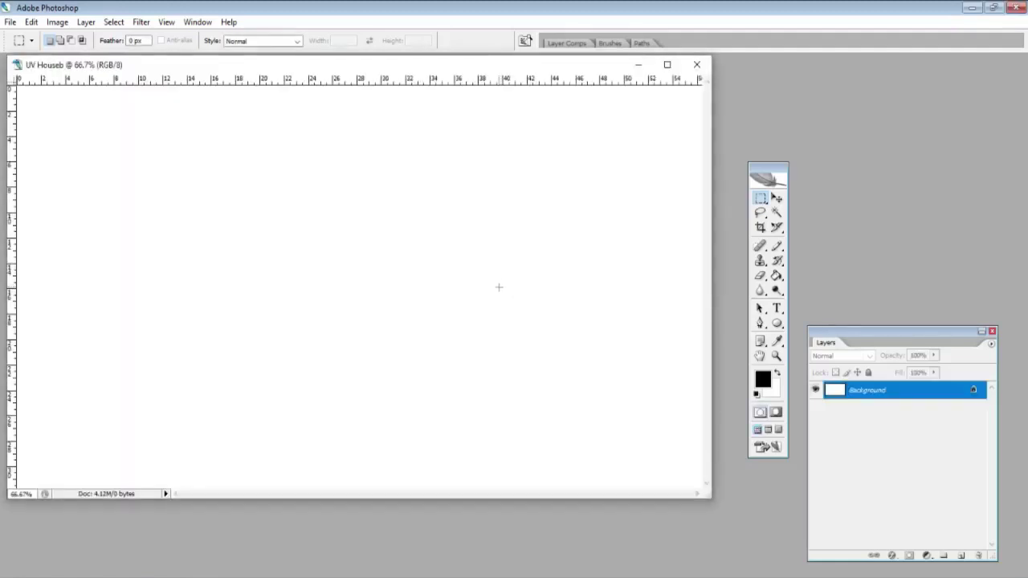
- Paste the captured UV layout into UV Houseb and stretch it vertically to 112.3% height past the canvas edges
key(ctrl+v)
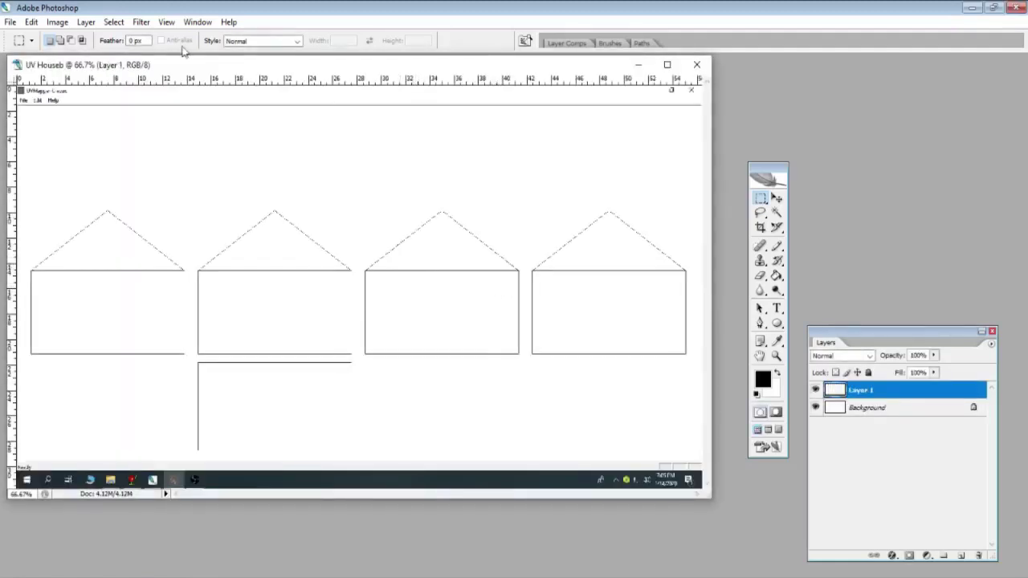
click(31, 22)
mouse_move(194, 250)
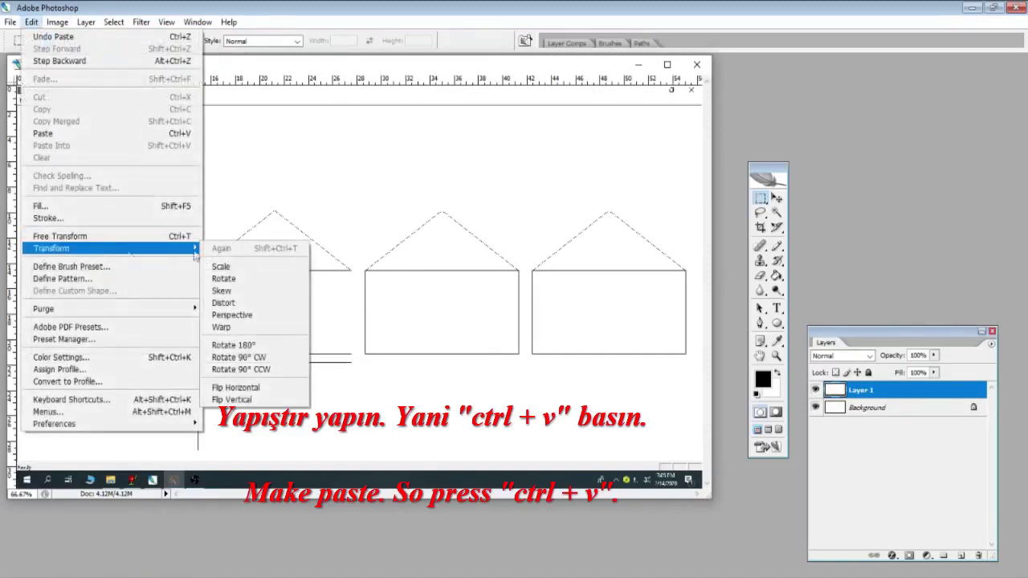
click(222, 267)
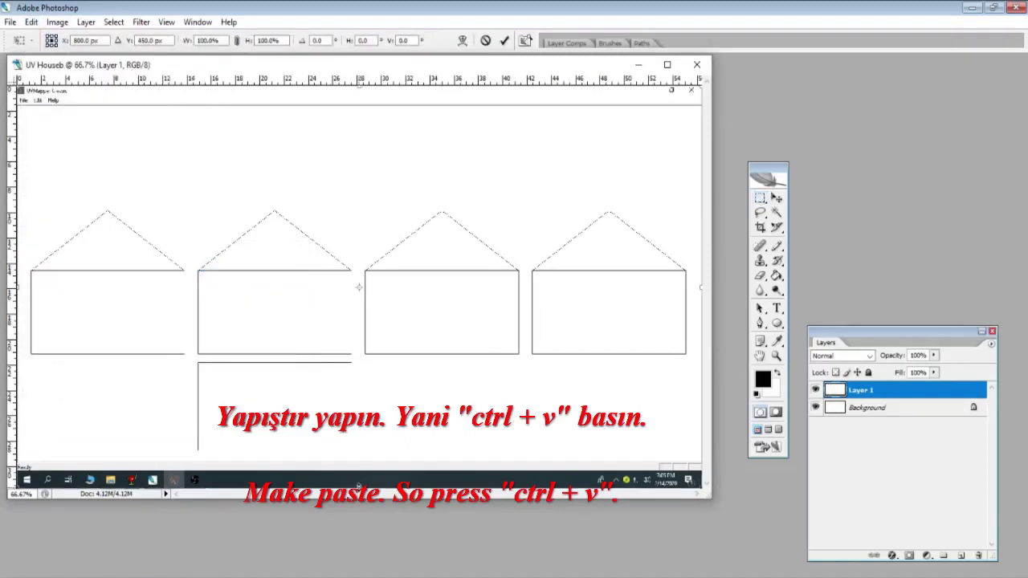
drag(359, 487, 354, 515)
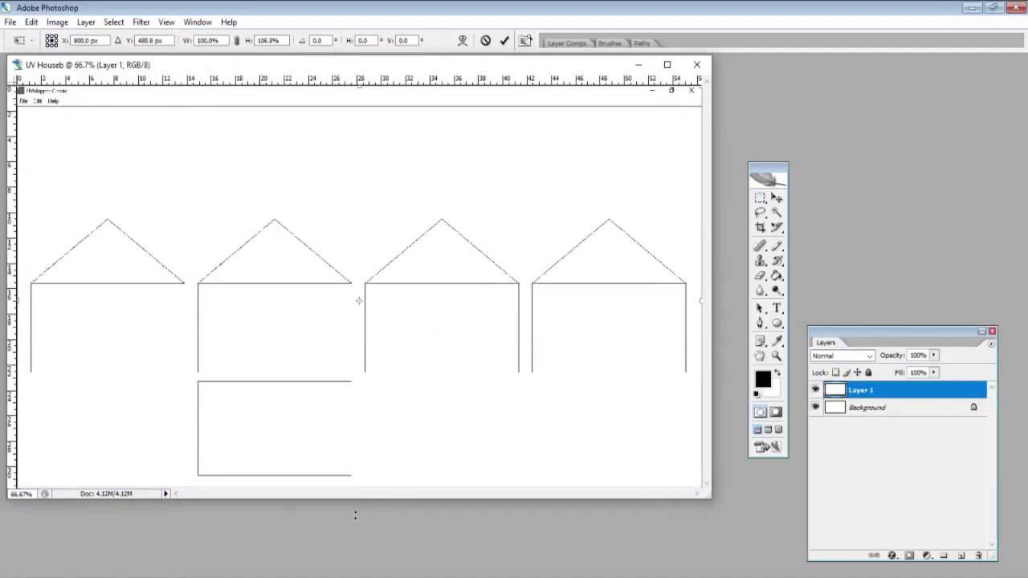
drag(361, 85, 365, 66)
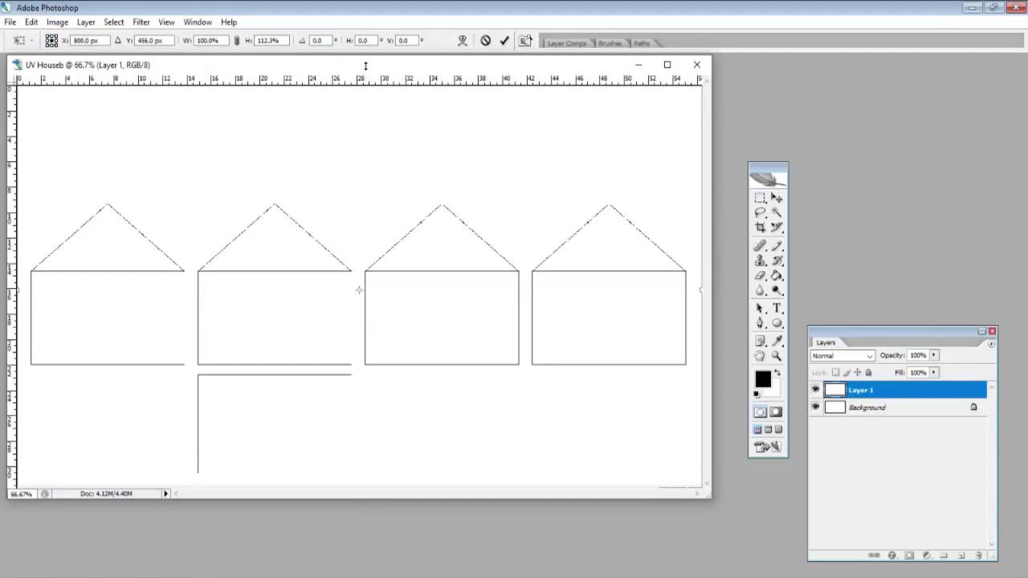
key(Return)
key(m)
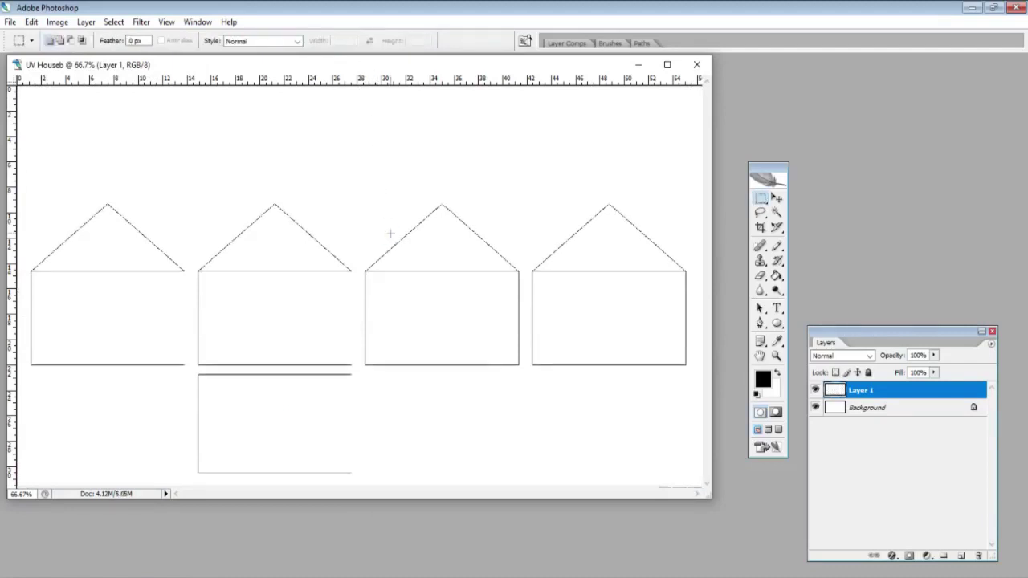
- Activate the Move tool, open StoneWall.jpg from the animv100 Textures folder and place its window beside the UV layout
click(776, 197)
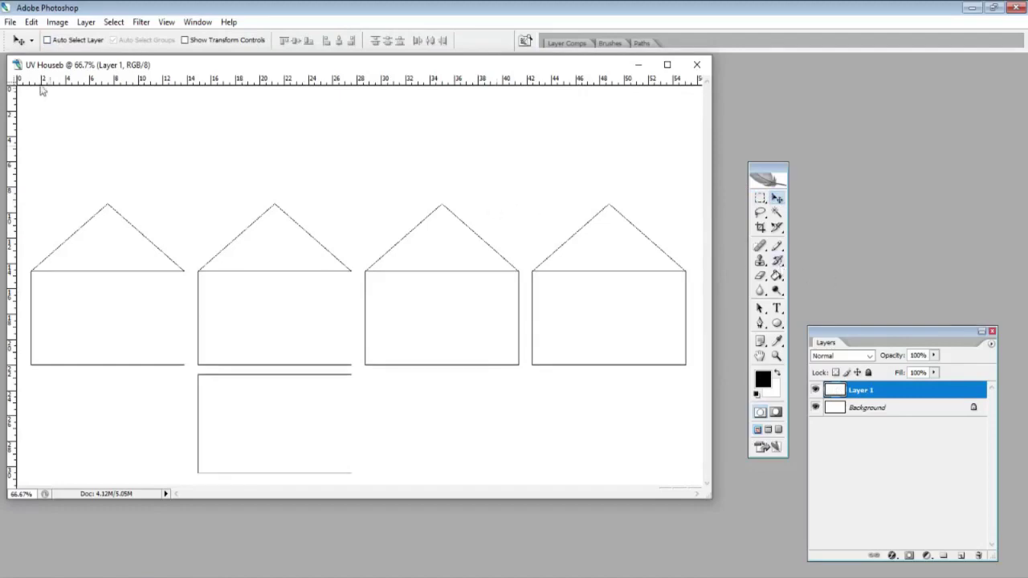
click(10, 21)
click(26, 49)
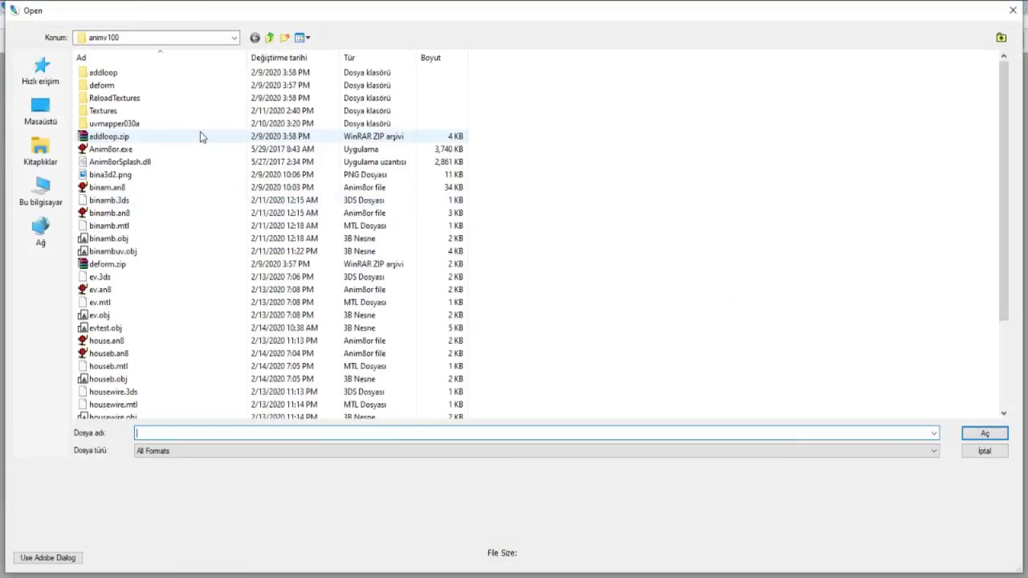
click(192, 98)
double_click(192, 97)
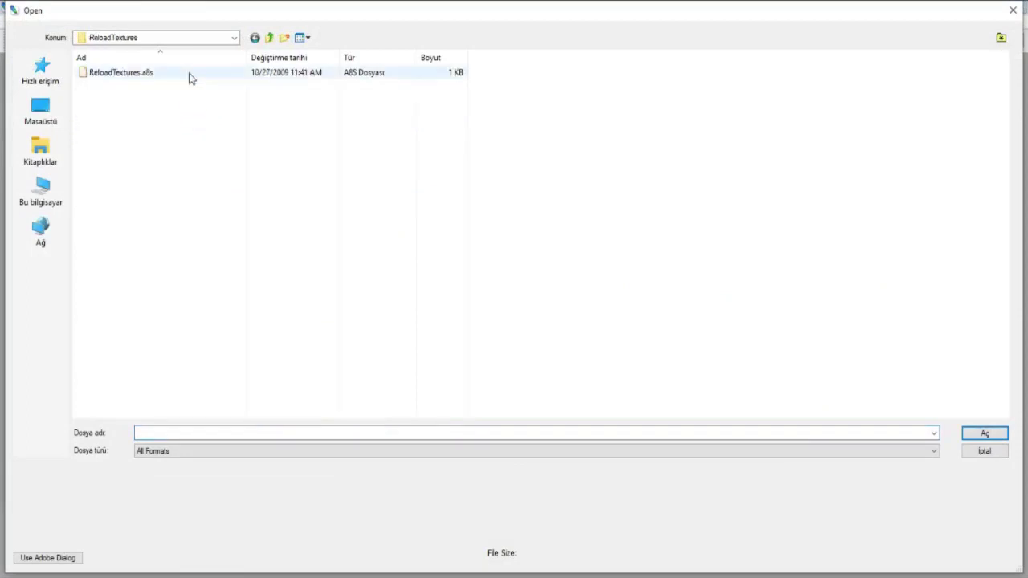
click(270, 38)
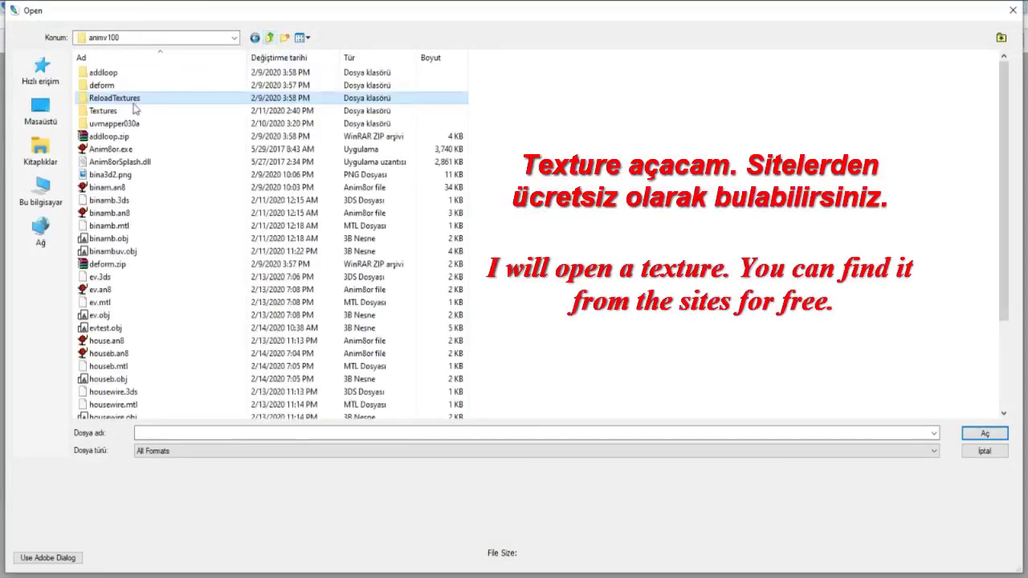
double_click(111, 116)
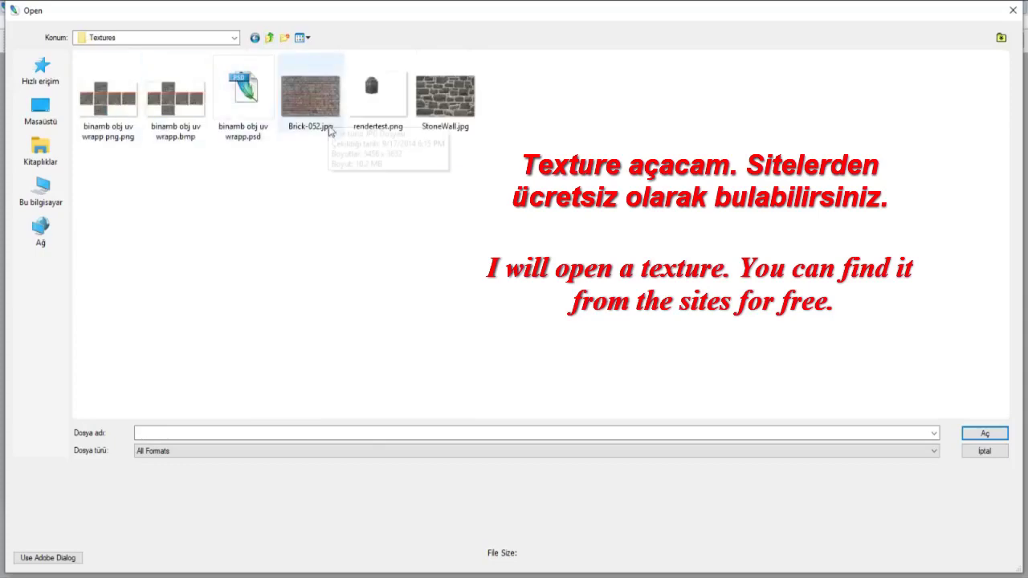
double_click(464, 119)
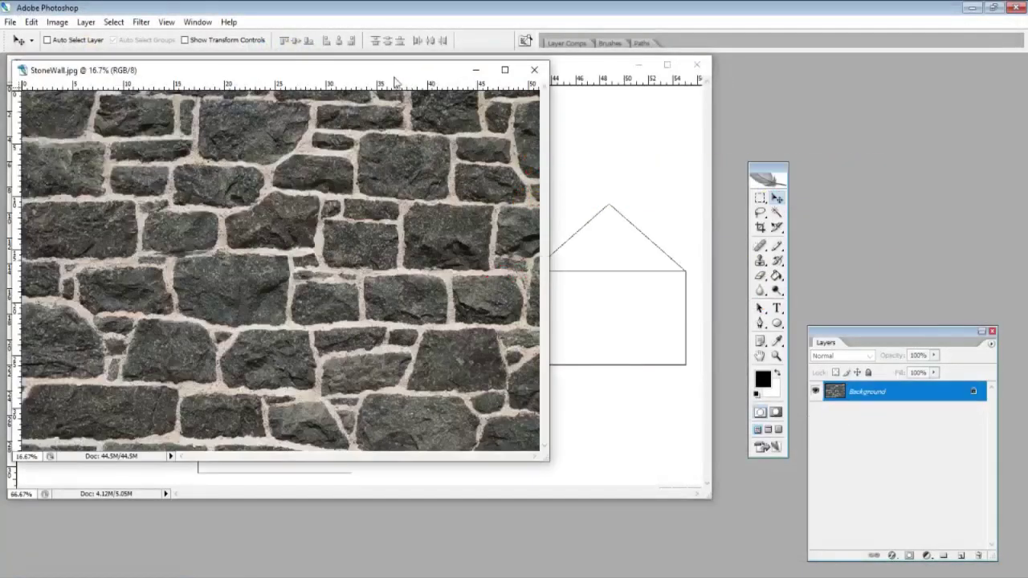
drag(401, 75, 815, 90)
- Open Brick-052.jpg from the Textures folder and arrange both texture windows clear of the UV layout
click(10, 21)
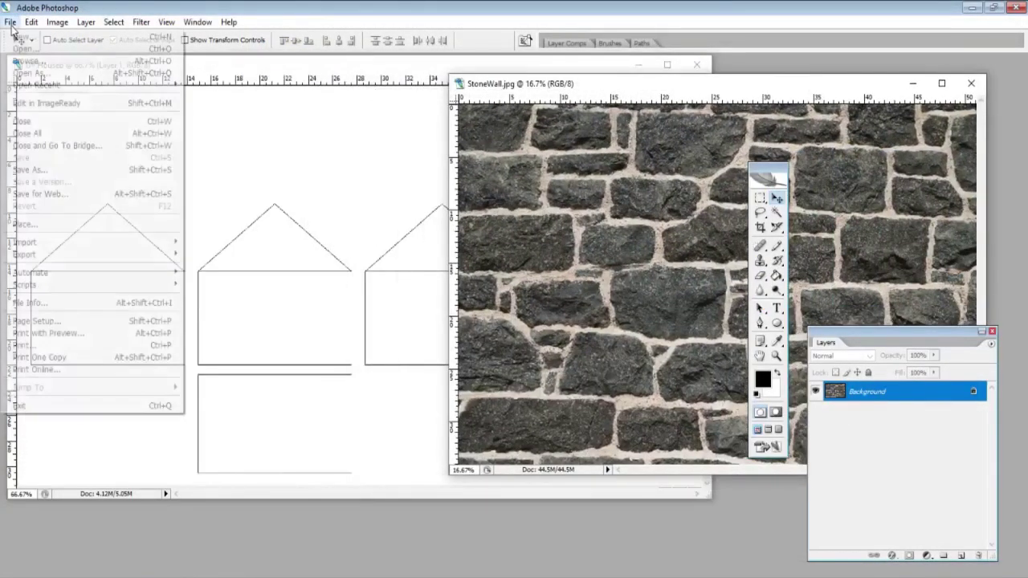
click(28, 48)
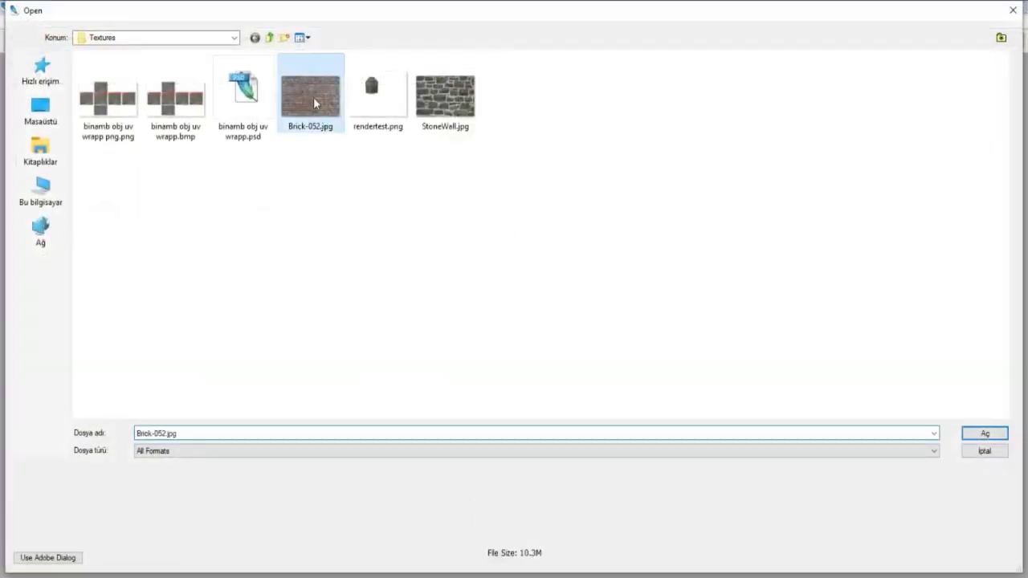
double_click(313, 98)
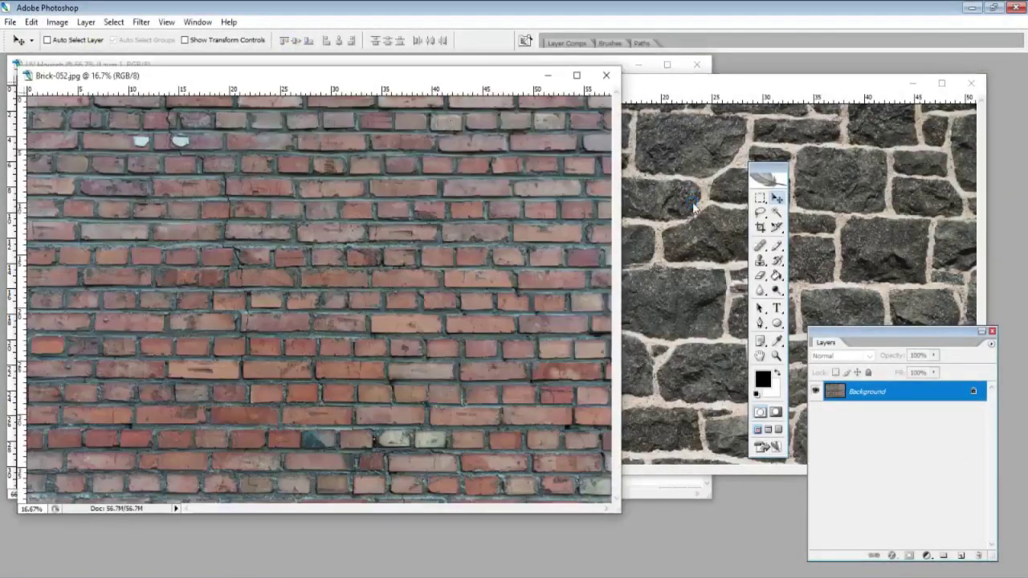
drag(363, 77, 926, 144)
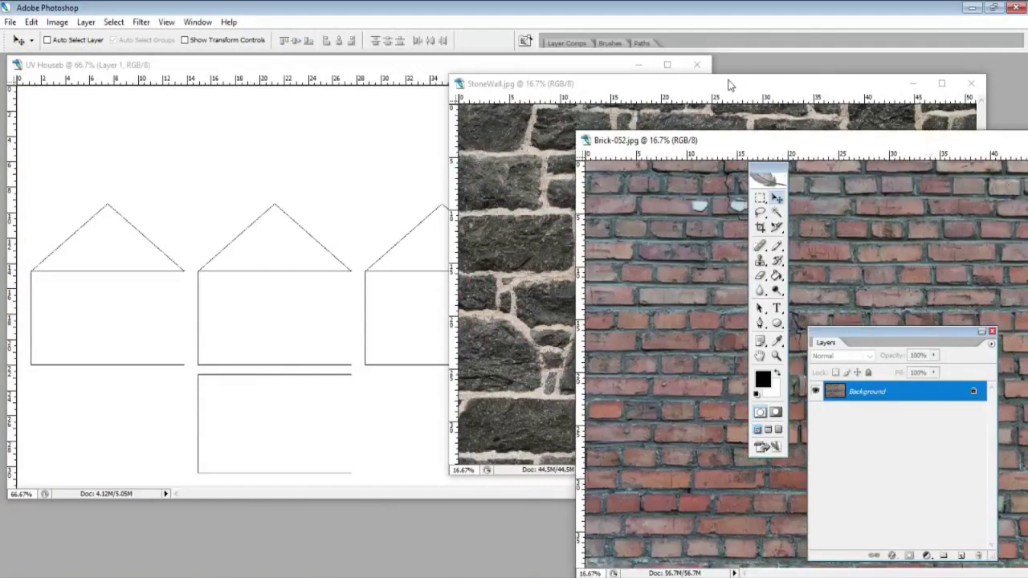
drag(731, 85, 802, 66)
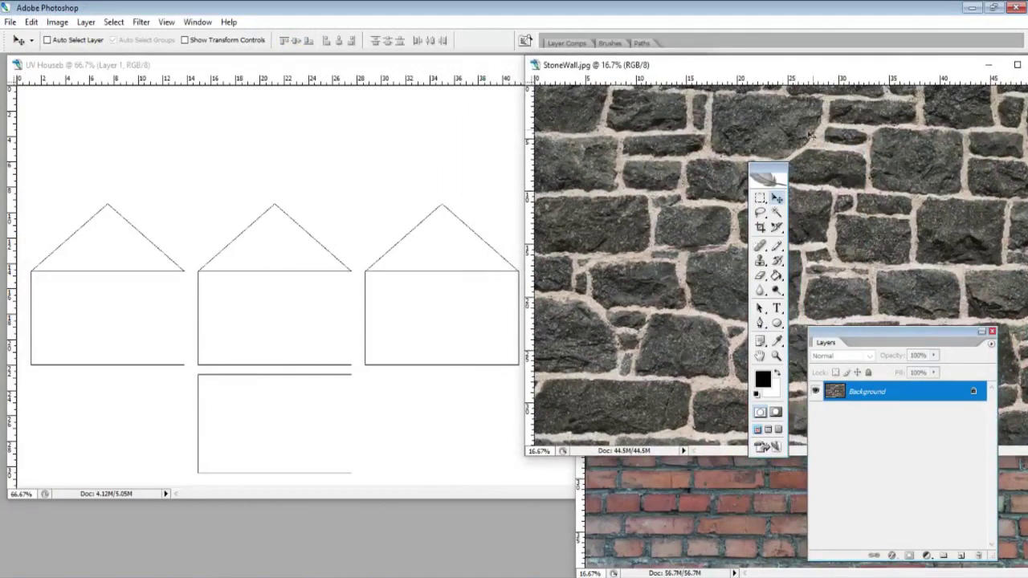
- Copy the StoneWall image into UV Houseb as a new layer and scale it down to fit within the canvas
drag(811, 135, 321, 208)
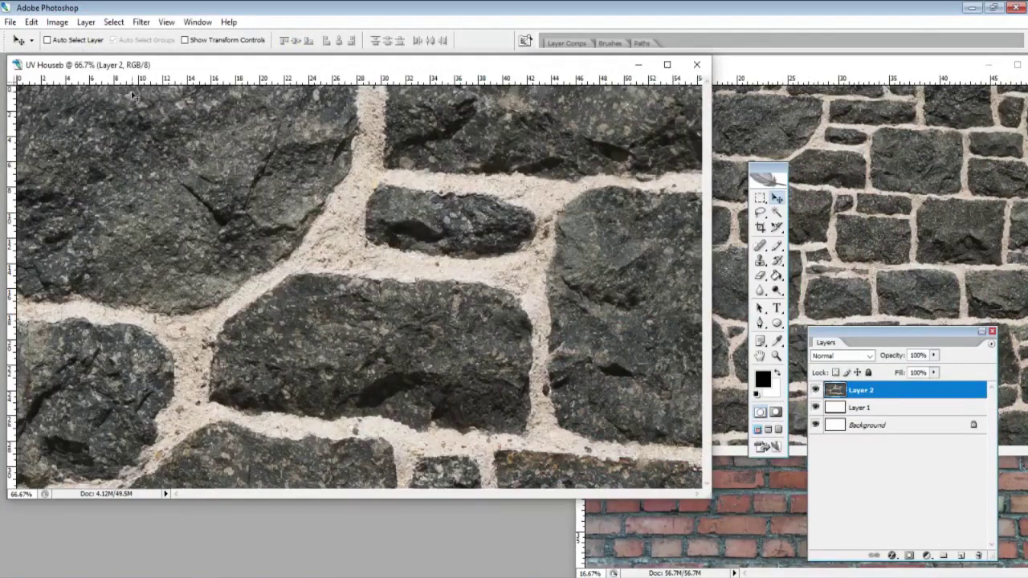
key(ctrl+minus)
key(ctrl+minus)
key(ctrl+minus)
key(ctrl+minus)
key(ctrl+minus)
key(ctrl+minus)
key(ctrl+minus)
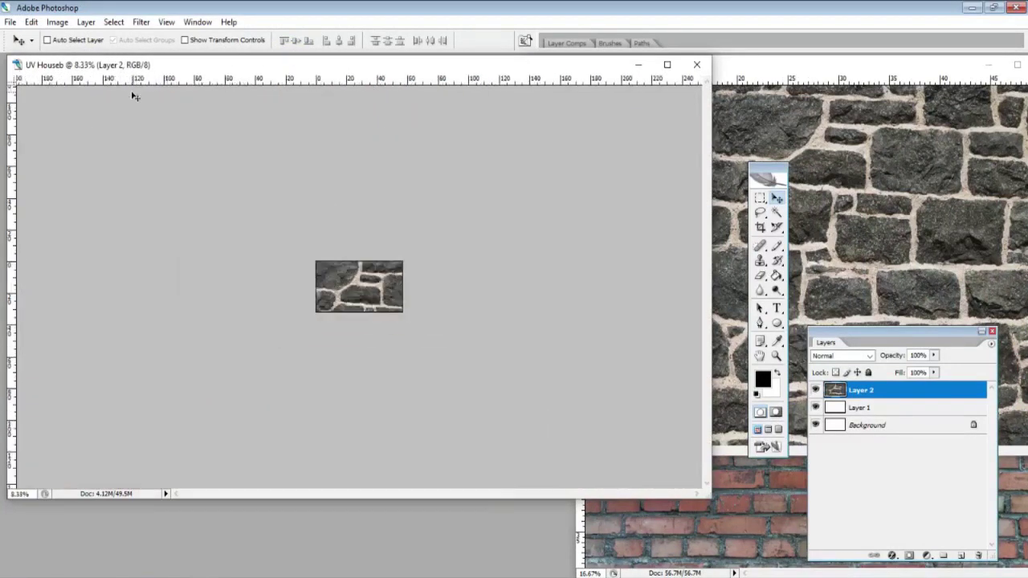
key(ctrl+minus)
click(31, 21)
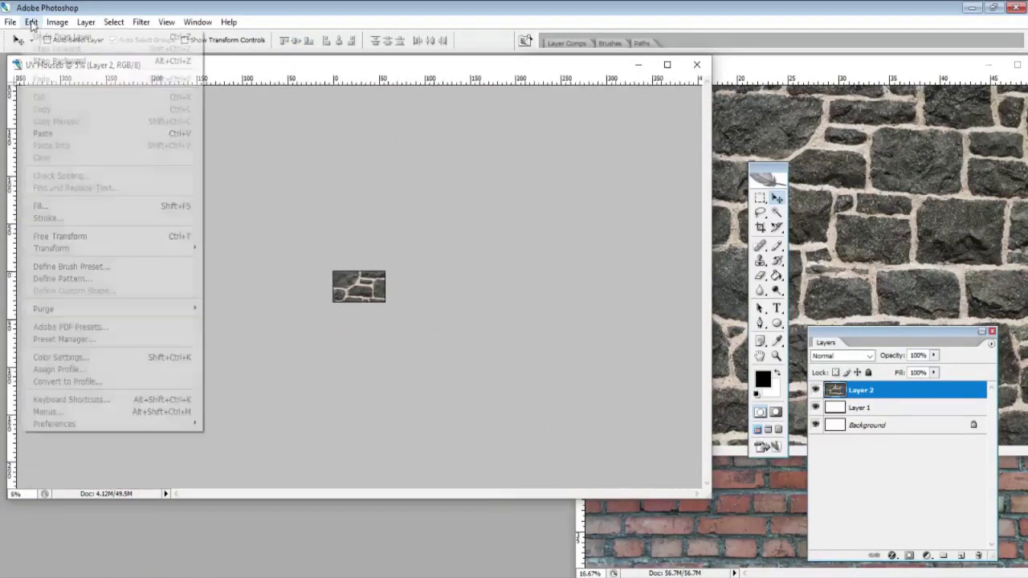
mouse_move(137, 239)
click(241, 265)
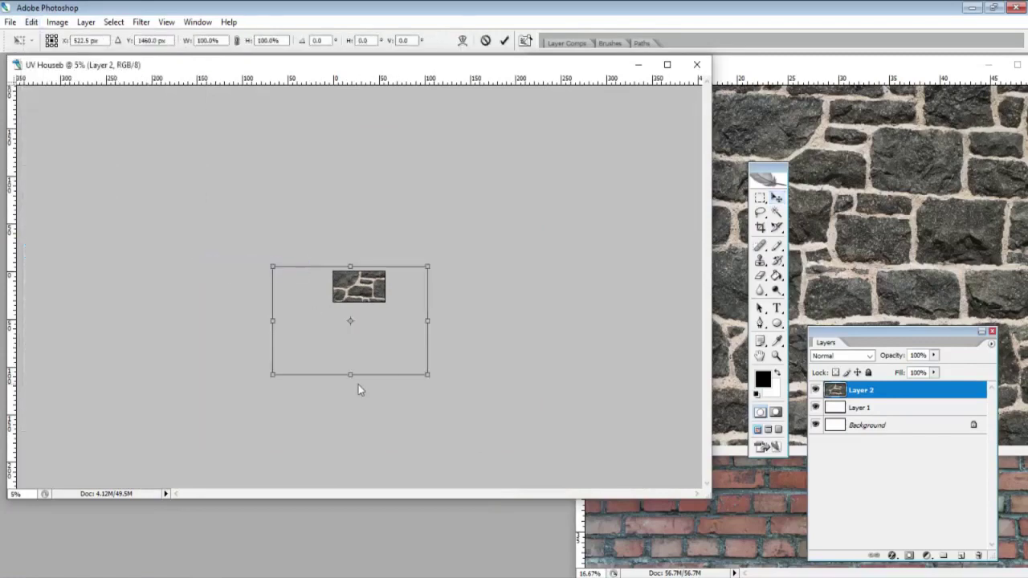
drag(274, 373, 365, 295)
drag(428, 282, 370, 275)
key(Return)
- Scale the stone texture layer further to about 57.4% width and 62.5% height
key(ctrl+plus)
key(ctrl+plus)
key(ctrl+plus)
key(ctrl+plus)
key(ctrl+plus)
key(ctrl+plus)
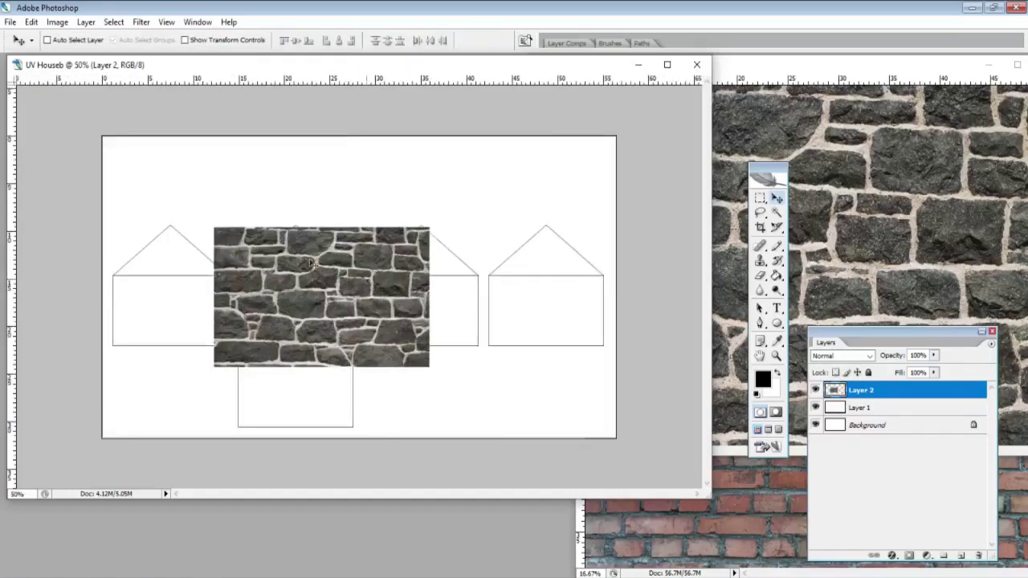
click(31, 22)
mouse_move(192, 248)
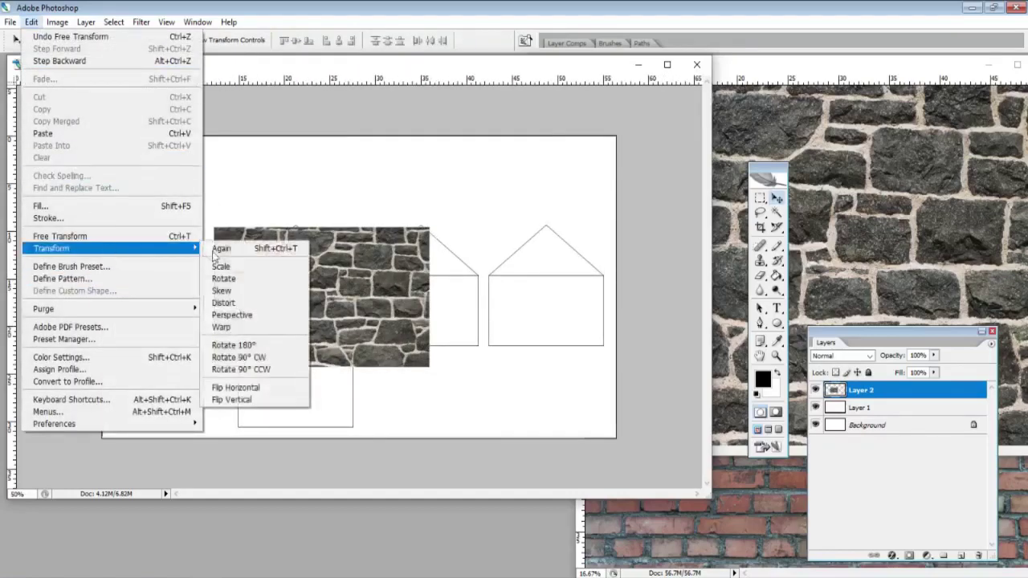
click(221, 266)
drag(428, 227, 338, 281)
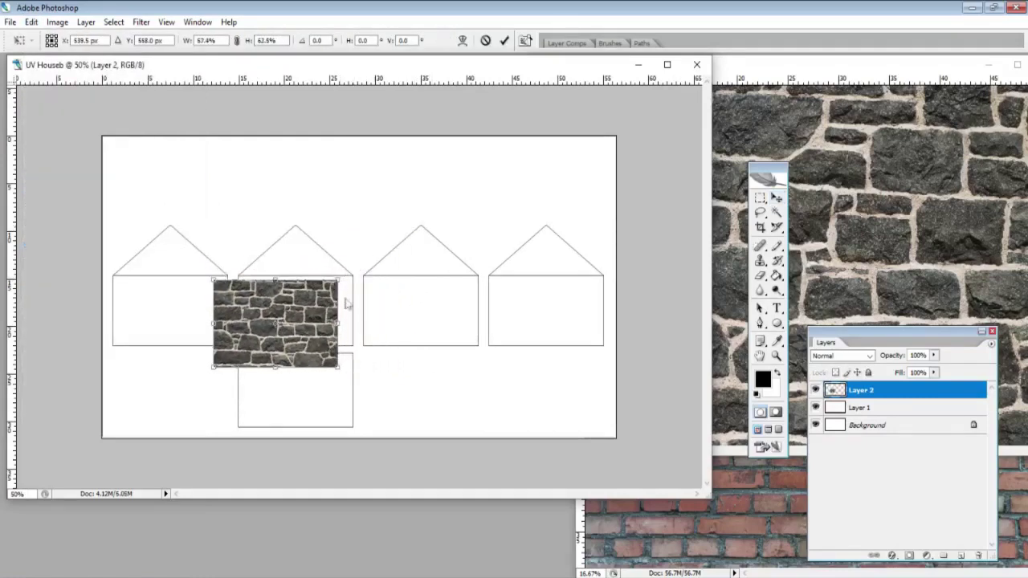
double_click(267, 309)
- Move the stone texture over the first house's wall rectangle and nudge it to align with the wall's upper edge
drag(253, 328, 149, 324)
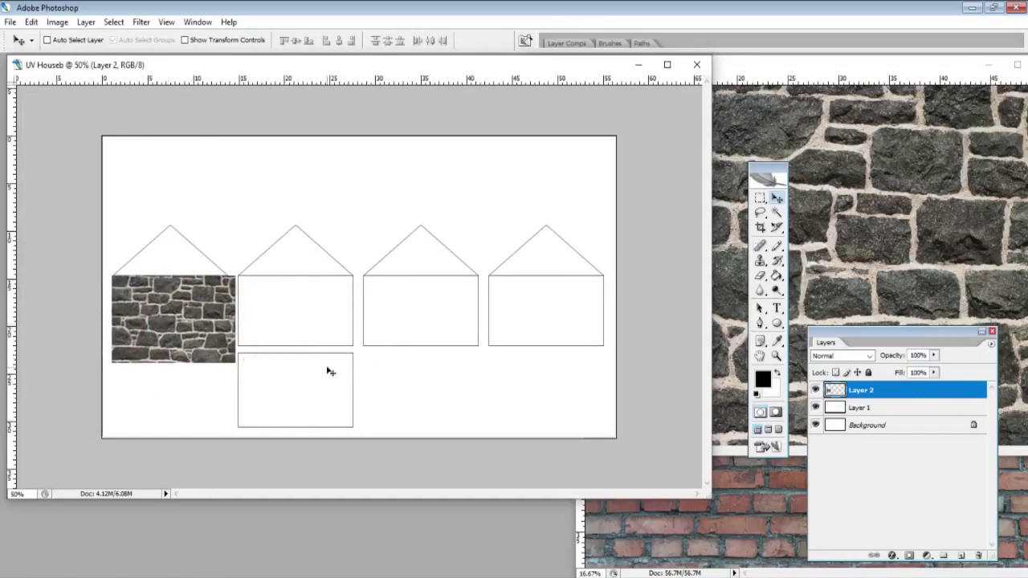
key(Down)
key(Down)
key(Down)
key(Down)
key(Down)
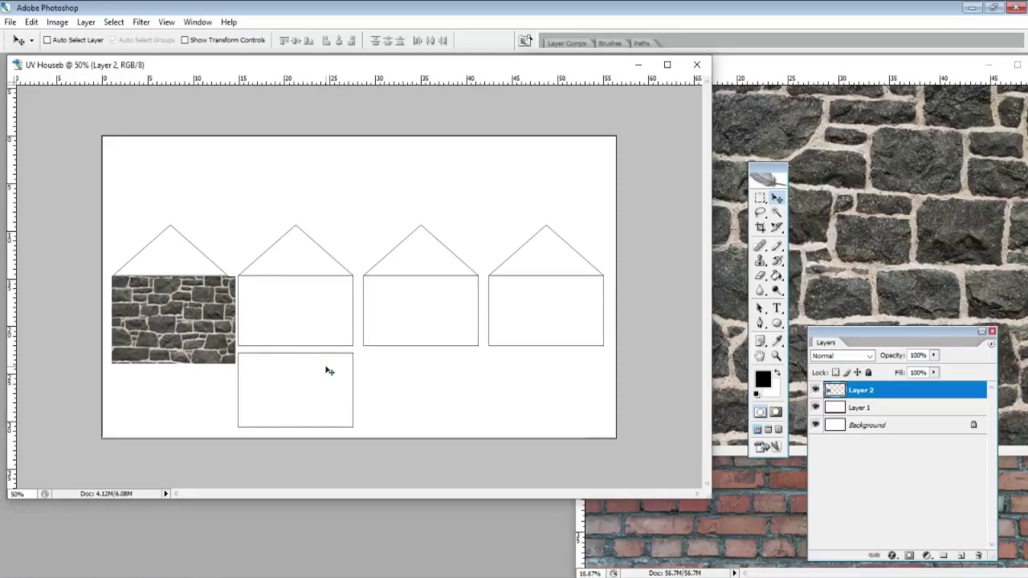
key(Up)
- Scale the stone layer to about 94.3% width and 82.3% height to fit the first house's wall rectangle
click(31, 22)
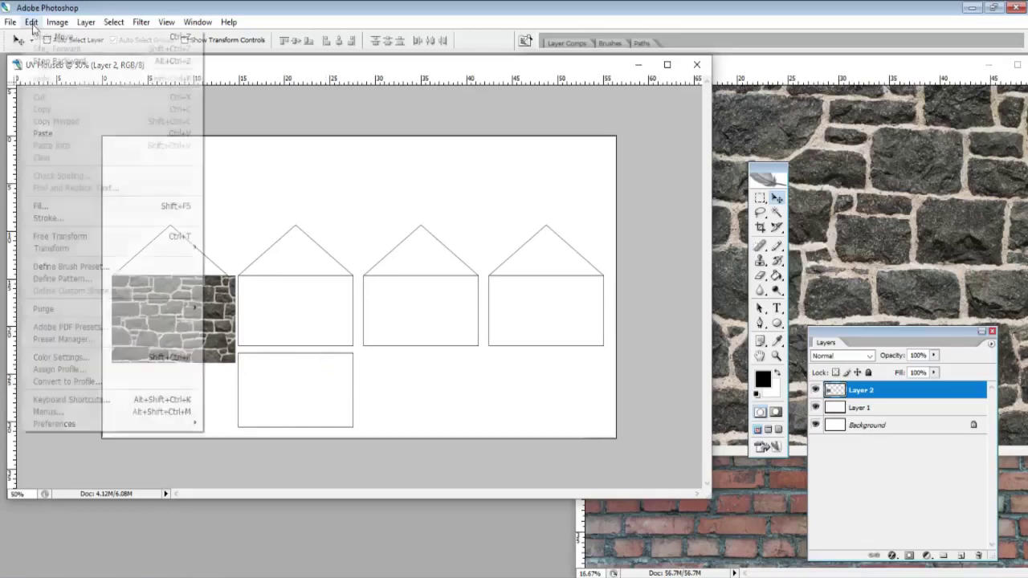
mouse_move(110, 251)
click(219, 266)
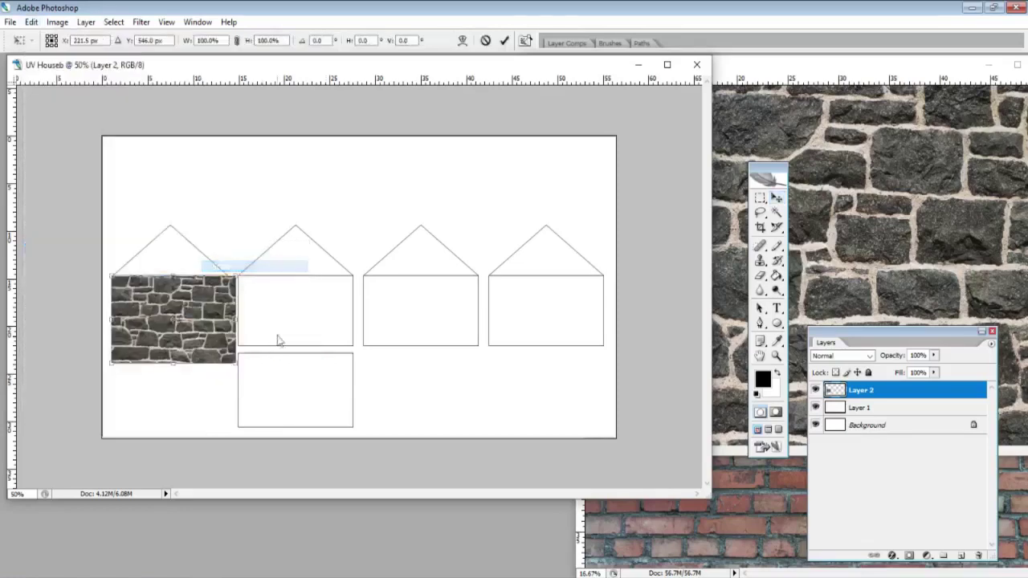
mouse_move(170, 365)
mouse_down()
mouse_move(176, 341)
mouse_move(174, 349)
mouse_up()
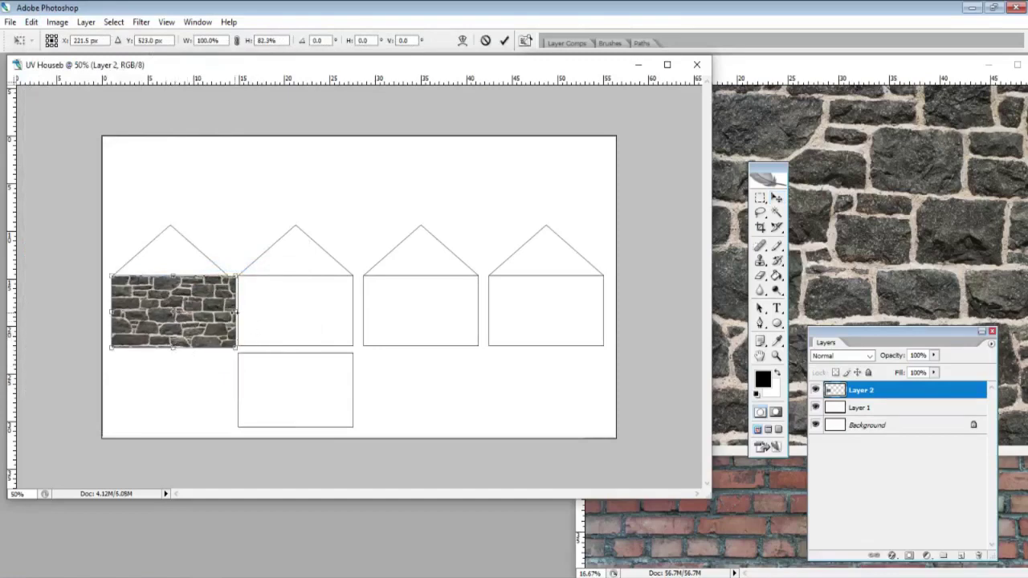
mouse_move(233, 312)
mouse_down()
mouse_move(218, 311)
mouse_move(228, 309)
mouse_up()
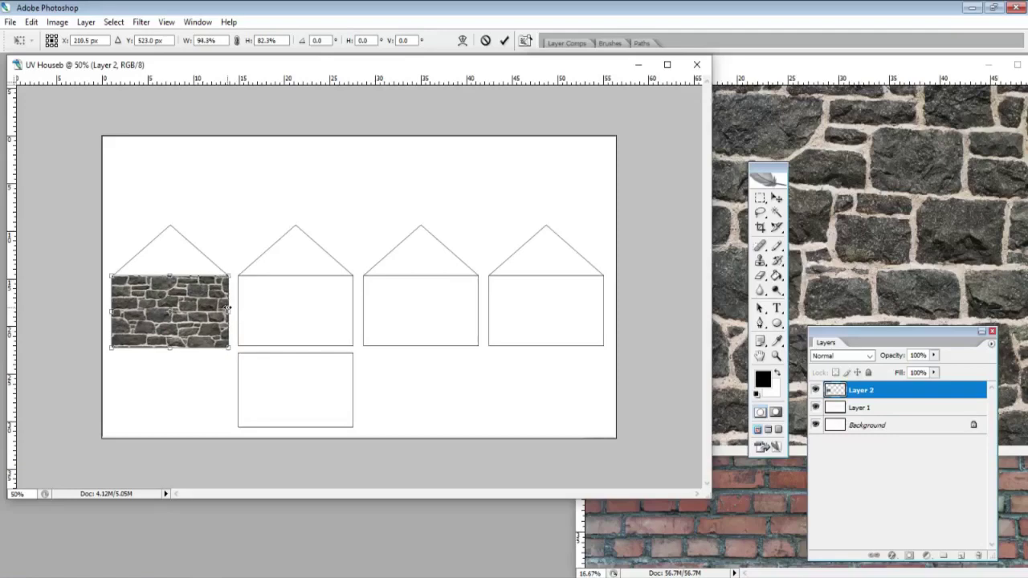
key(Return)
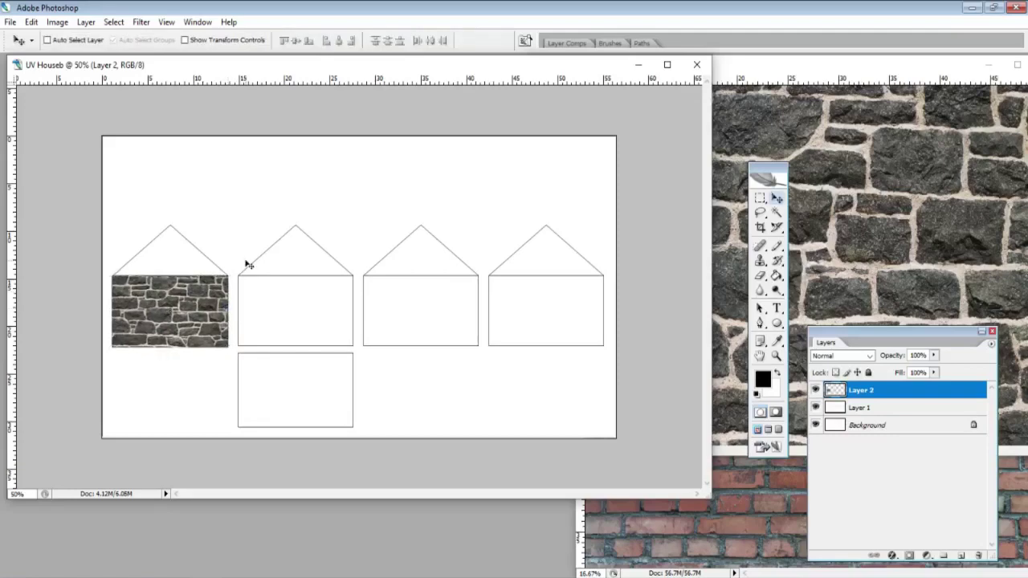
- Duplicate the stone layer within UV Houseb and place the copy over the second house's wall rectangle
key(ctrl+plus)
key(ctrl+plus)
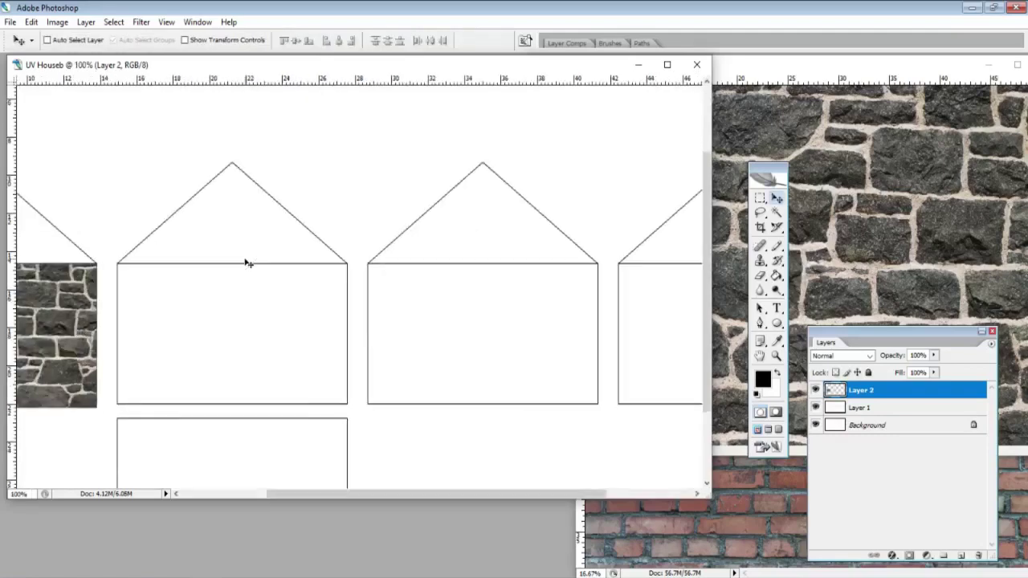
key(ctrl+minus)
key(ctrl+minus)
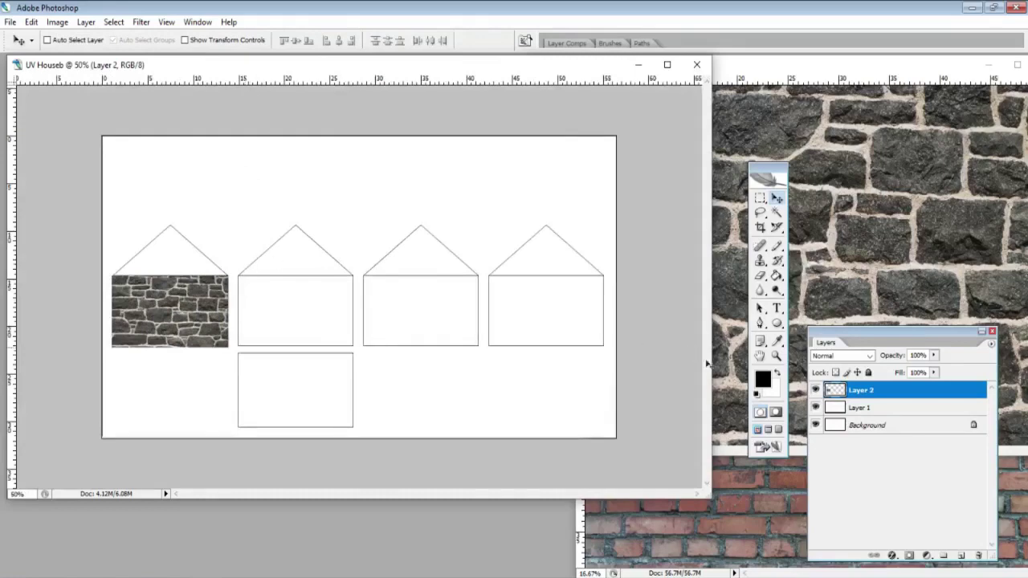
right_click(900, 399)
click(884, 129)
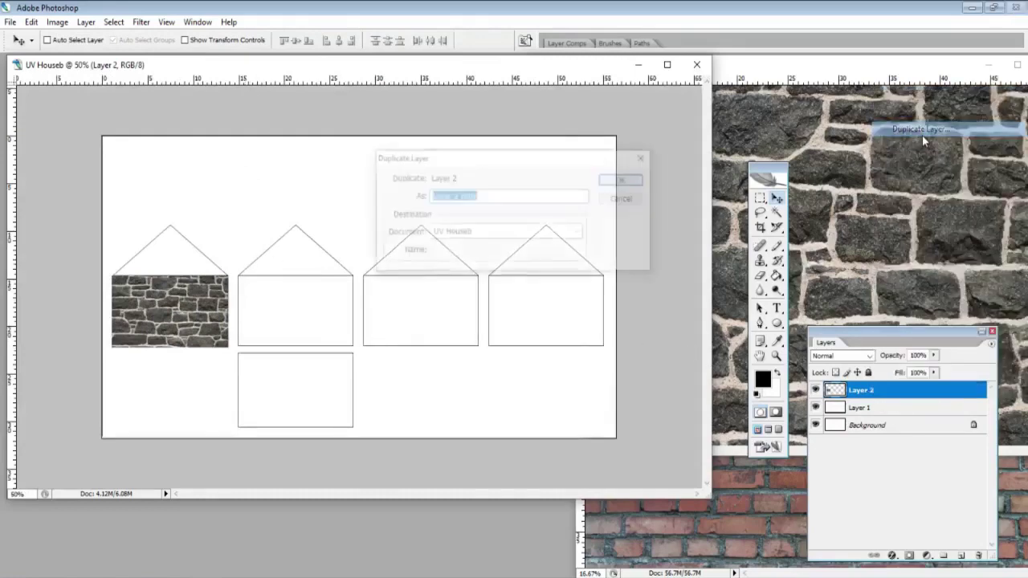
click(623, 179)
drag(189, 312, 339, 317)
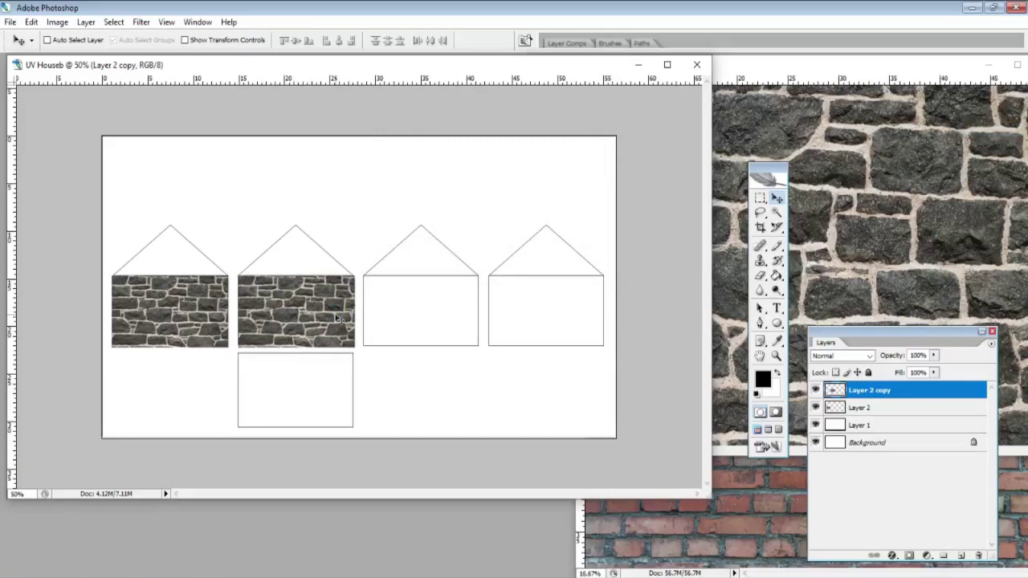
- Nudge the second wall's stone copy upward to align it with the rectangle's upper edge
key(Up)
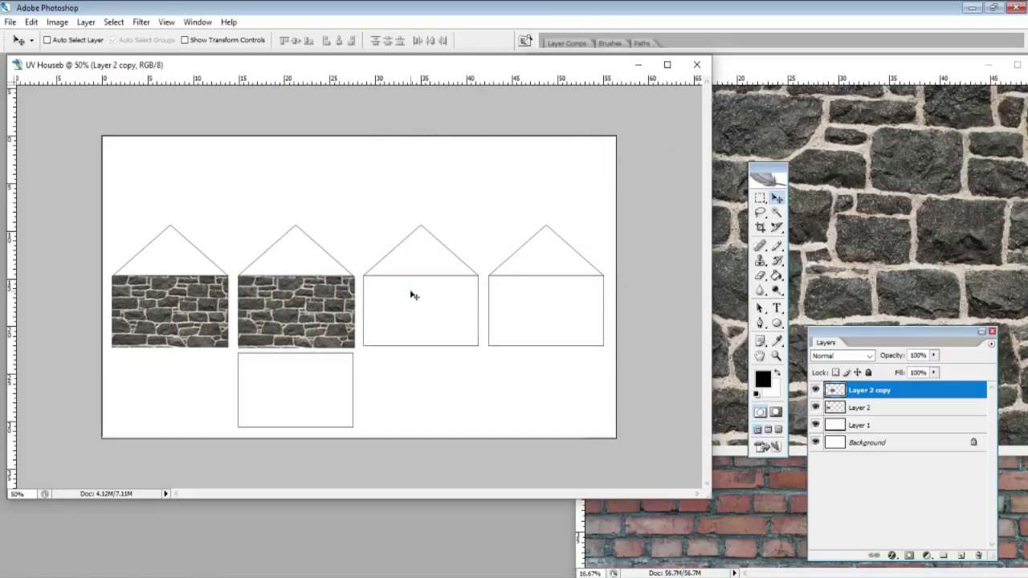
key(ctrl+alt+0)
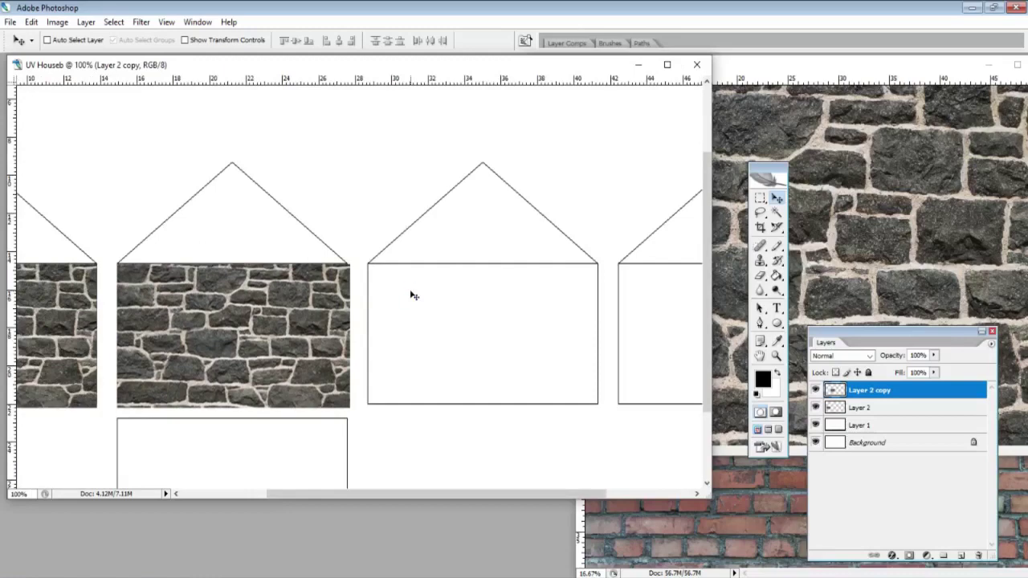
key(Up)
key(Up)
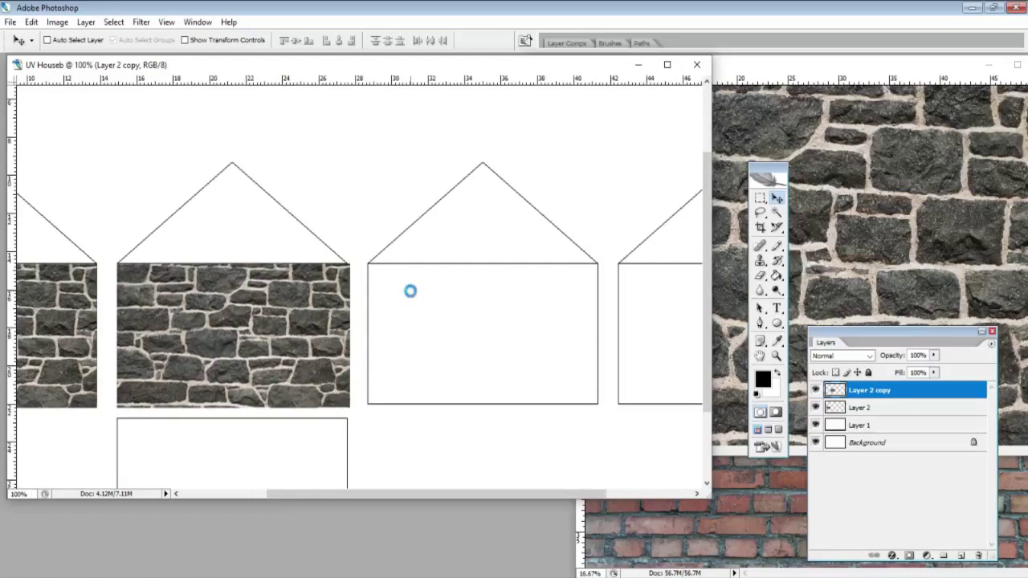
key(Up)
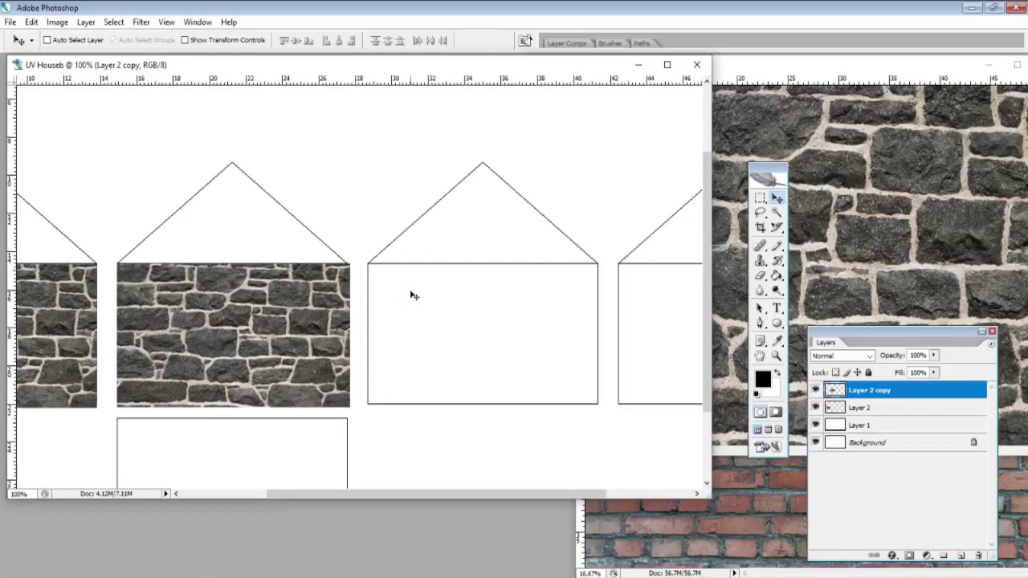
- Duplicate the second wall's stone layer and place the new copy over the third house's wall rectangle
click(876, 409)
click(887, 391)
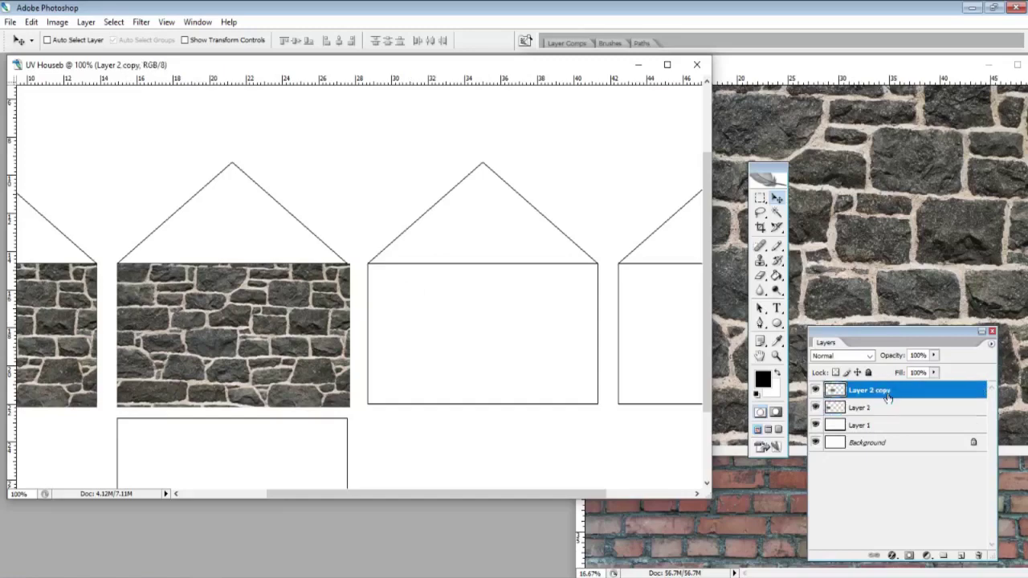
right_click(888, 393)
click(921, 129)
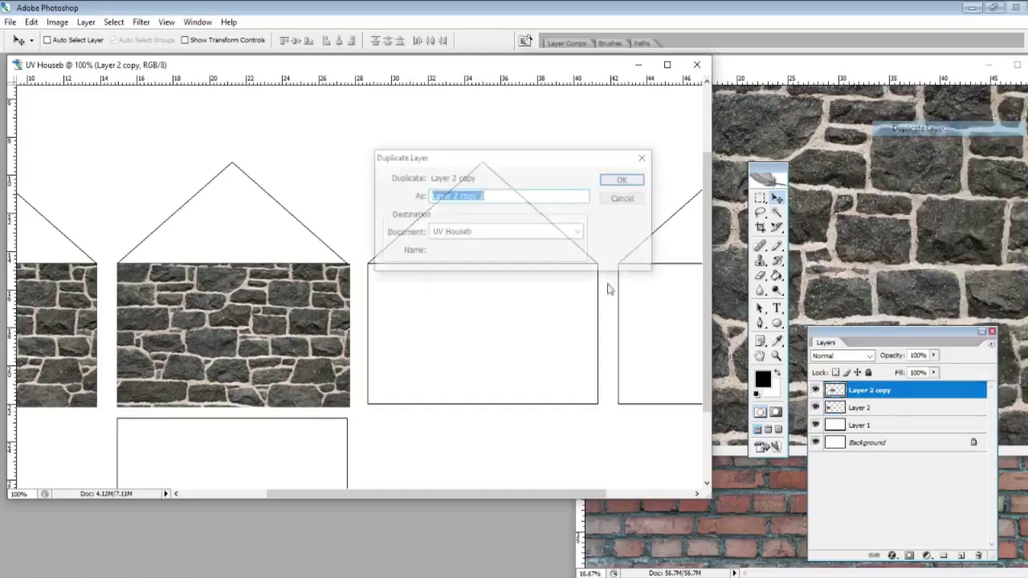
key(Return)
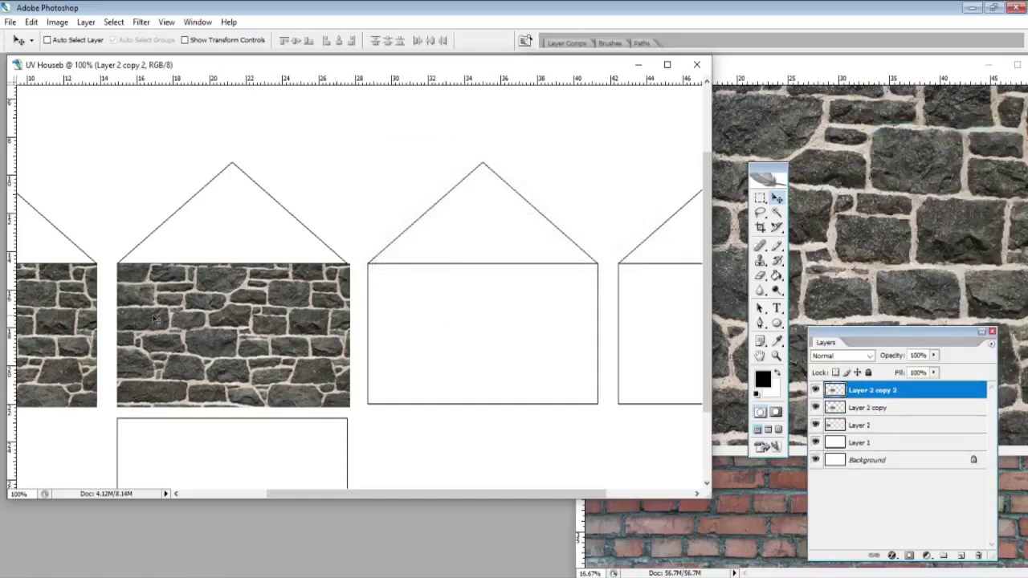
drag(230, 332, 486, 343)
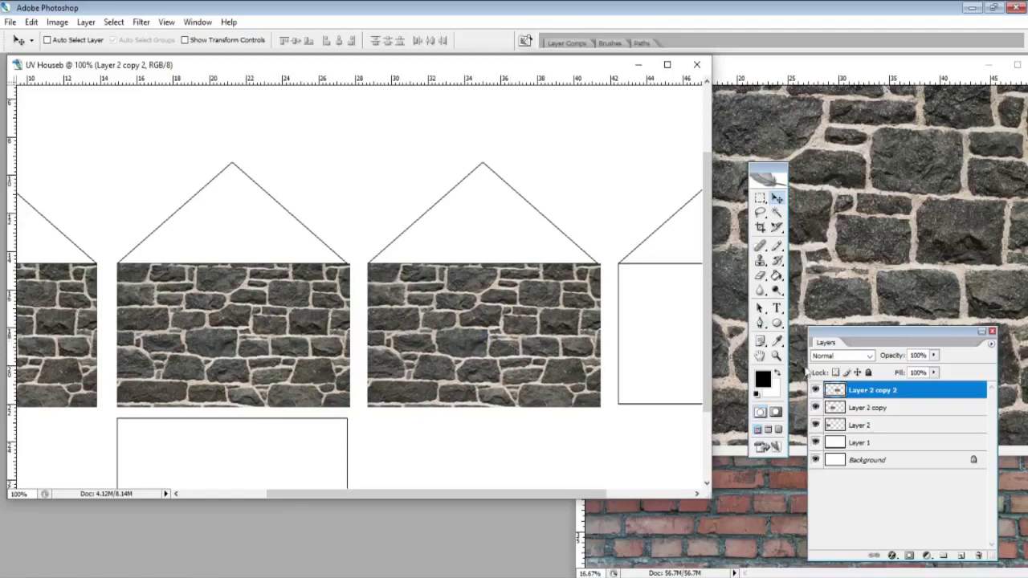
- Duplicate the third wall's stone layer and place the new copy over the fourth house's wall rectangle
right_click(908, 391)
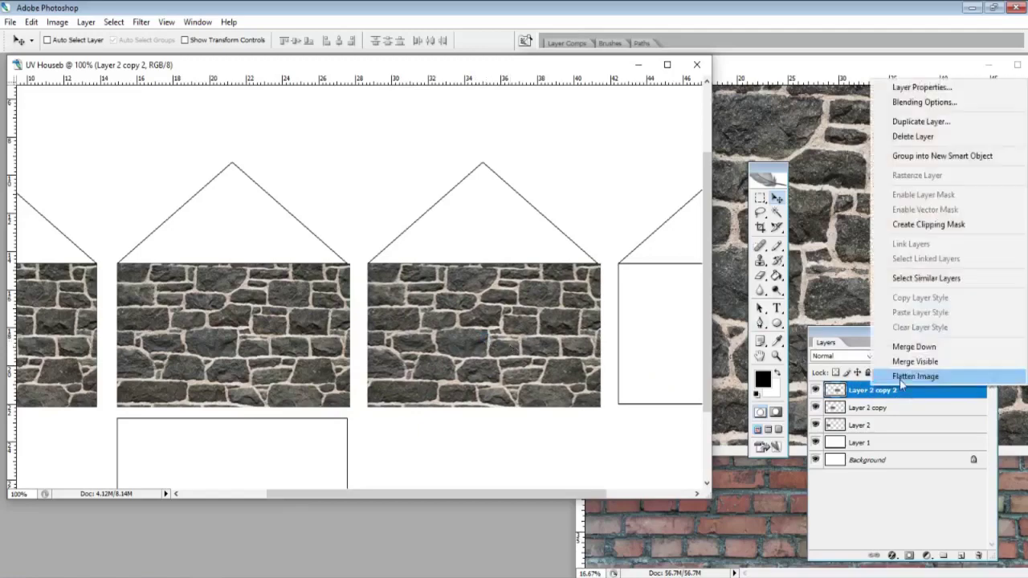
click(915, 120)
click(624, 180)
drag(450, 321, 636, 318)
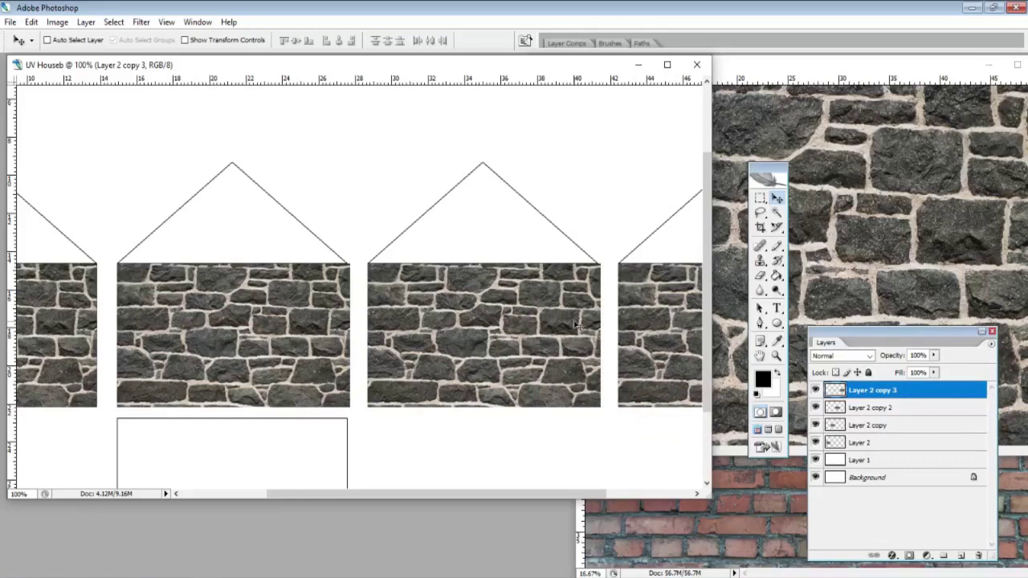
- Duplicate the fourth wall's stone layer and place the copy over the separate rectangle below the second house
key(ctrl+minus)
key(ctrl+minus)
key(ctrl+plus)
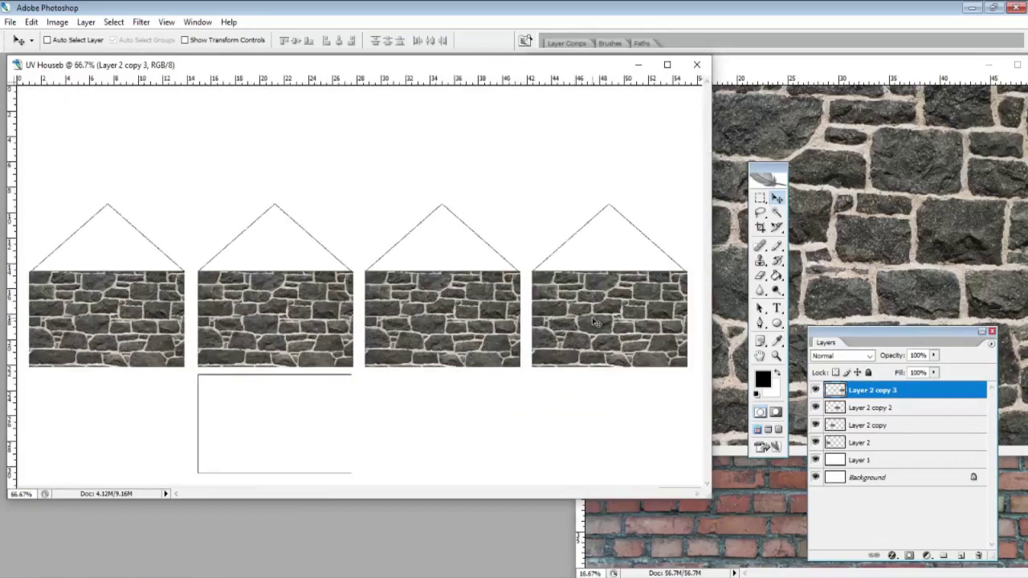
right_click(903, 390)
click(916, 122)
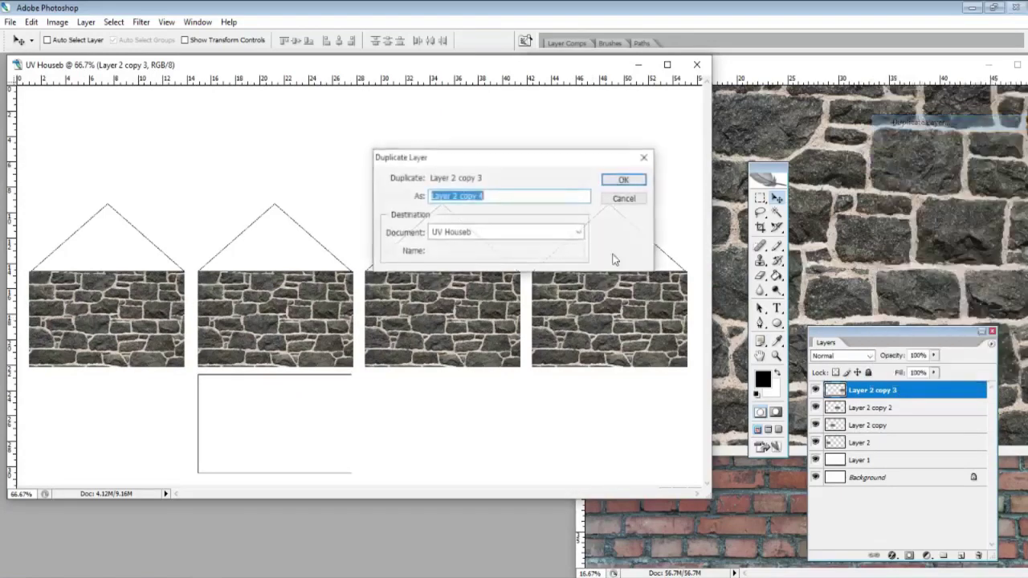
click(623, 180)
drag(602, 304, 292, 412)
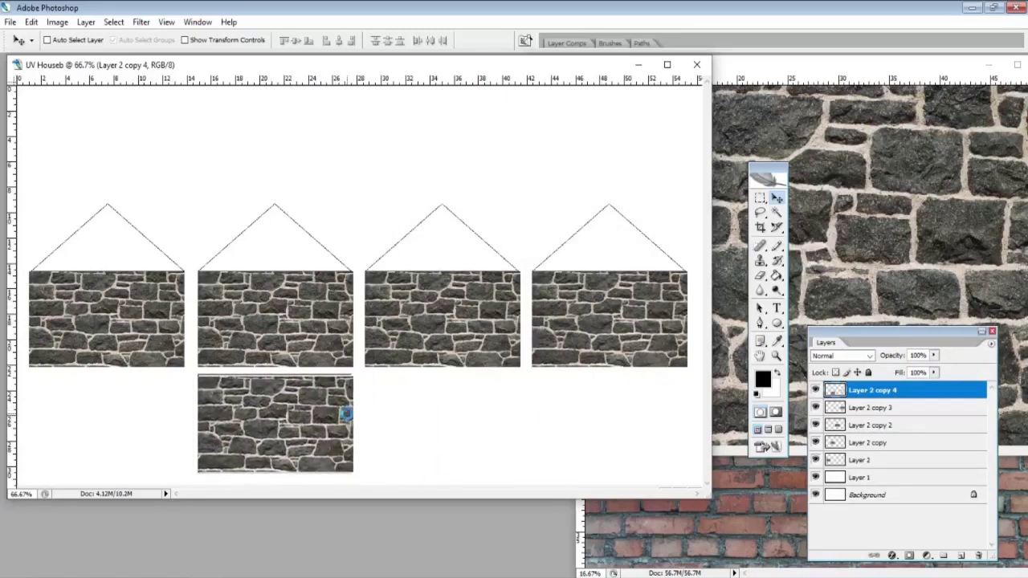
- Stretch the lower rectangle's stone copy to about 103.5% height so it reaches the rectangle's lower edge
alt+scroll(348, 416, up, 2)
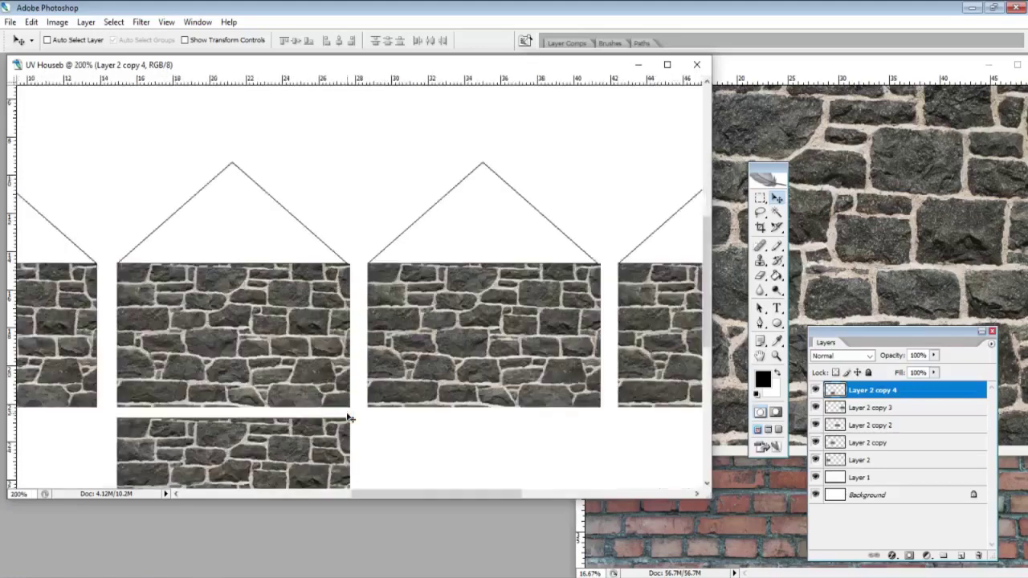
scroll(353, 414, down, 2)
scroll(390, 391, down, 5)
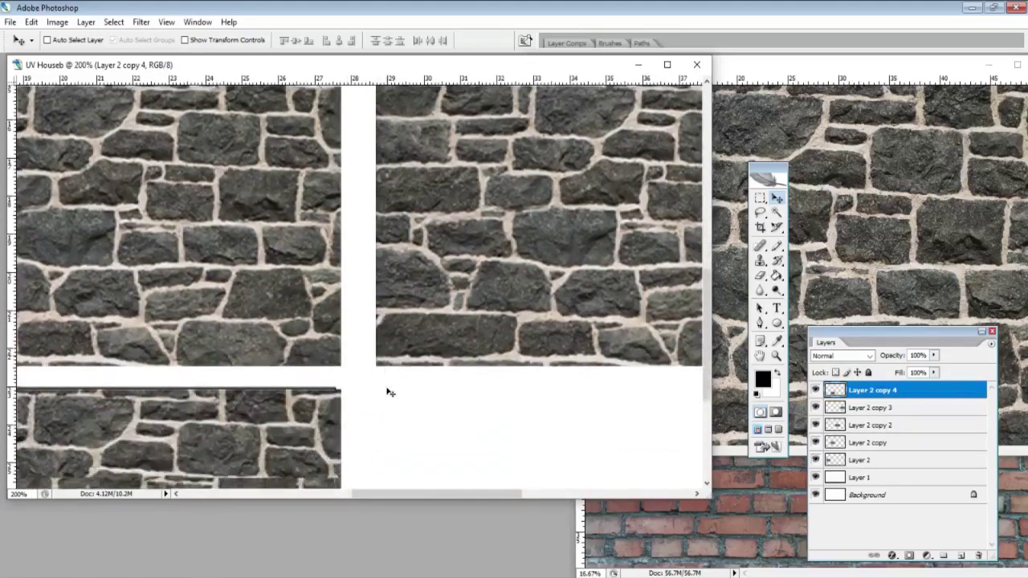
scroll(403, 349, down, 4)
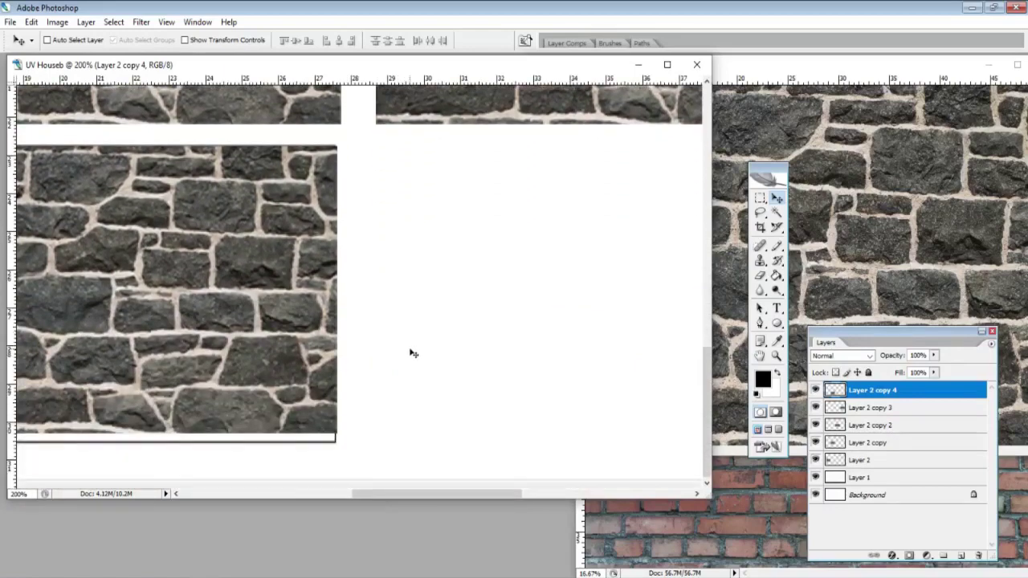
click(31, 22)
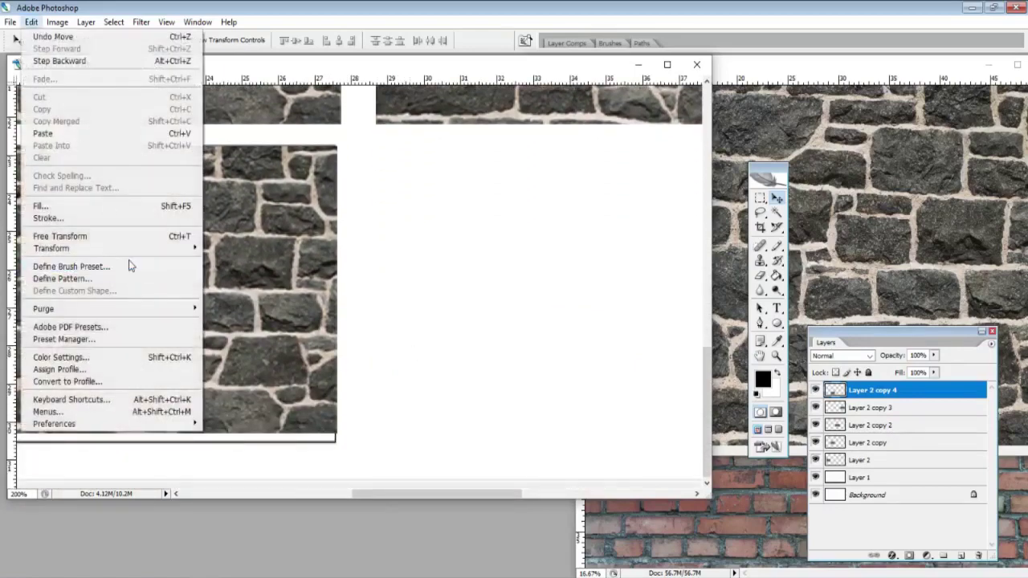
mouse_move(132, 250)
click(221, 267)
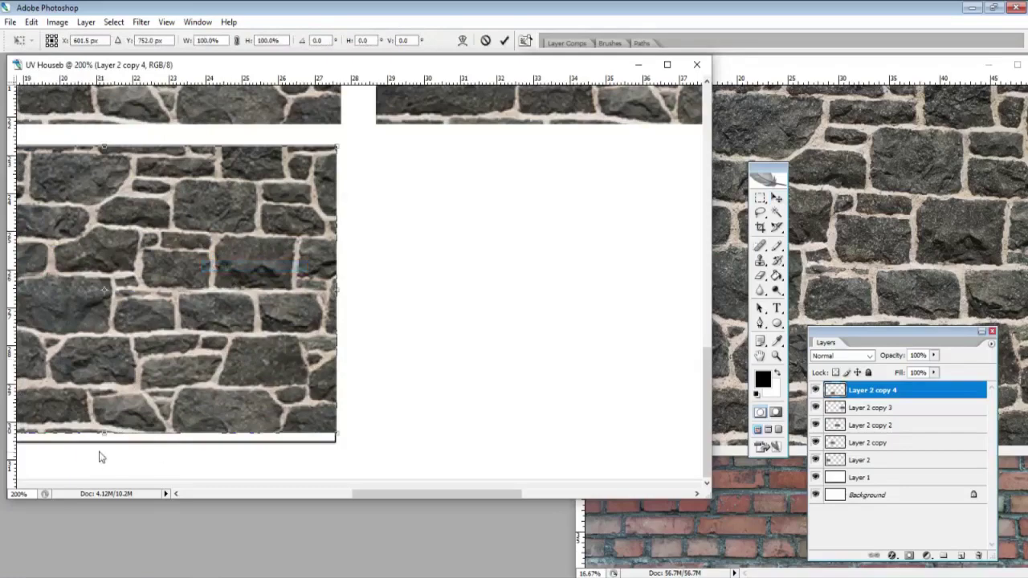
drag(104, 434, 104, 443)
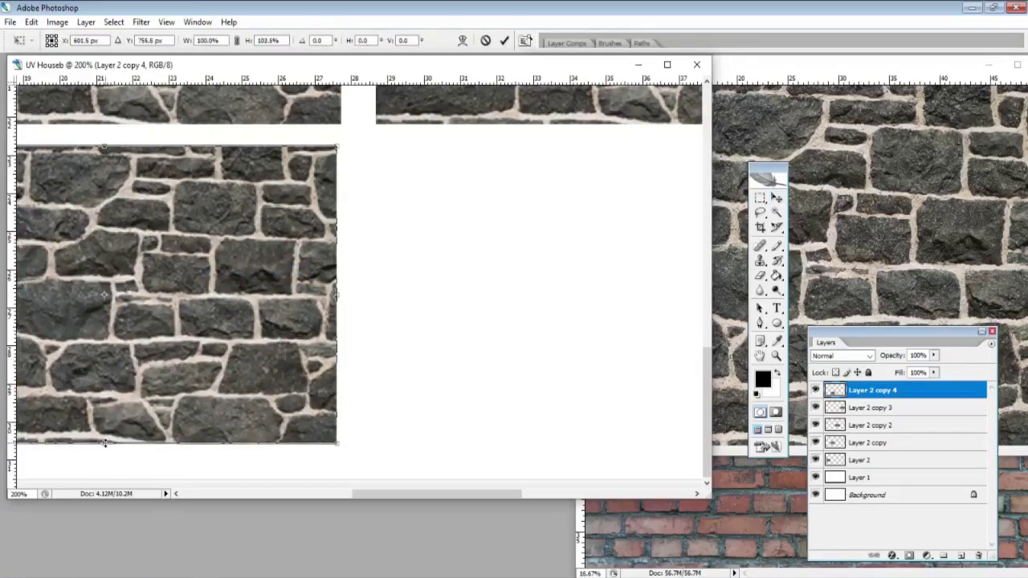
key(Return)
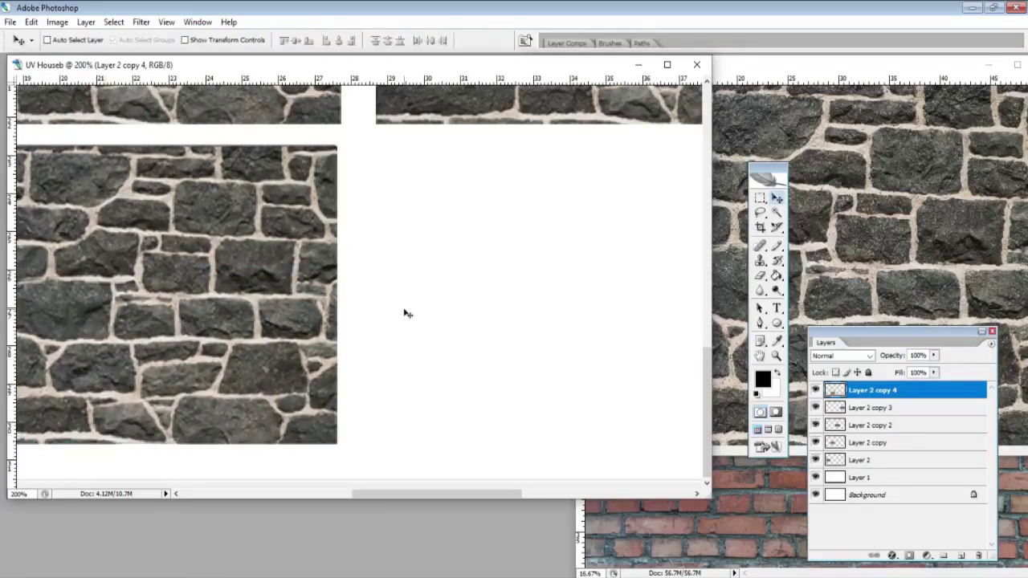
- Bring the Brick-052.jpg window clear of the UV layout and copy its image into UV Houseb as a new layer
key(ctrl+minus)
key(ctrl+minus)
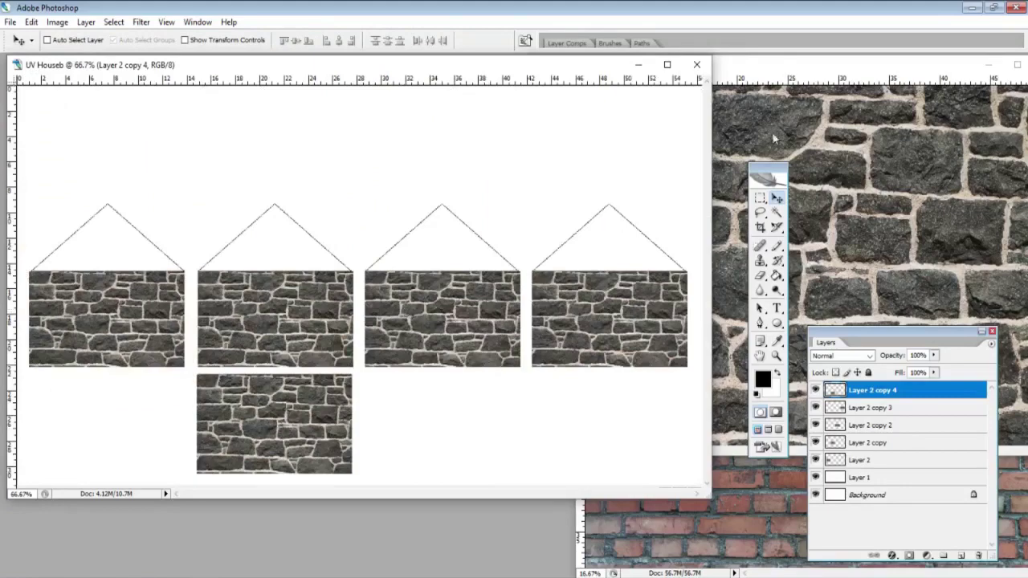
click(745, 487)
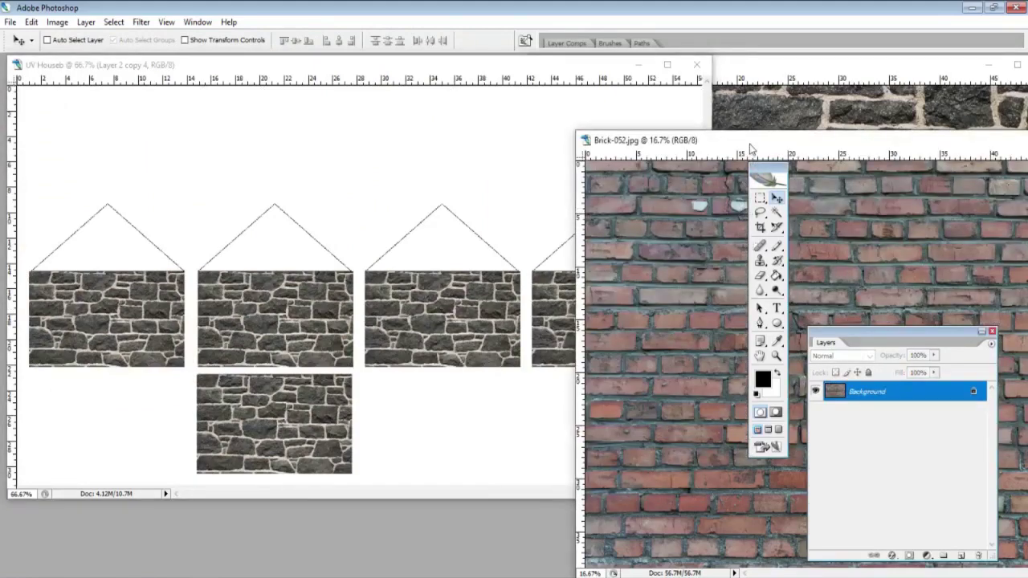
drag(749, 146, 690, 81)
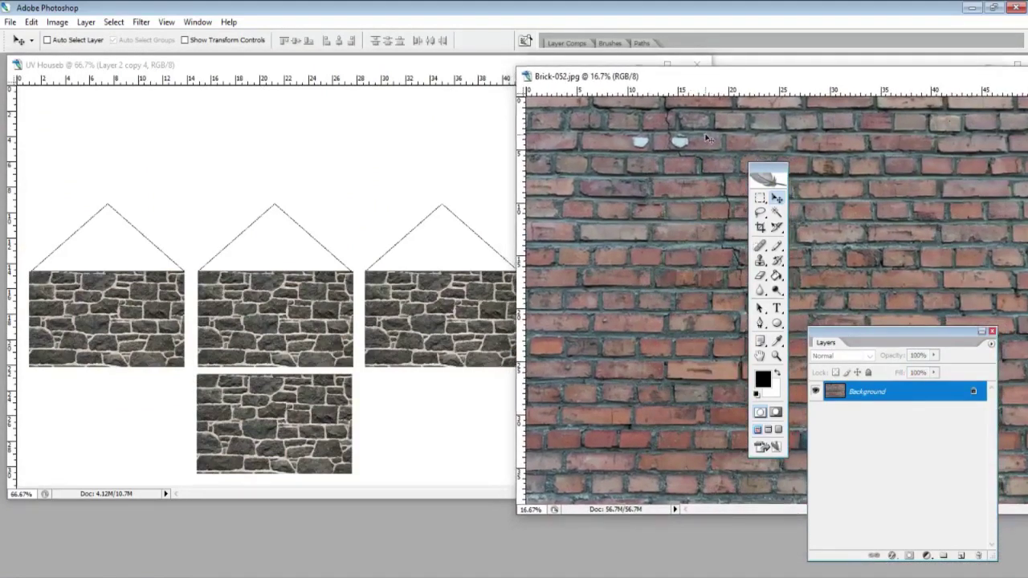
drag(521, 180, 203, 135)
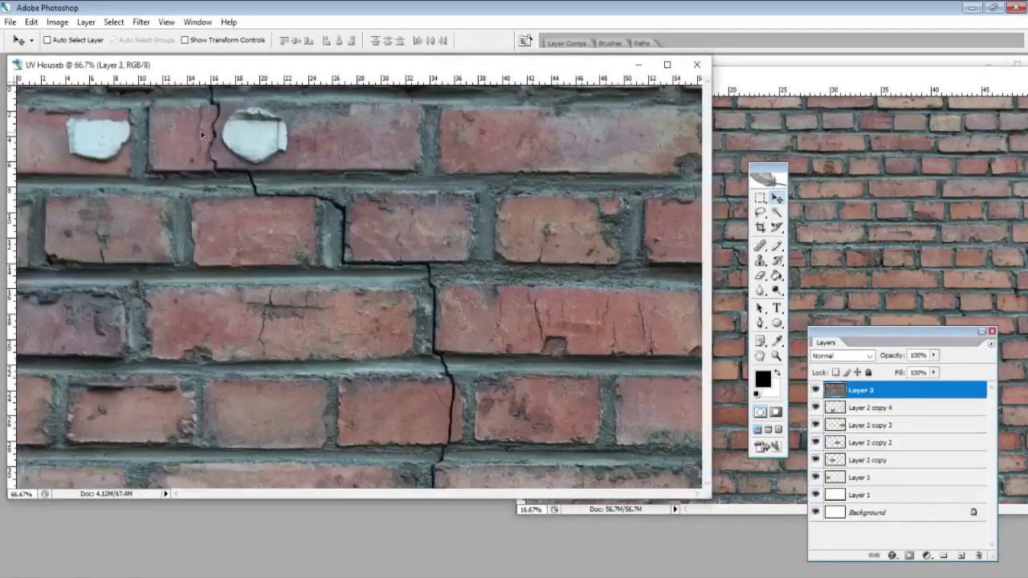
- Scale the brick layer down to about 24.8% width and 71.3% height over the layout's lower corner
key(ctrl+minus)
key(ctrl+minus)
key(ctrl+minus)
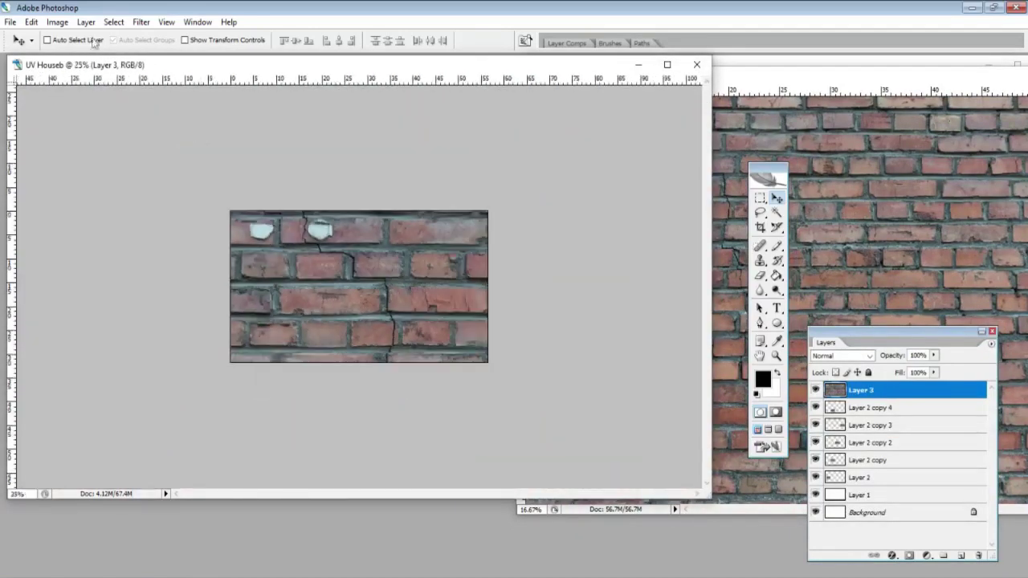
click(31, 21)
mouse_move(103, 250)
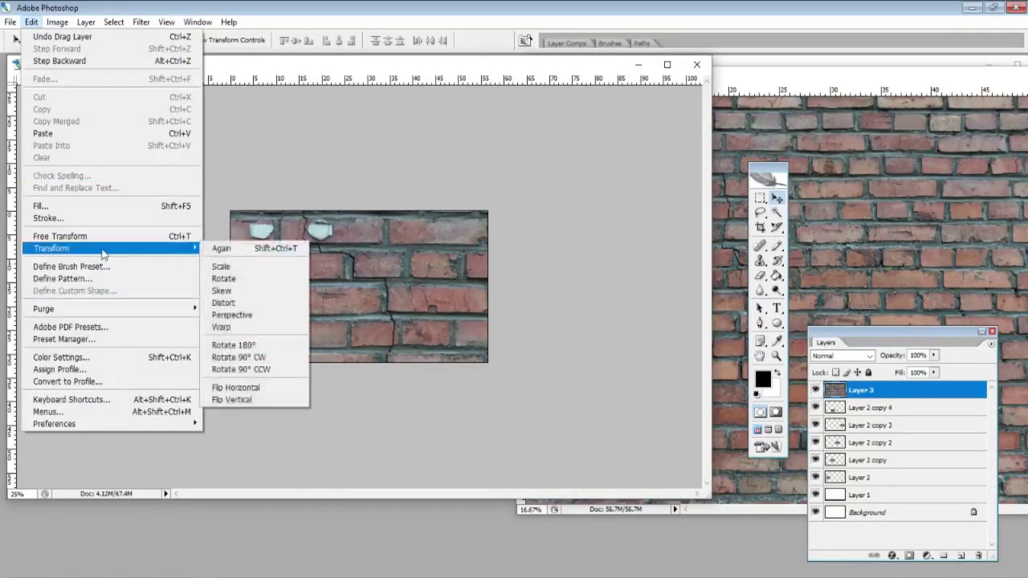
click(221, 266)
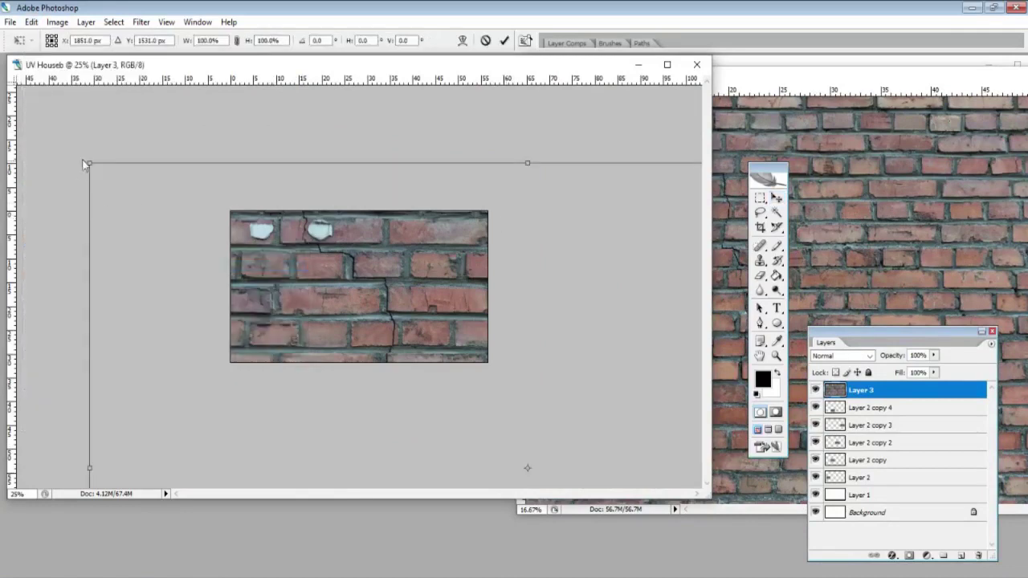
drag(87, 164, 454, 303)
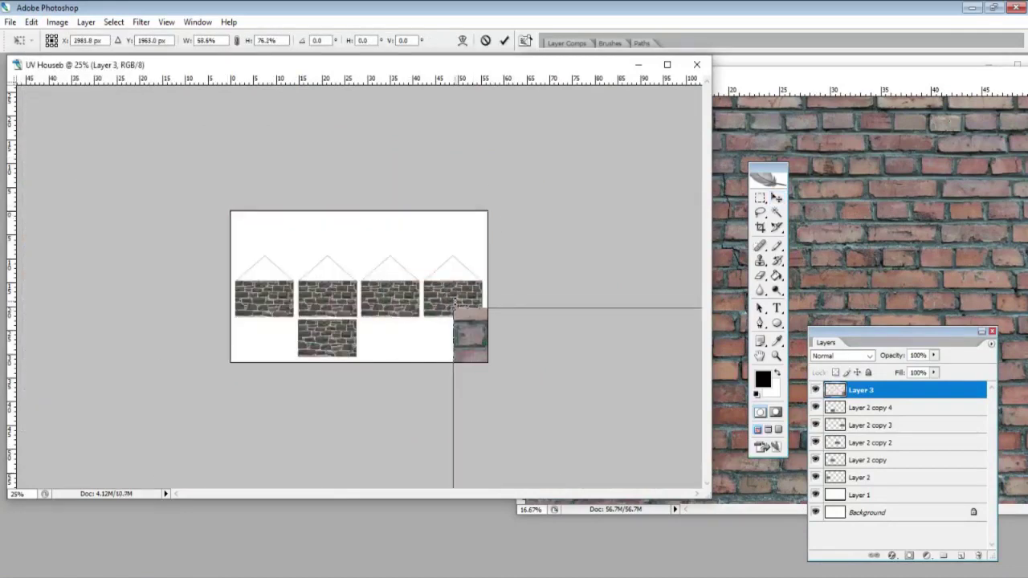
key(ctrl+minus)
key(ctrl+minus)
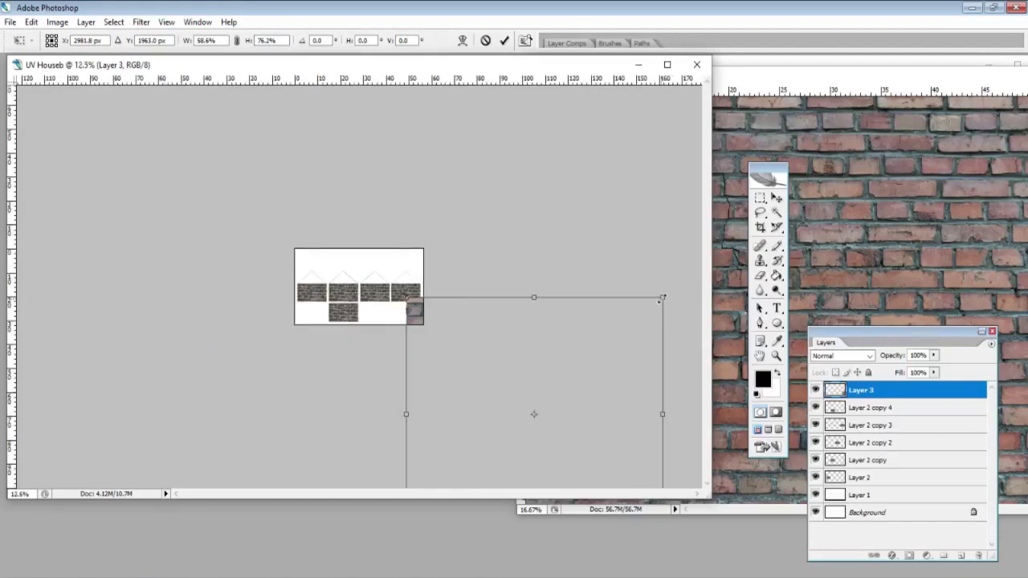
drag(663, 298, 515, 313)
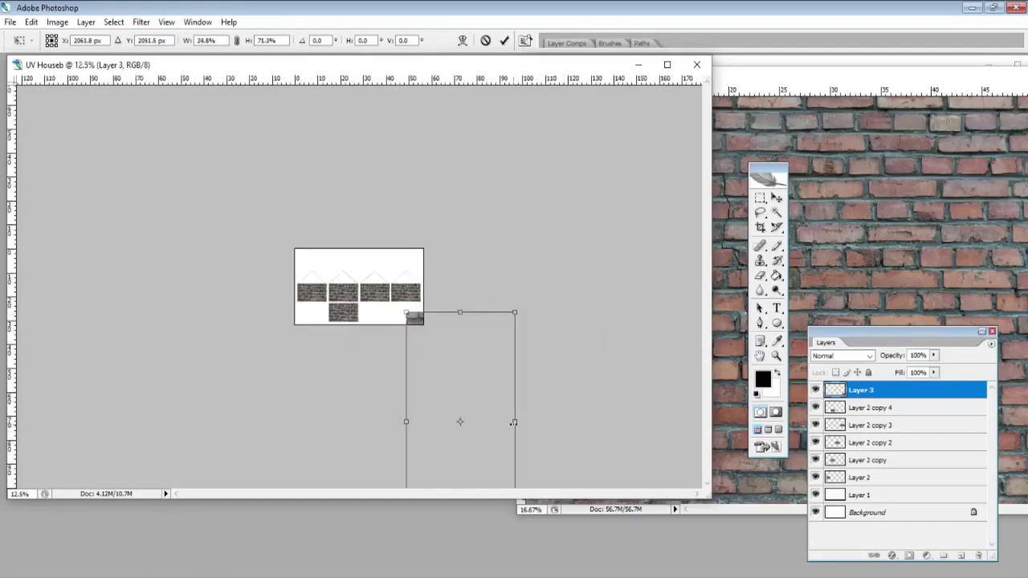
- Shrink the brick layer further to about 5.6% width and 3.9% height and apply the transformation
key(ctrl+minus)
drag(461, 449, 436, 334)
key(ctrl+plus)
key(ctrl+plus)
key(ctrl+plus)
key(ctrl+plus)
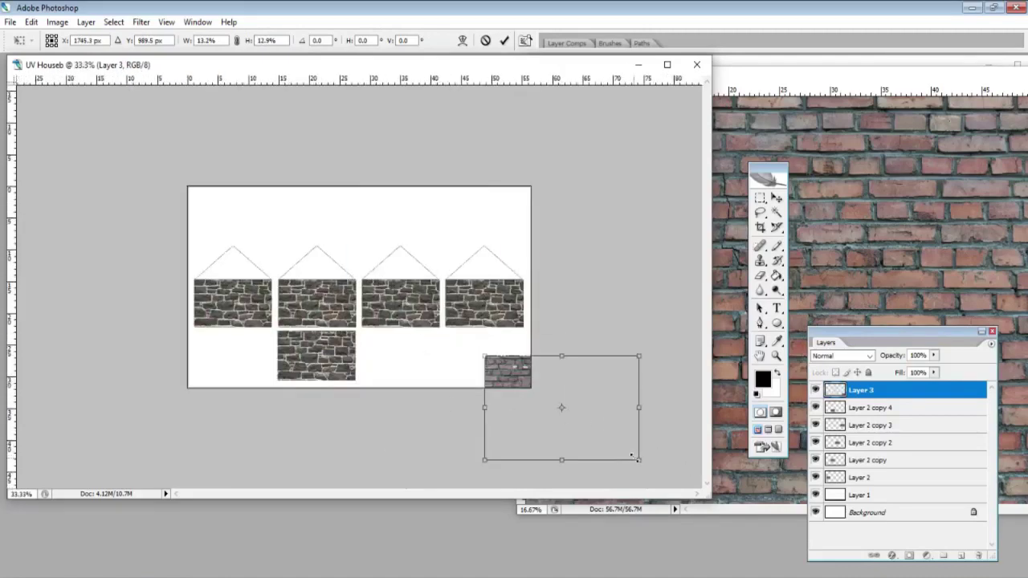
drag(633, 456, 549, 388)
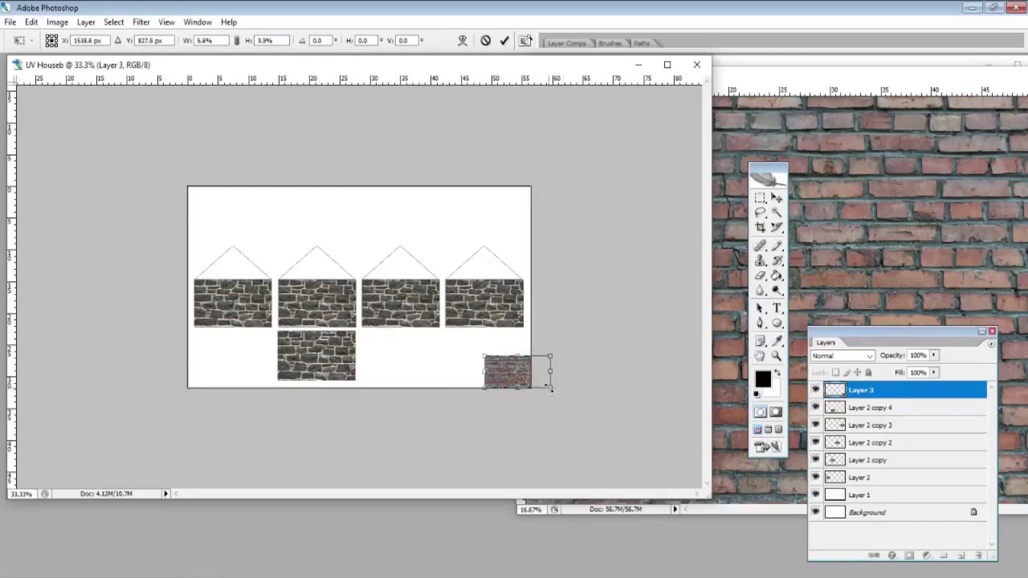
click(777, 201)
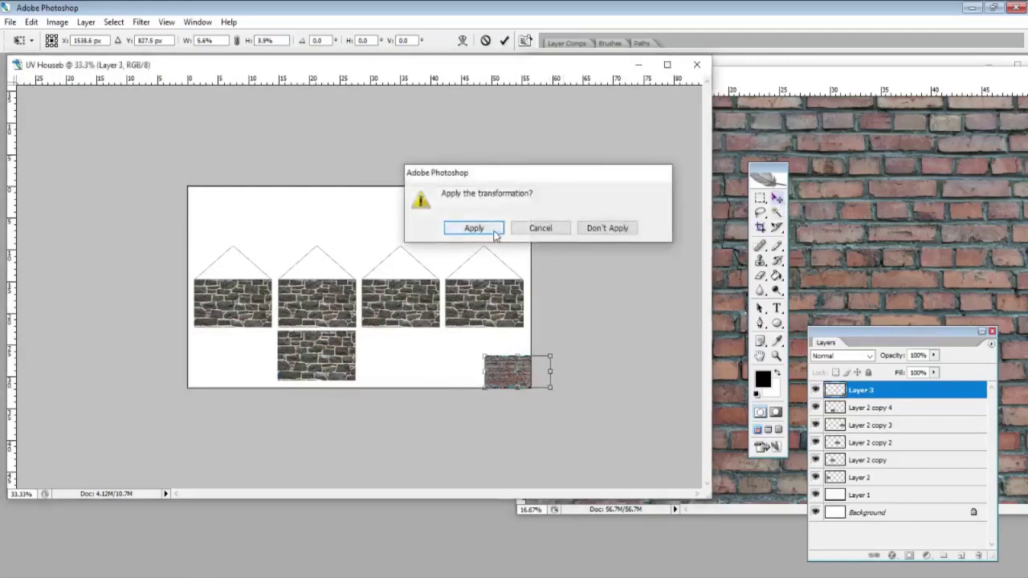
click(494, 232)
- Move the brick layer over the fourth house's gable, with its upper edge at the roof peak
drag(519, 369, 476, 267)
key(ctrl+plus)
key(ctrl+plus)
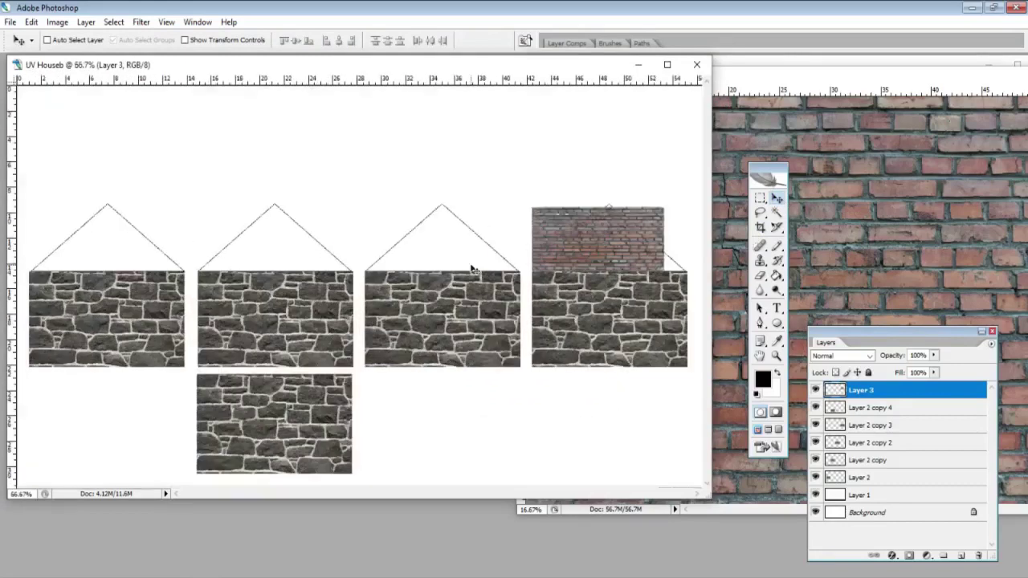
key(Up)
key(Up)
key(Up)
key(Up)
key(Up)
key(Up)
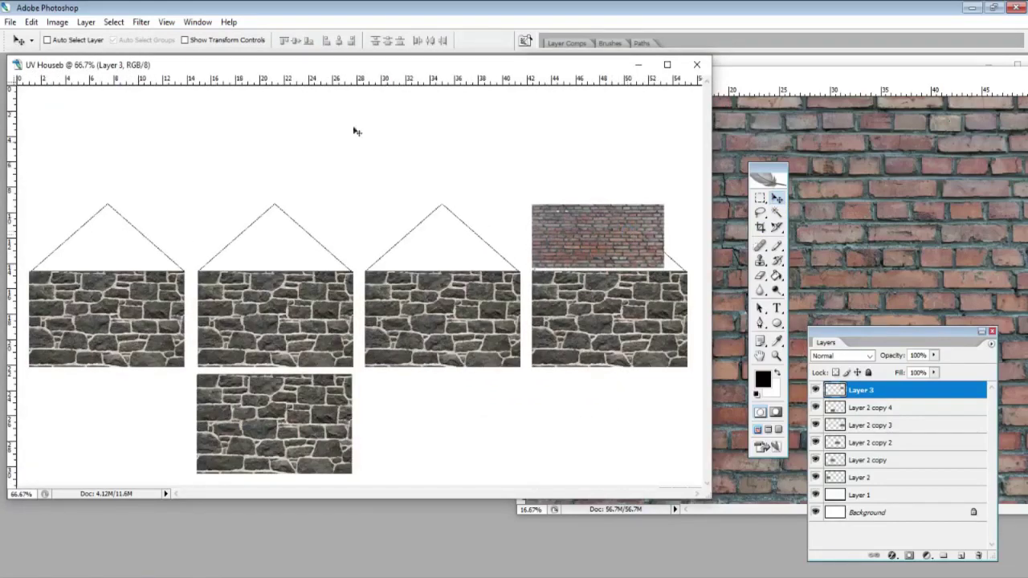
- Stretch the fourth gable's brick to about 104.2% height to meet the stone, and widen it to the wall's full width
click(30, 22)
mouse_move(84, 249)
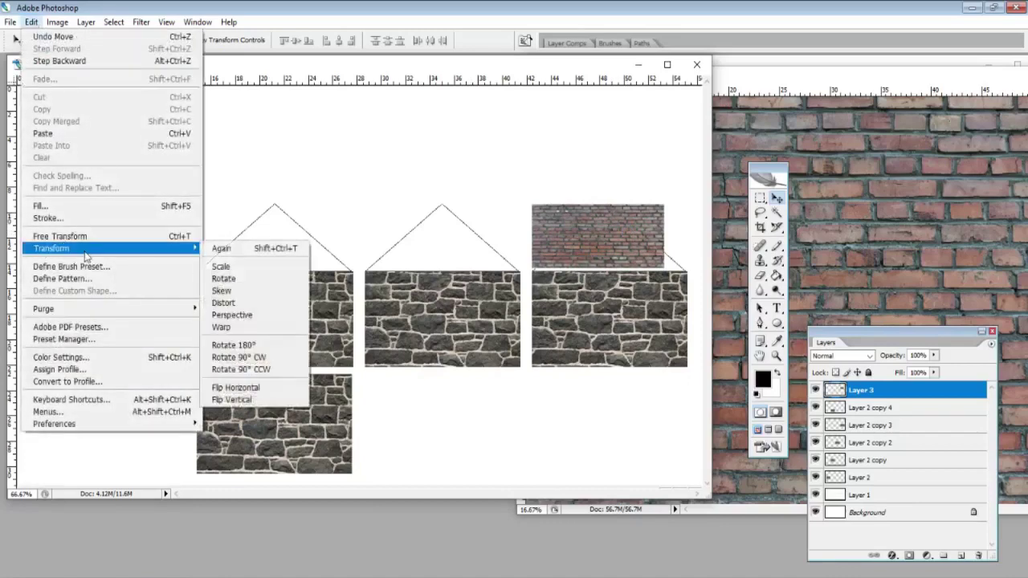
click(222, 266)
drag(598, 268, 598, 272)
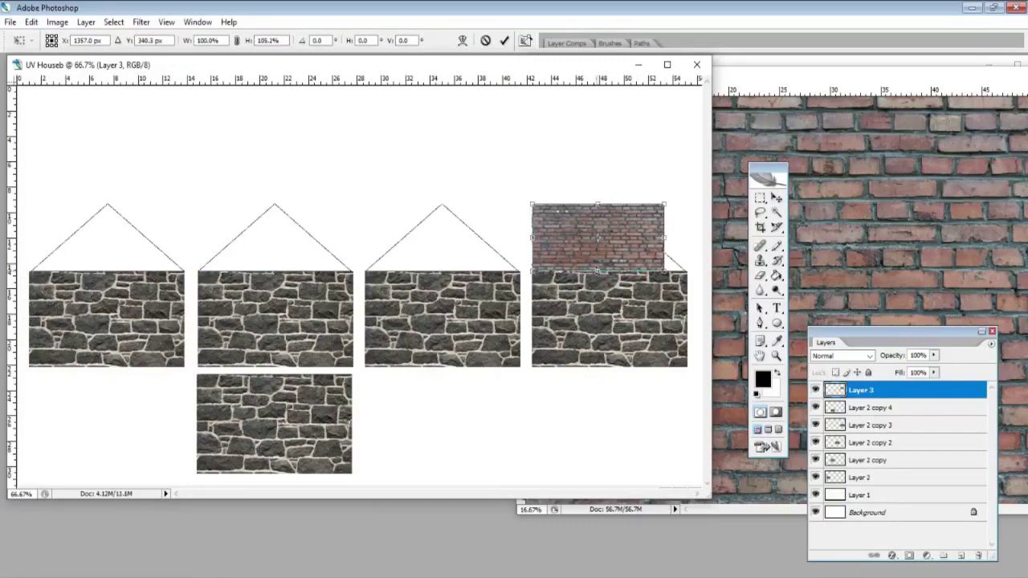
key(ctrl+plus)
key(ctrl+plus)
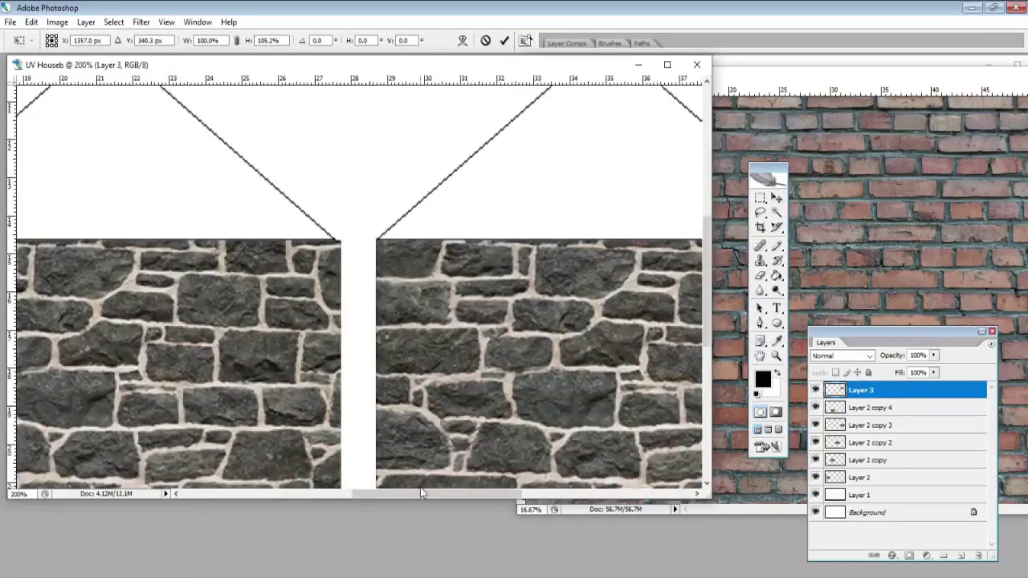
drag(420, 492, 590, 492)
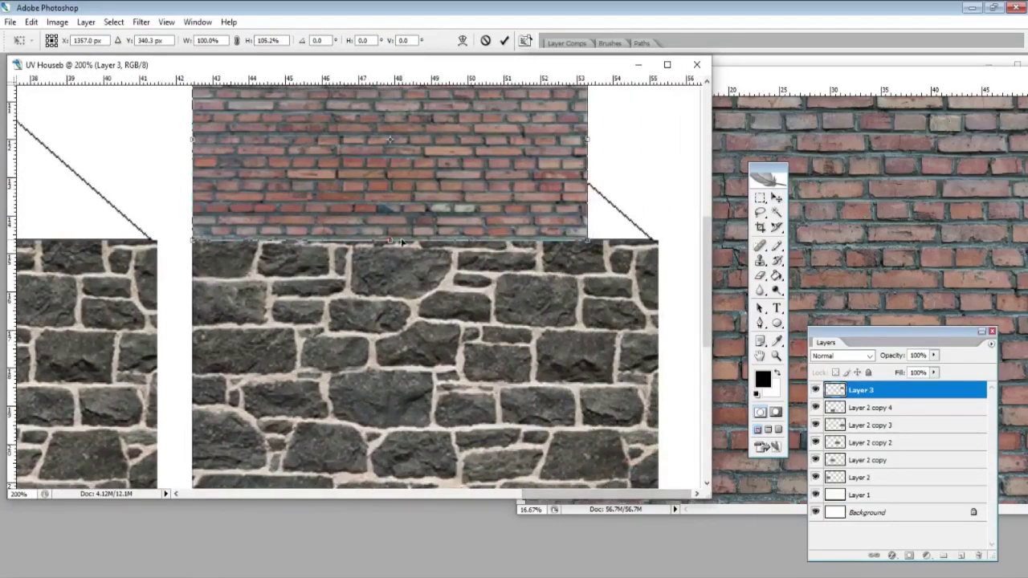
drag(391, 240, 391, 240)
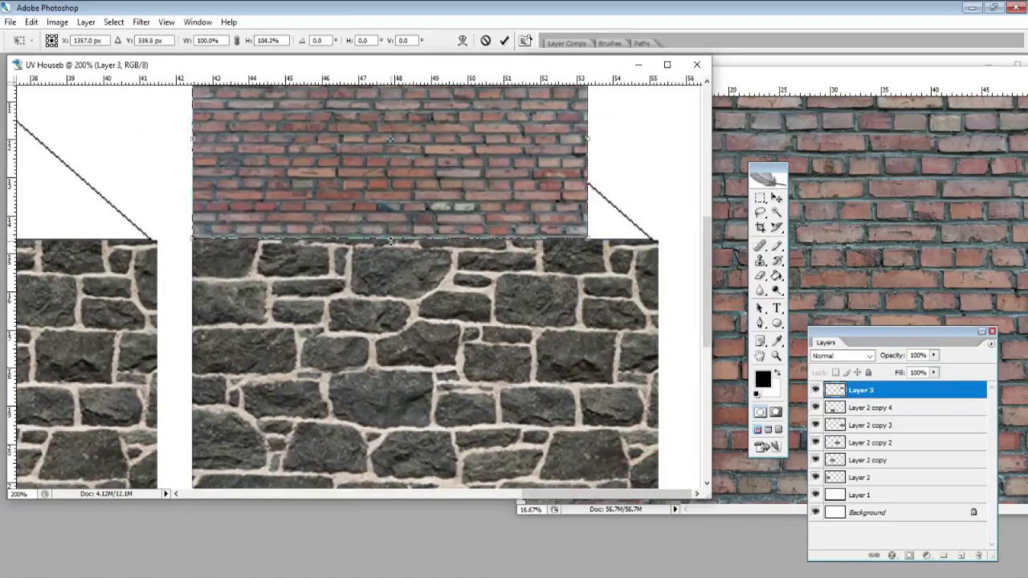
drag(589, 139, 657, 140)
key(Return)
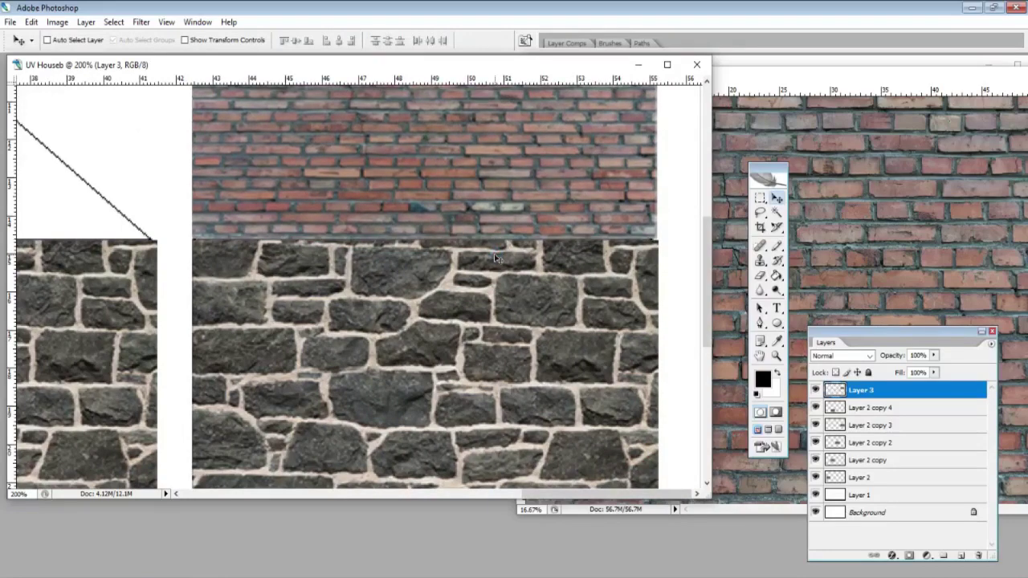
- Duplicate the fourth gable's brick layer and place the copy over the third house's gable
key(ctrl+minus)
key(ctrl+minus)
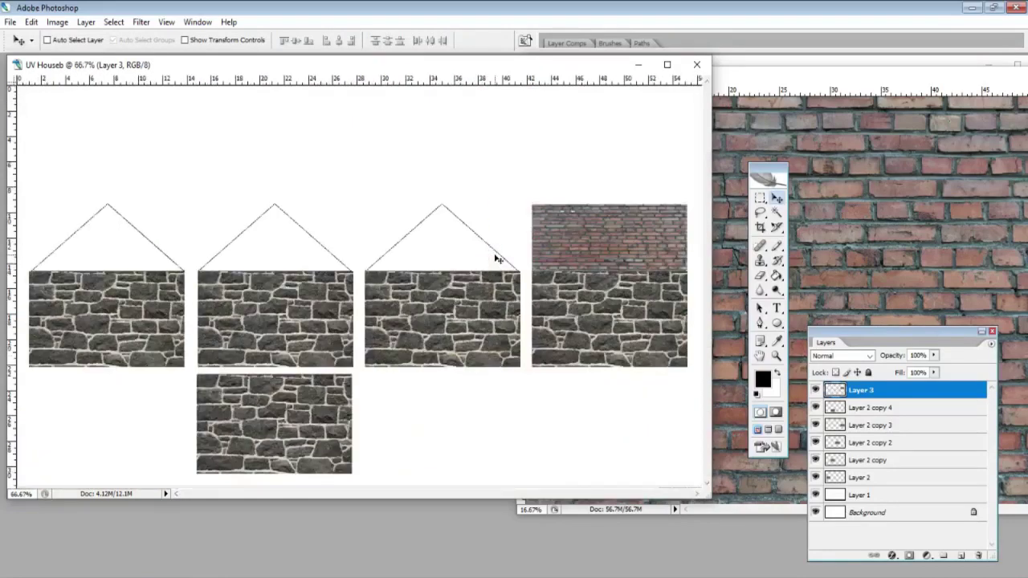
right_click(907, 389)
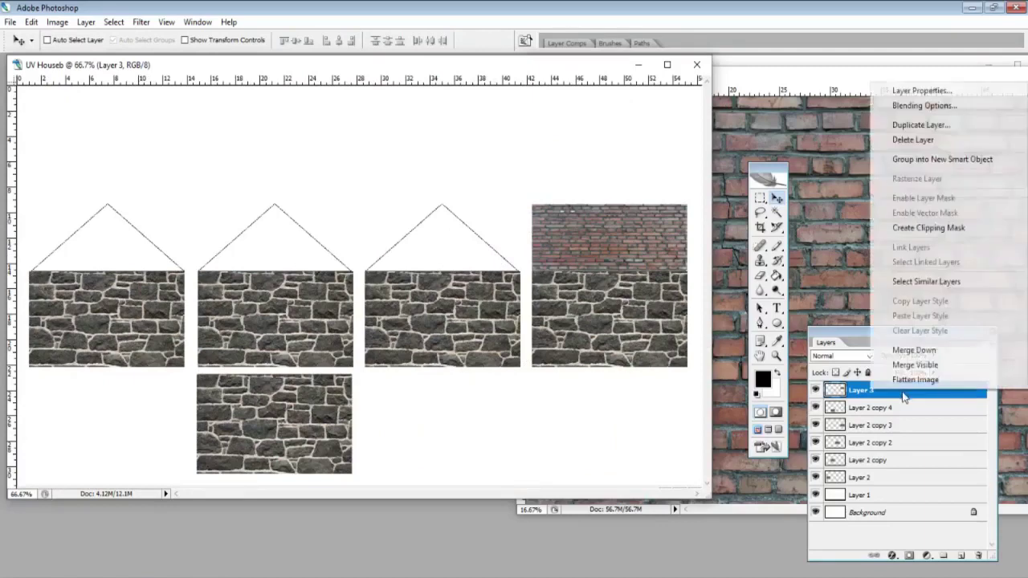
click(931, 123)
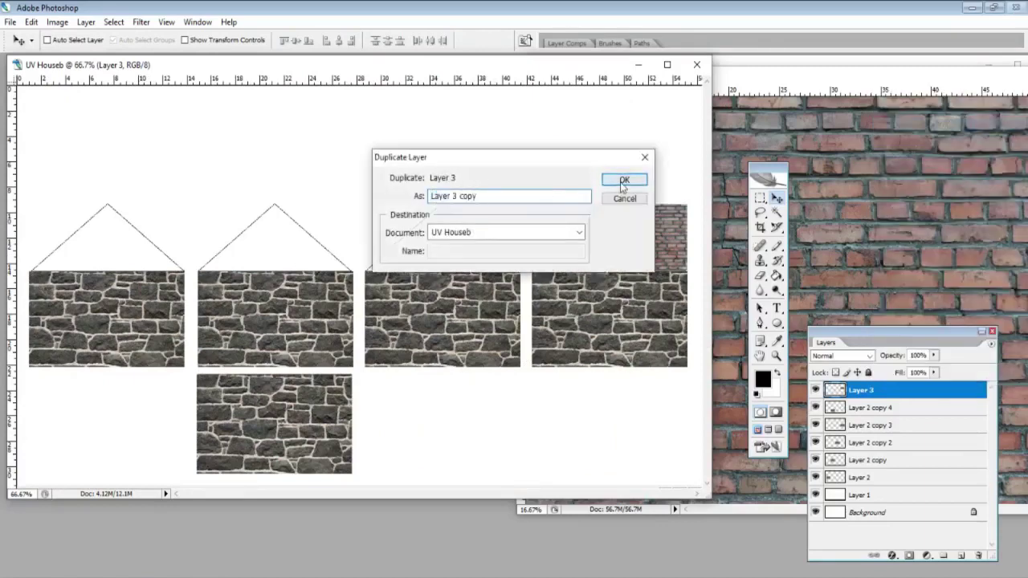
click(623, 178)
drag(612, 239, 482, 193)
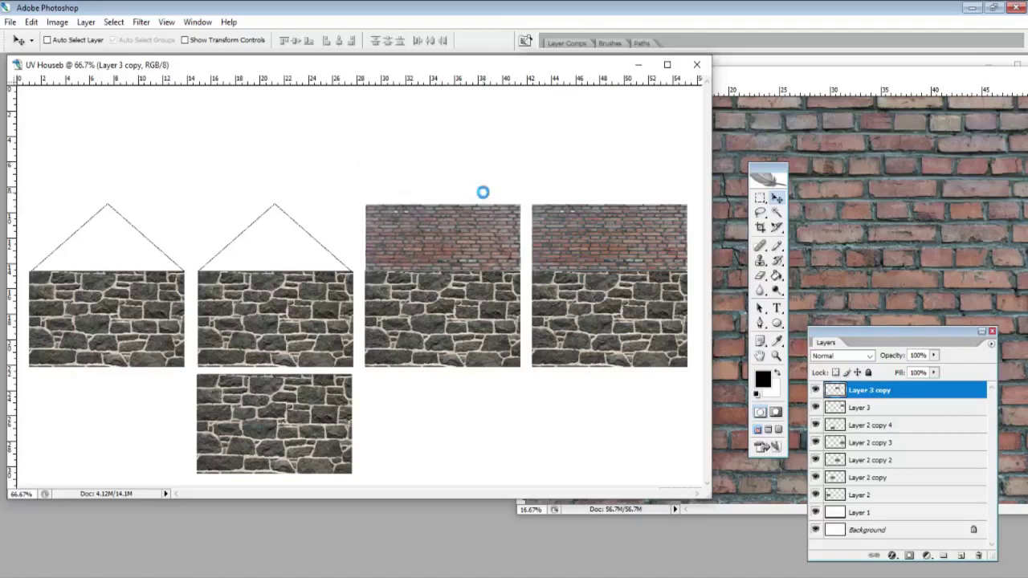
key(Left)
- Duplicate the third gable's brick layer and place the new copy over the second house's gable
right_click(894, 399)
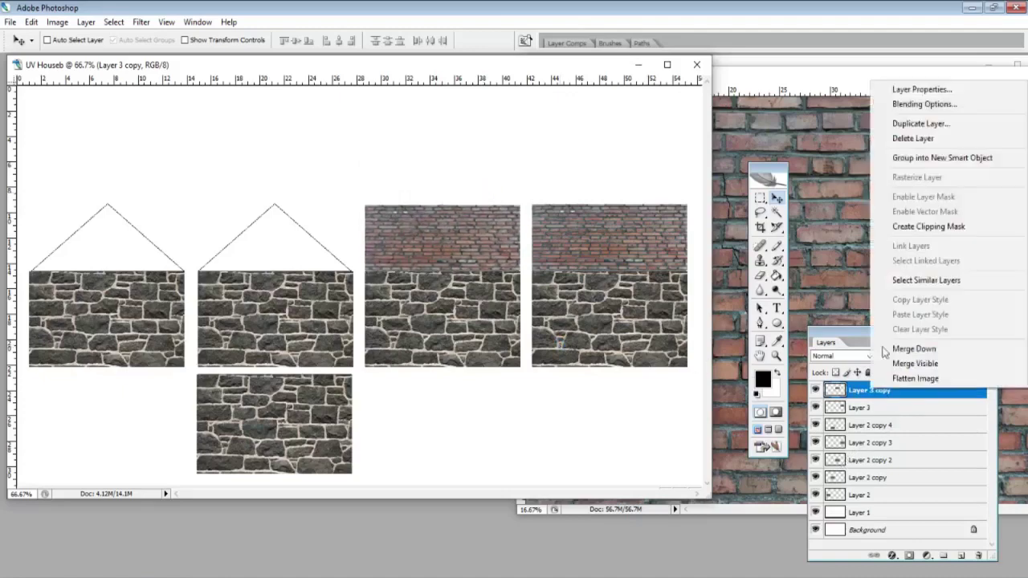
click(892, 127)
click(623, 180)
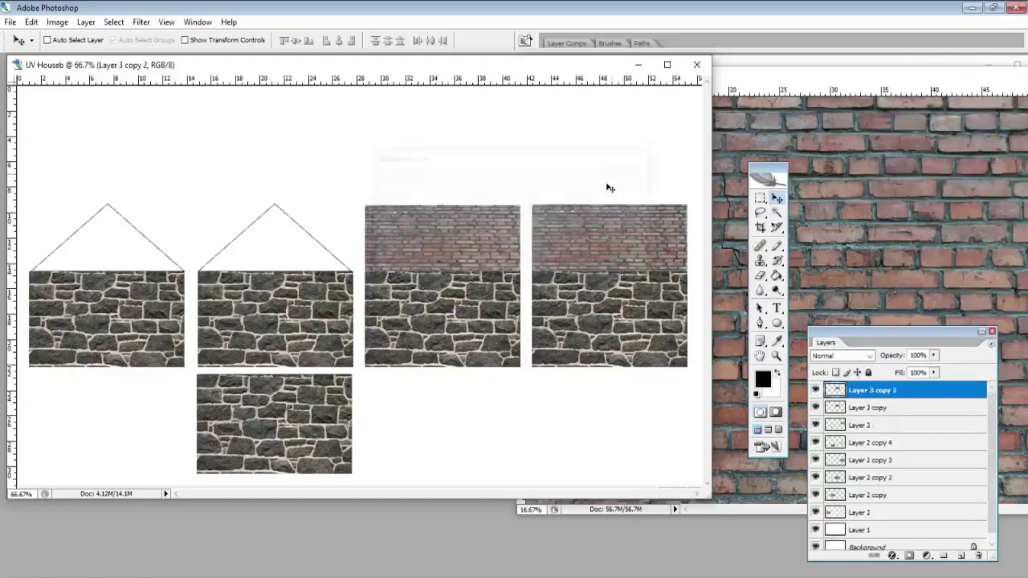
drag(465, 238, 326, 237)
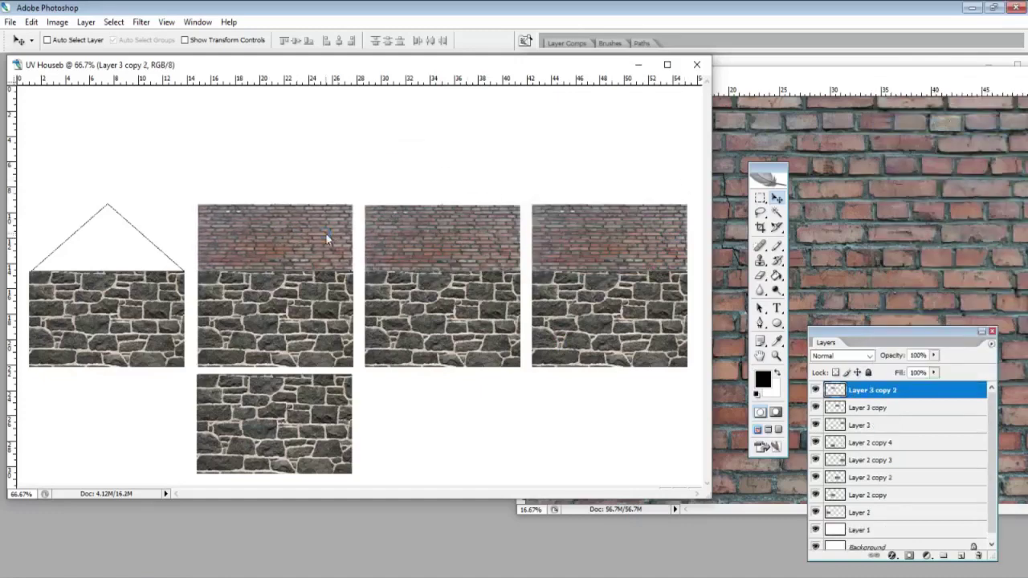
key(Right)
key(Right)
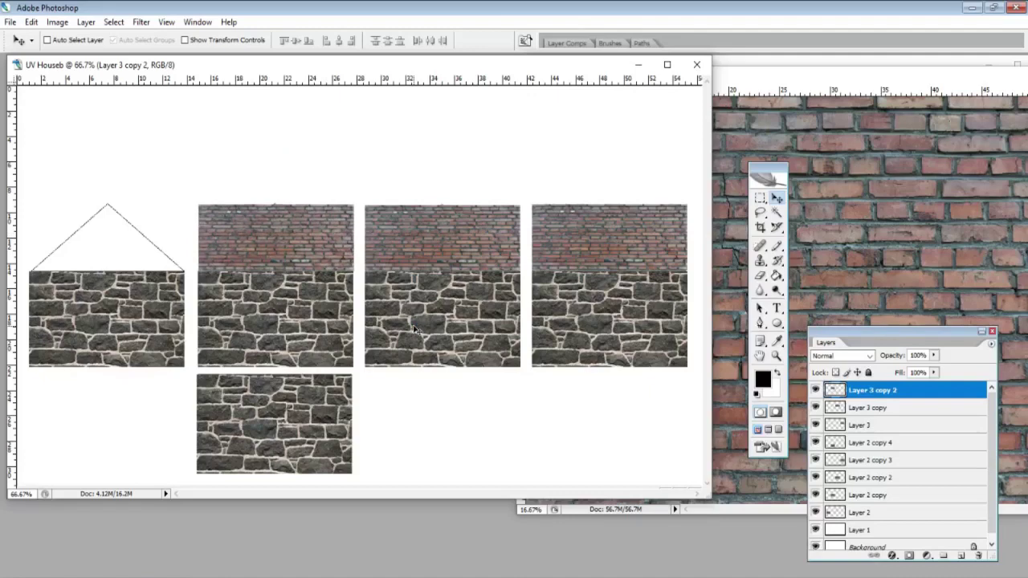
- Nudge the second gable's brick copy vertically until its upper edge covers the roof peak
key(Up)
key(Up)
key(Up)
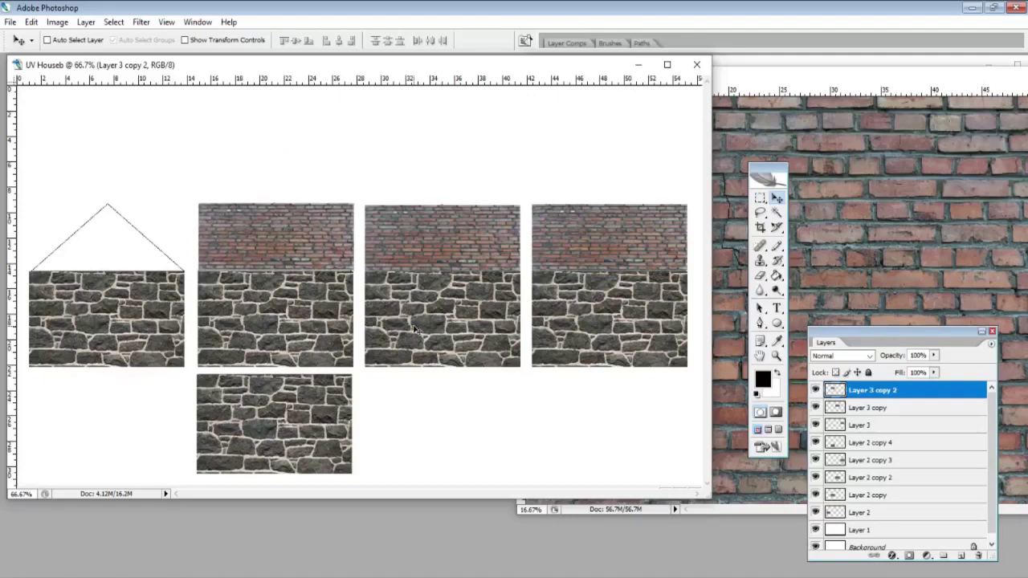
key(Down)
key(Down)
key(Down)
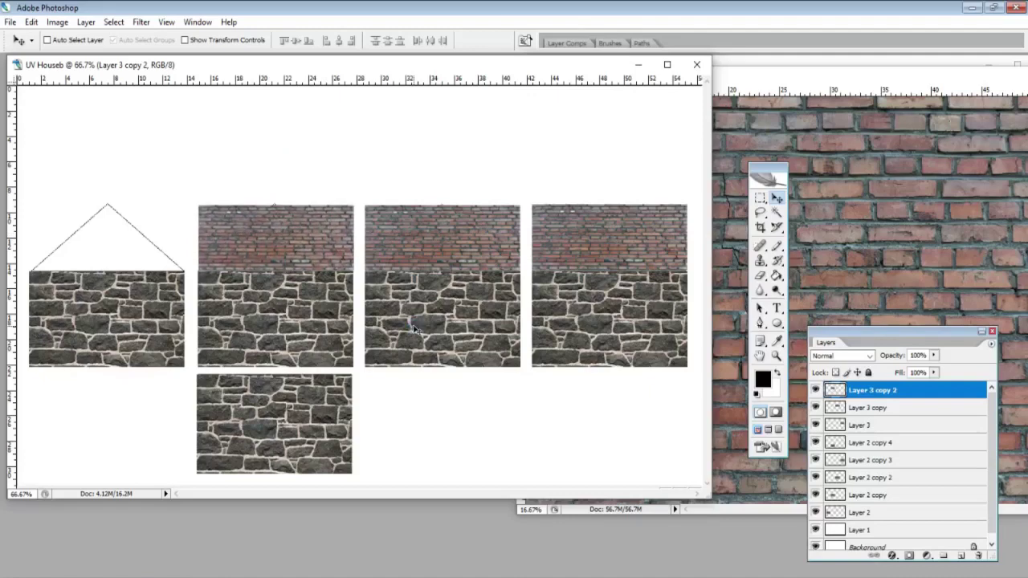
key(Up)
key(Up)
key(Up)
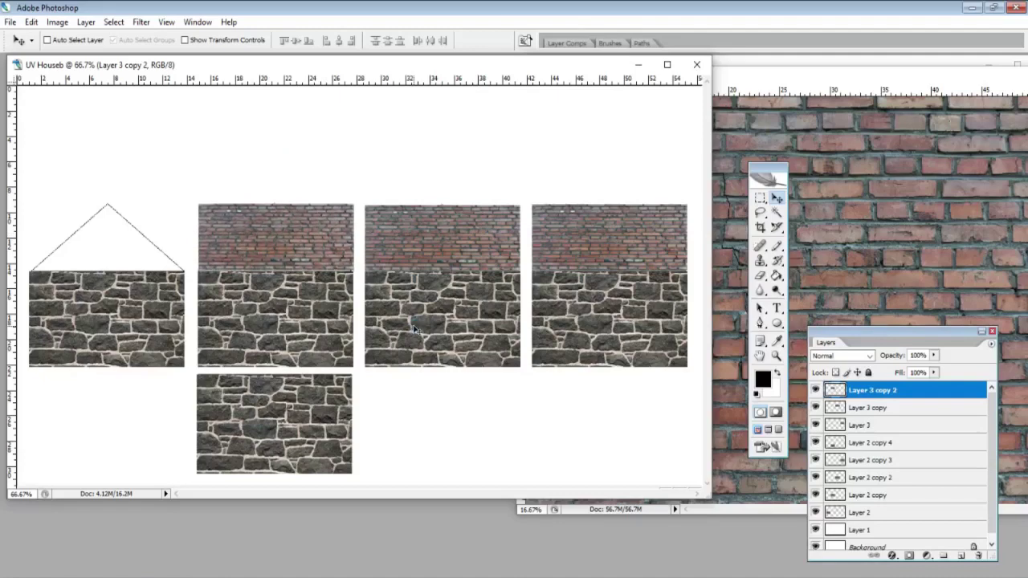
key(Up)
key(Up)
key(Up)
- Stretch the lower edge of the second gable's brick copy down to meet the stone wall
click(32, 22)
mouse_move(193, 250)
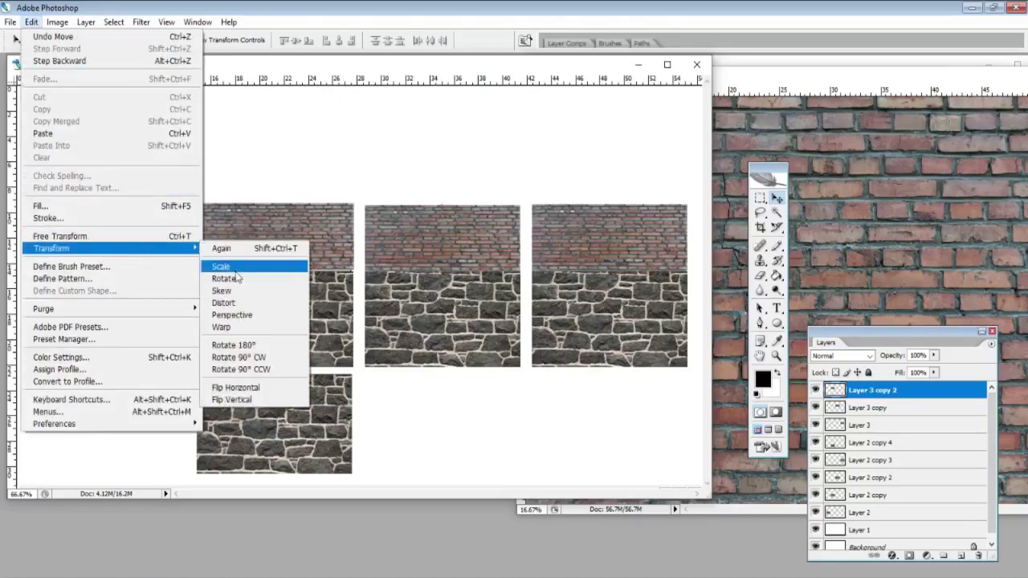
click(290, 265)
drag(275, 269, 276, 270)
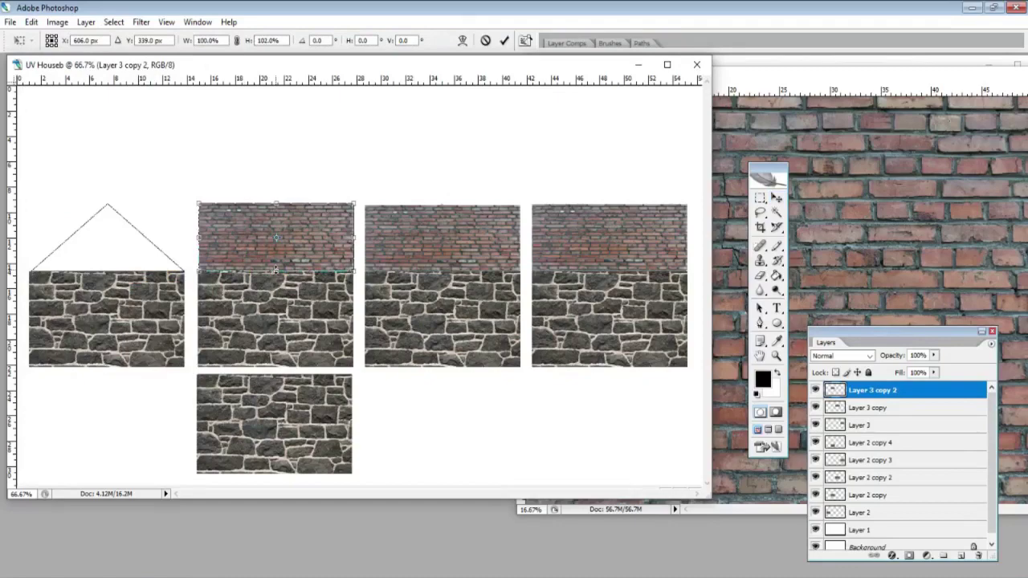
drag(275, 270, 276, 268)
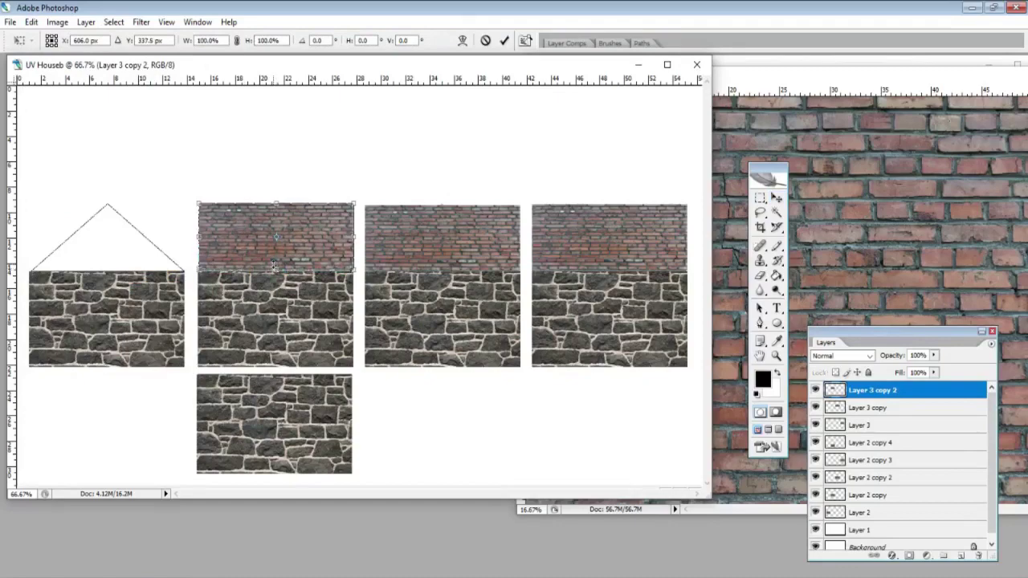
key(ctrl+plus)
key(ctrl+plus)
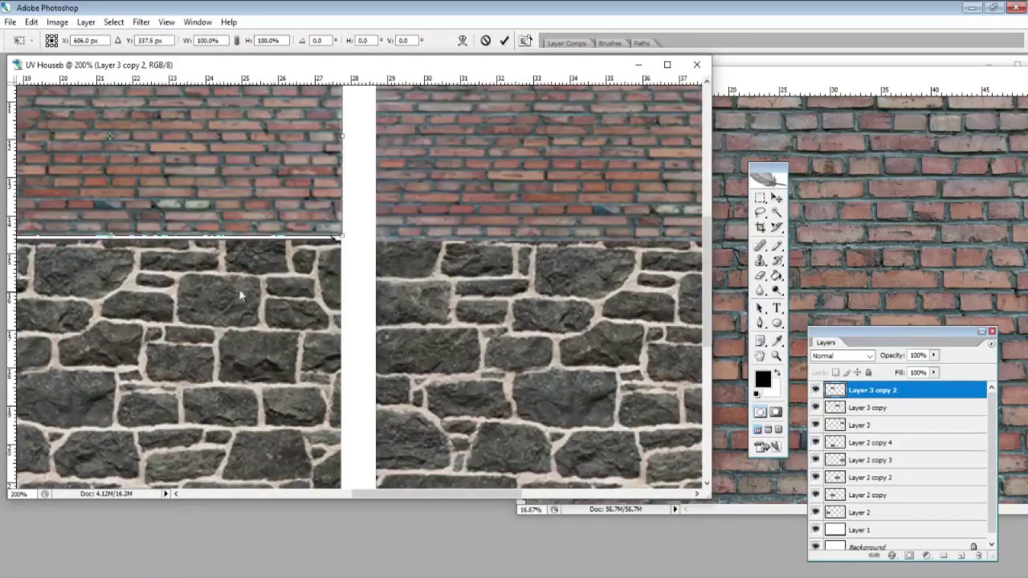
drag(110, 236, 112, 238)
key(Return)
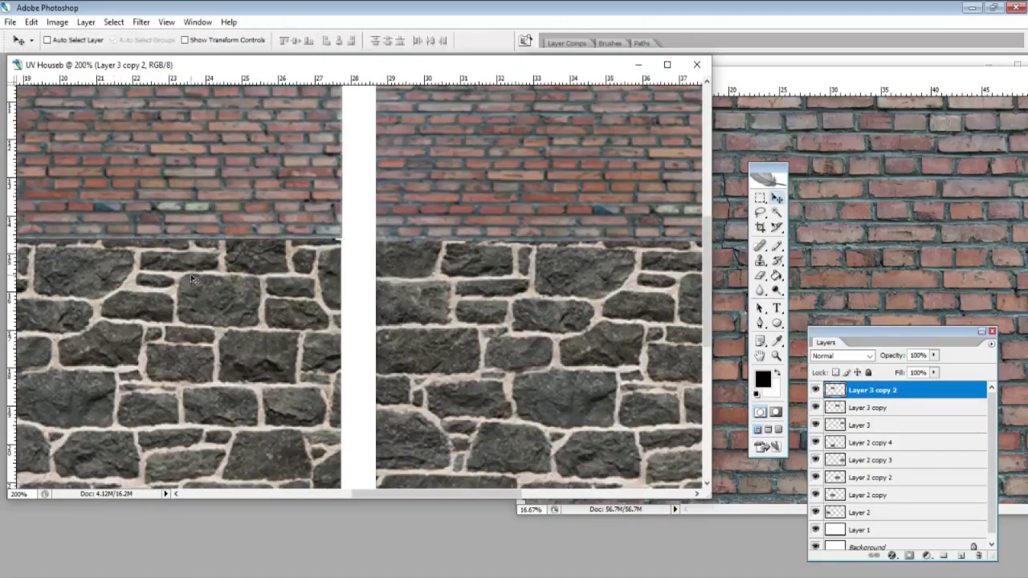
- Stretch the upper edge of the third gable's brick layer slightly upward to cover the roof peak
key(ctrl+minus)
key(ctrl+minus)
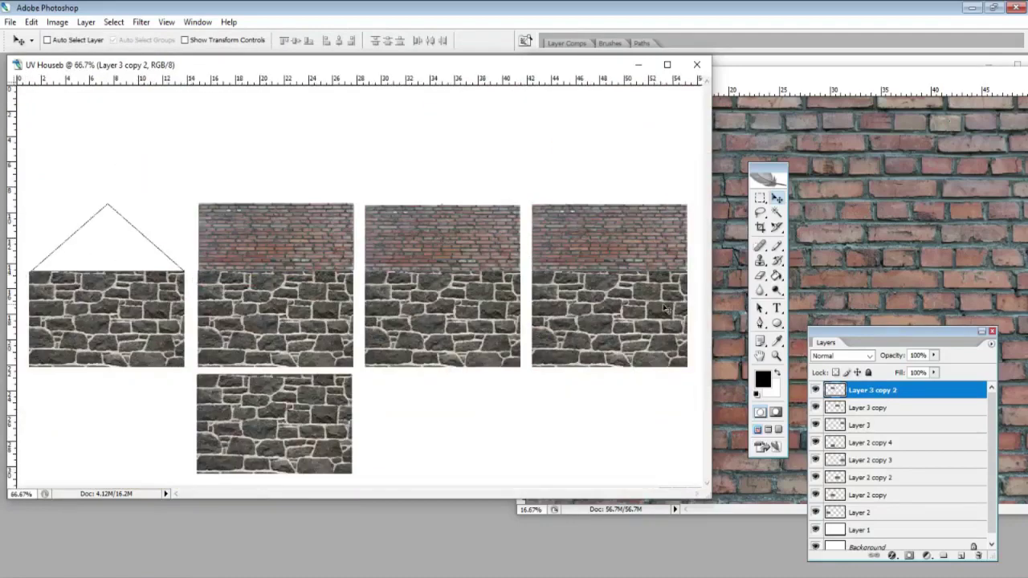
click(898, 408)
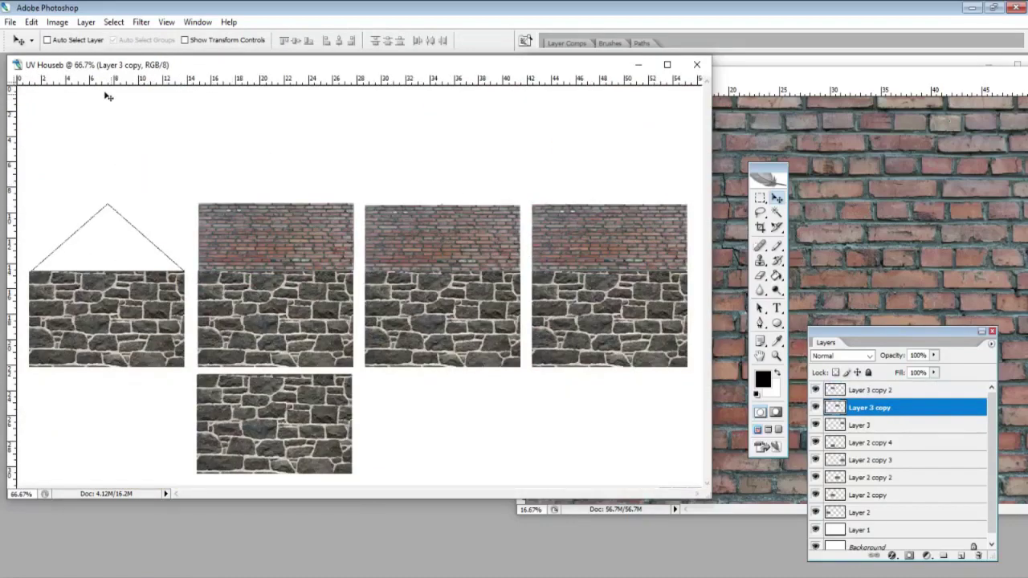
click(31, 22)
mouse_move(80, 248)
click(220, 265)
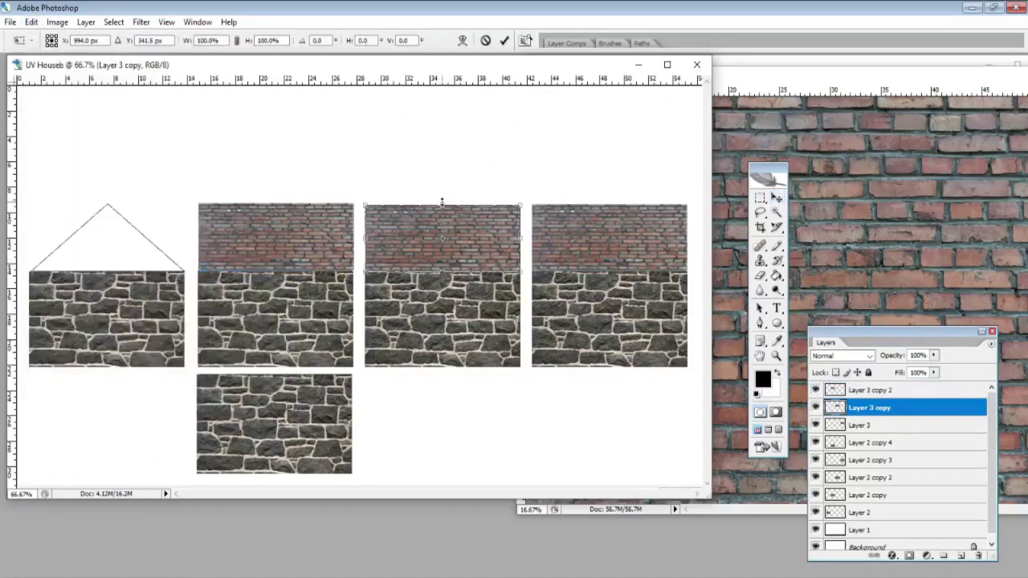
drag(442, 200, 441, 199)
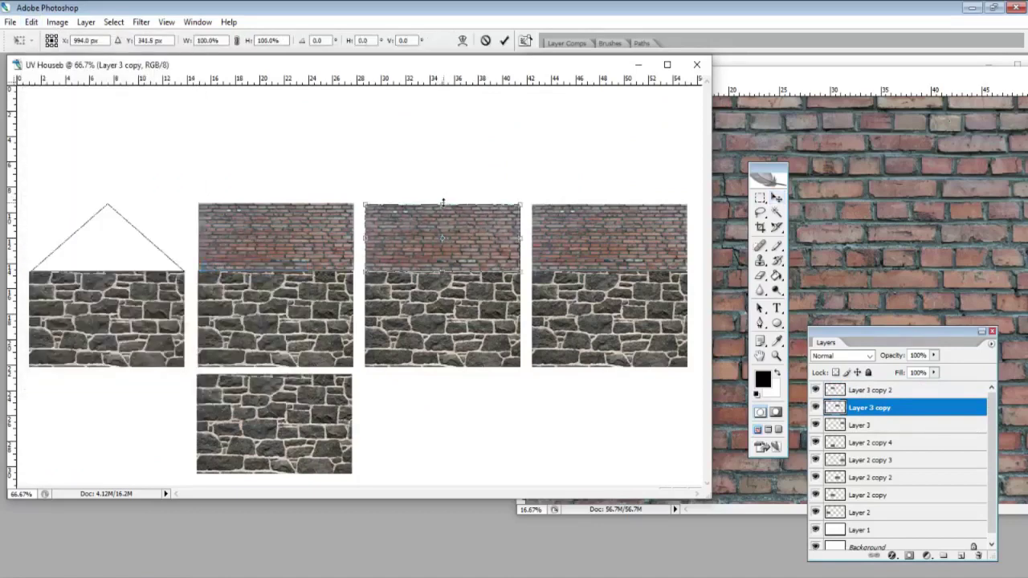
key(Return)
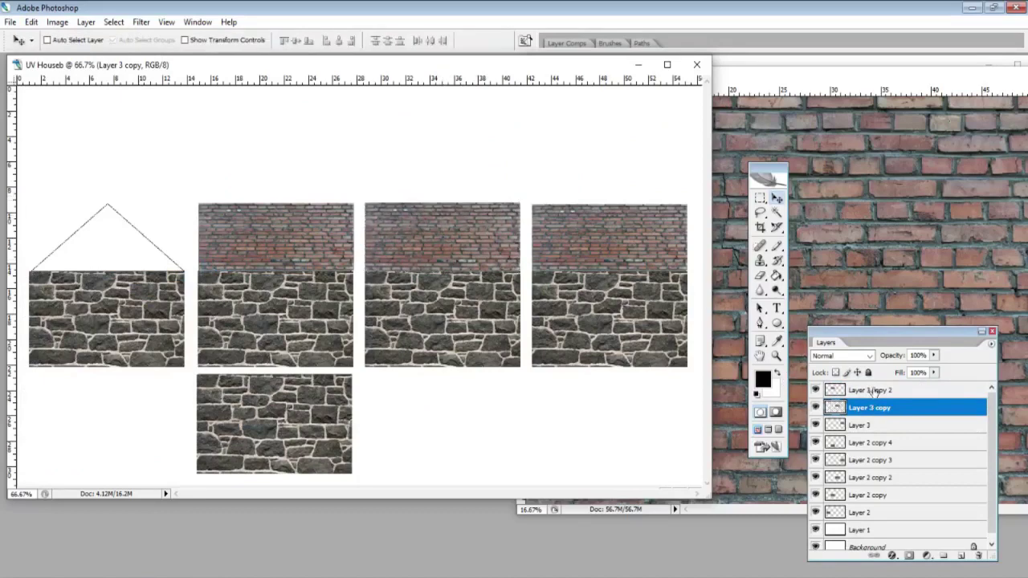
- Scale the fourth gable's brick layer slightly taller by raising its upper edge over the roof peak
click(876, 391)
click(867, 425)
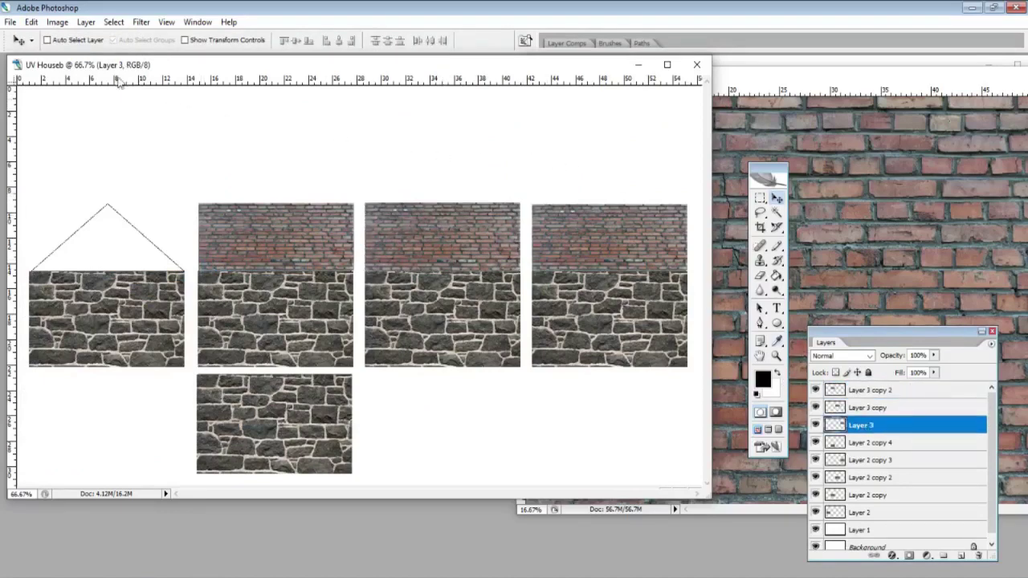
click(31, 21)
mouse_move(88, 248)
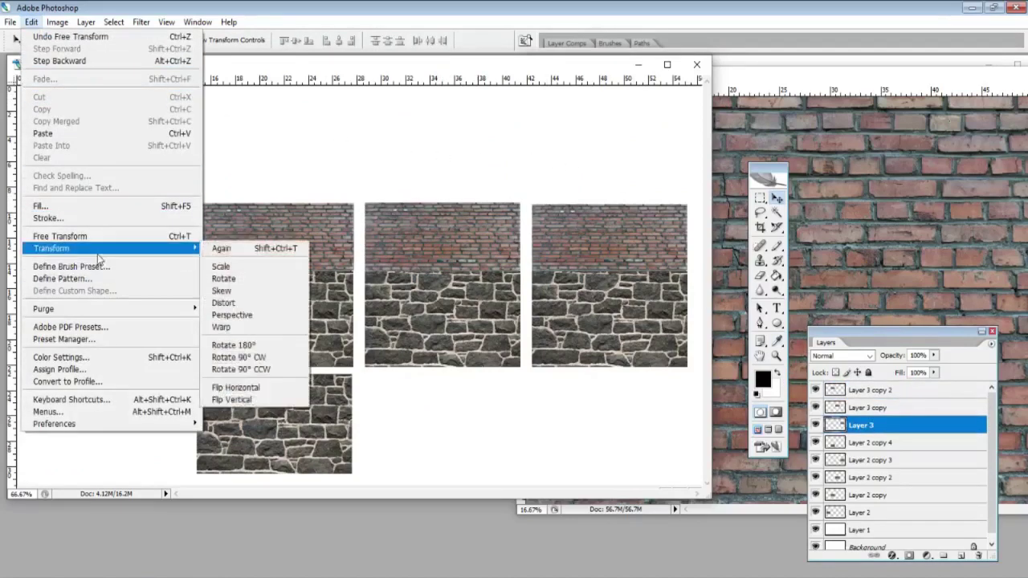
click(249, 273)
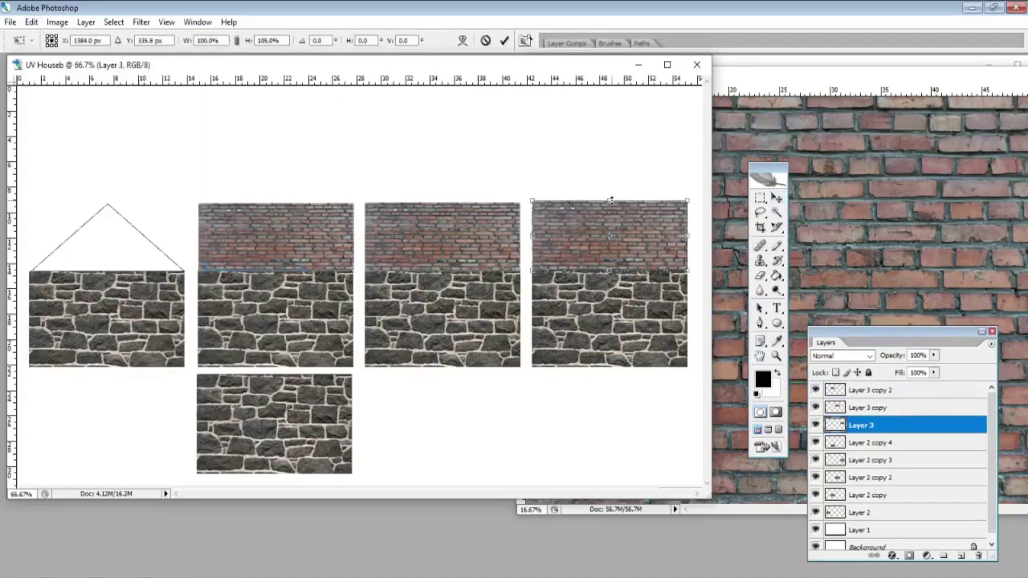
key(Return)
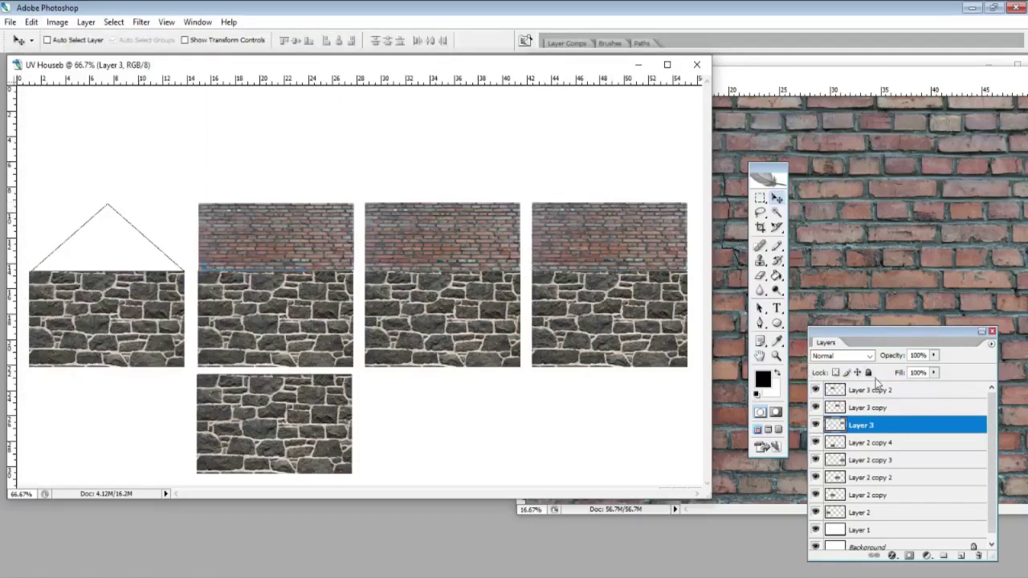
- Duplicate the second gable's brick layer and place the copy over the first house's empty gable
click(897, 392)
right_click(897, 391)
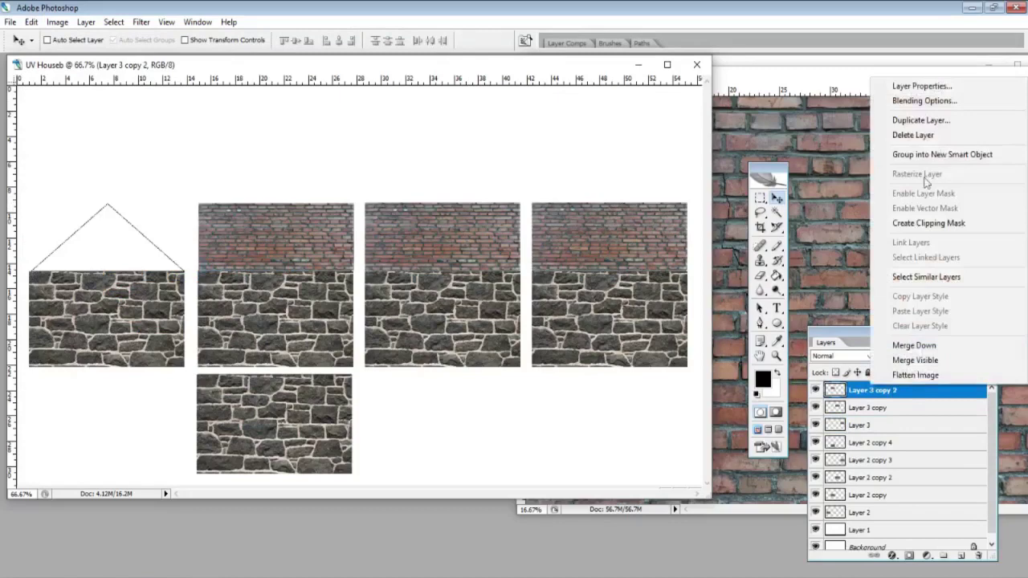
click(920, 119)
click(615, 178)
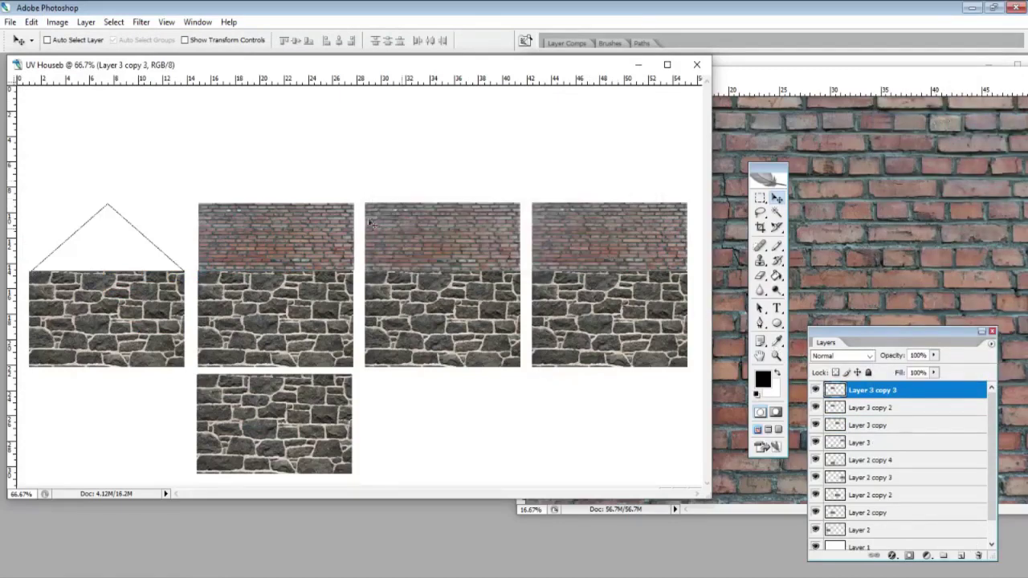
drag(372, 224, 98, 227)
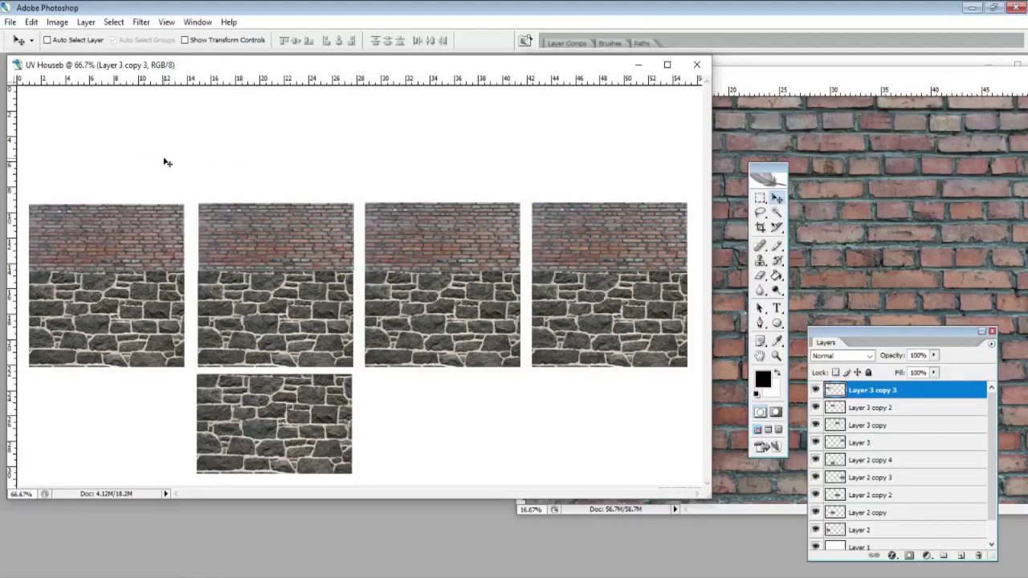
- Nudge the first gable's brick copy into alignment with the stone wall's sides and upper edge
key(ctrl+plus)
key(ctrl+plus)
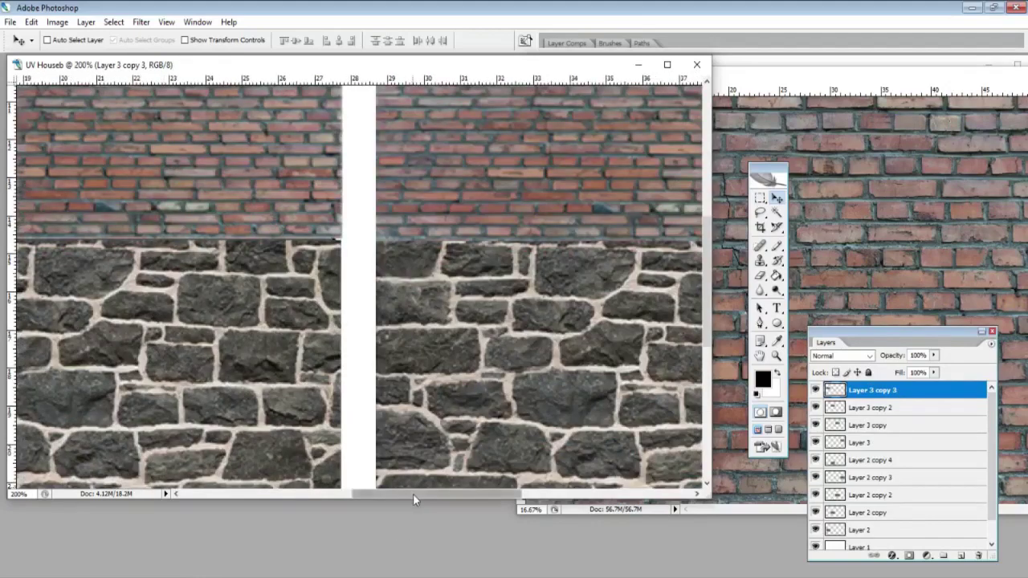
drag(412, 493, 243, 493)
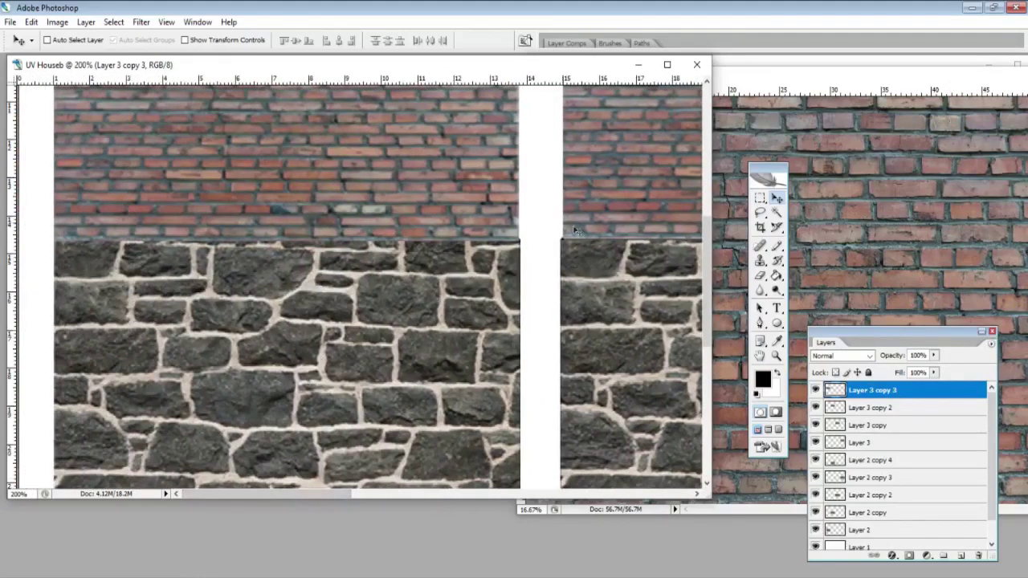
drag(704, 247, 709, 203)
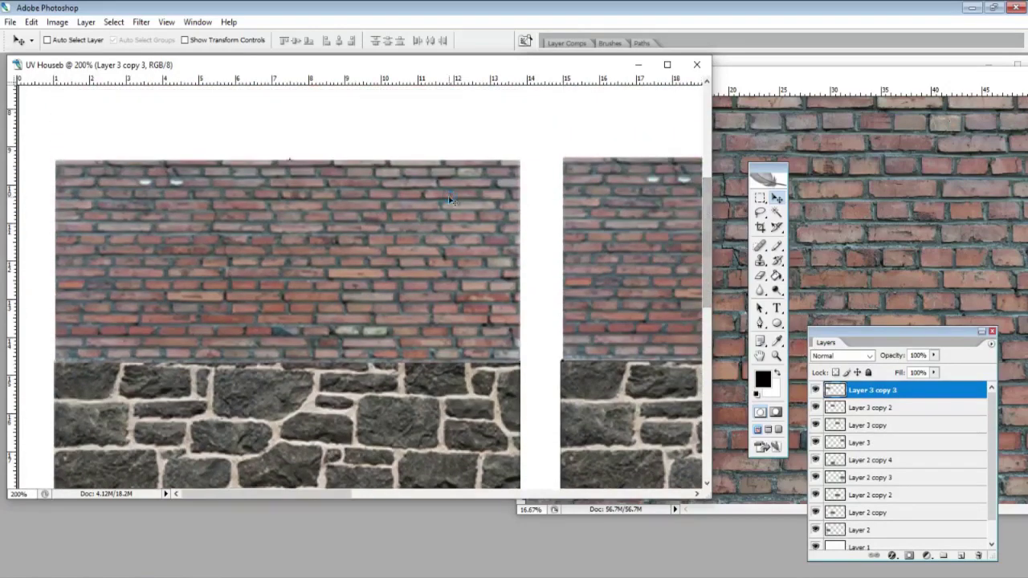
key(Left)
key(Down)
key(Down)
key(Left)
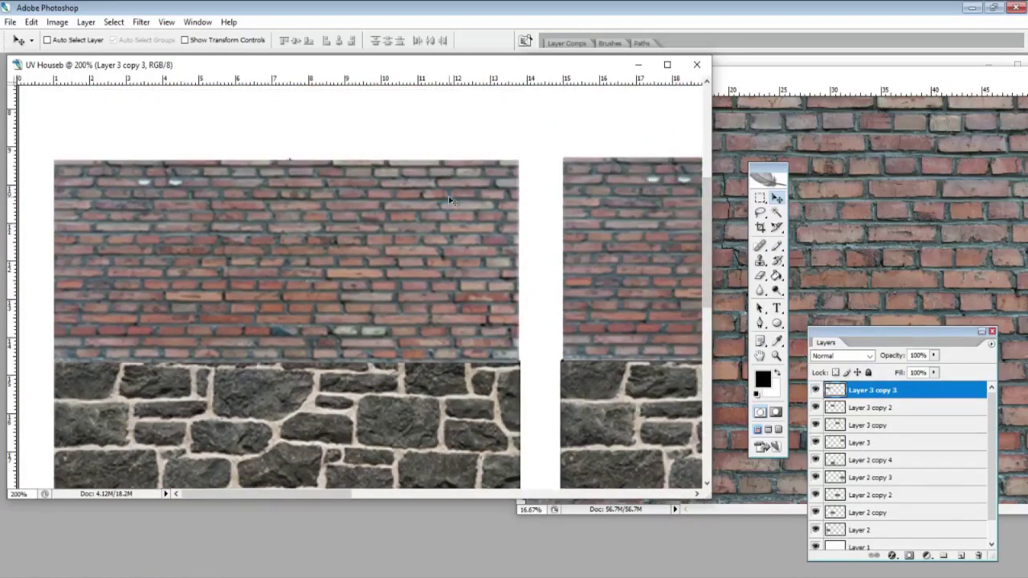
key(Left)
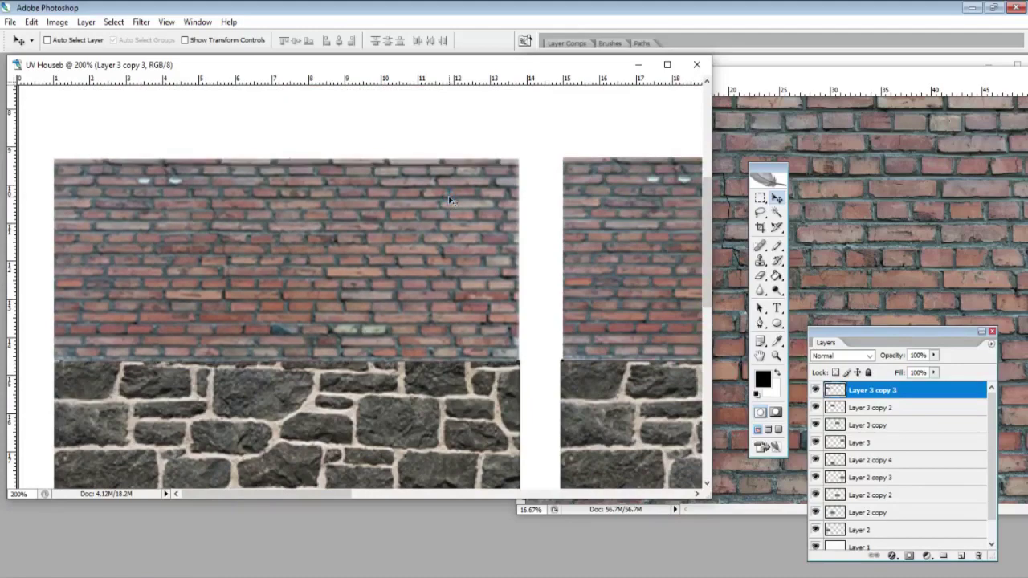
- Scale the first gable's brick copy to about 101% height, raising its upper edge over the roof peak
click(31, 22)
mouse_move(73, 250)
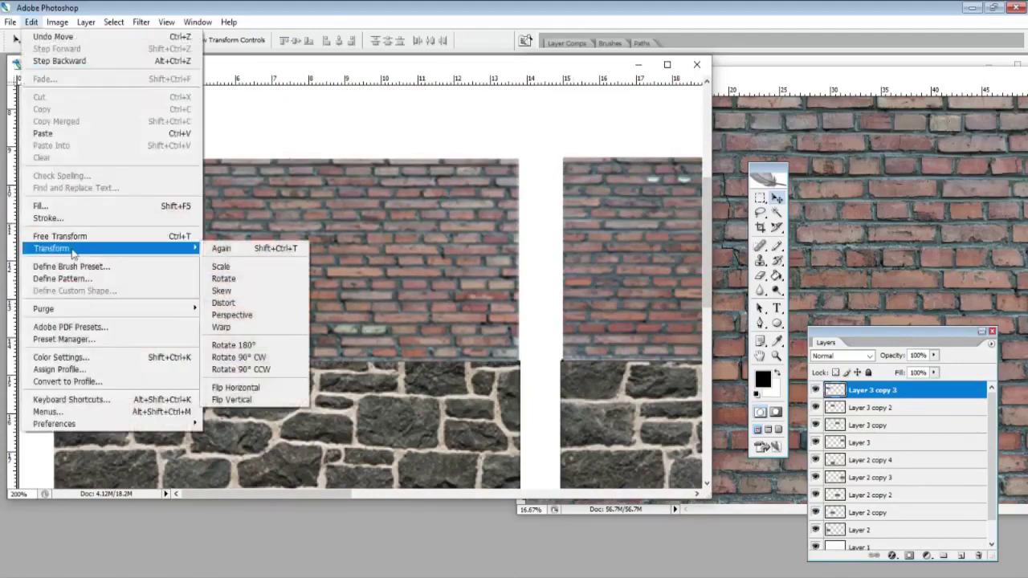
click(250, 268)
drag(288, 159, 287, 156)
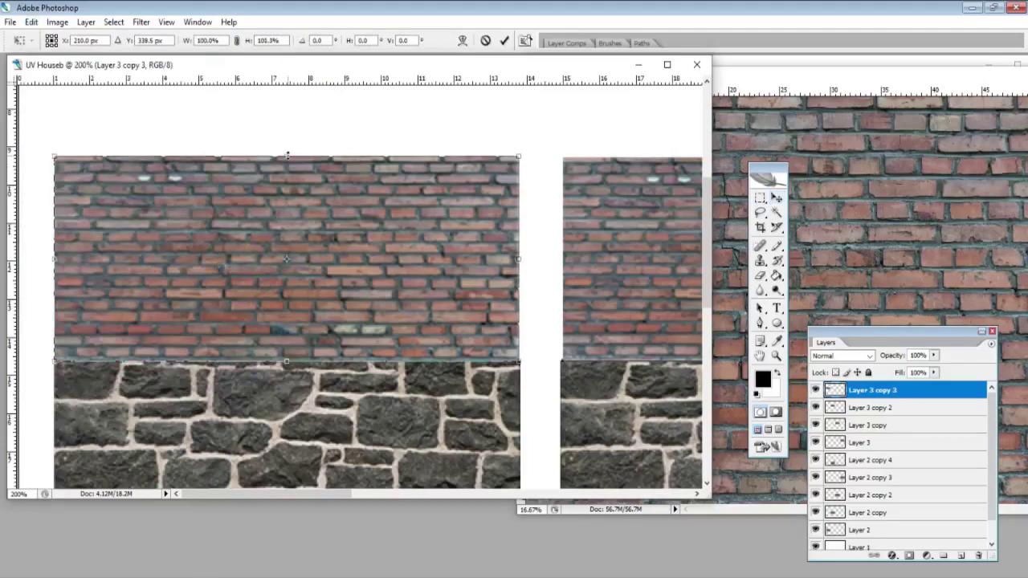
key(Return)
- Save a copy of the finished texture in the Textures folder as UV Houseb bmp.bmp, using Windows format and 24-bit depth
key(ctrl+minus)
key(ctrl+minus)
key(ctrl+minus)
key(ctrl+minus)
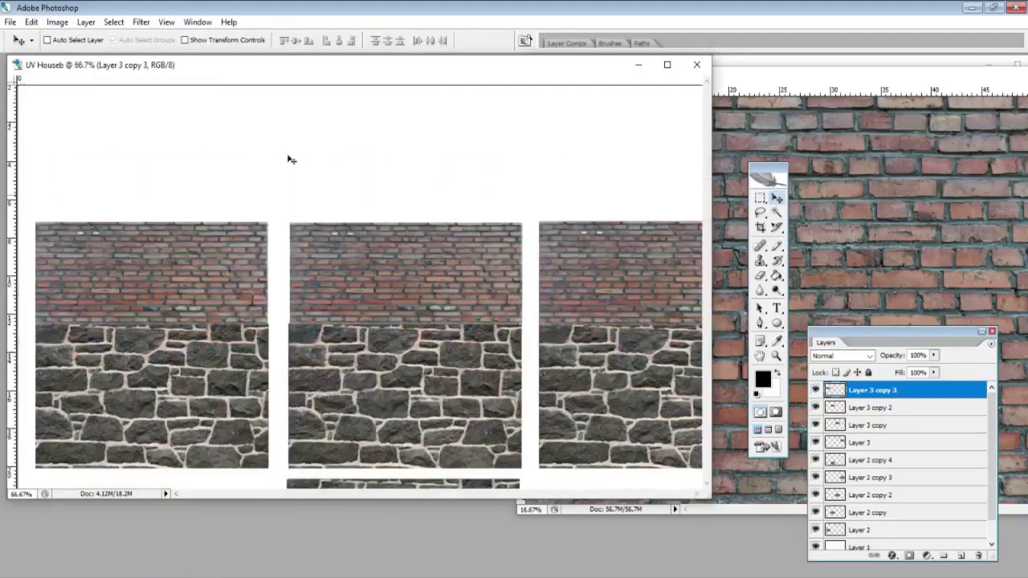
key(ctrl+plus)
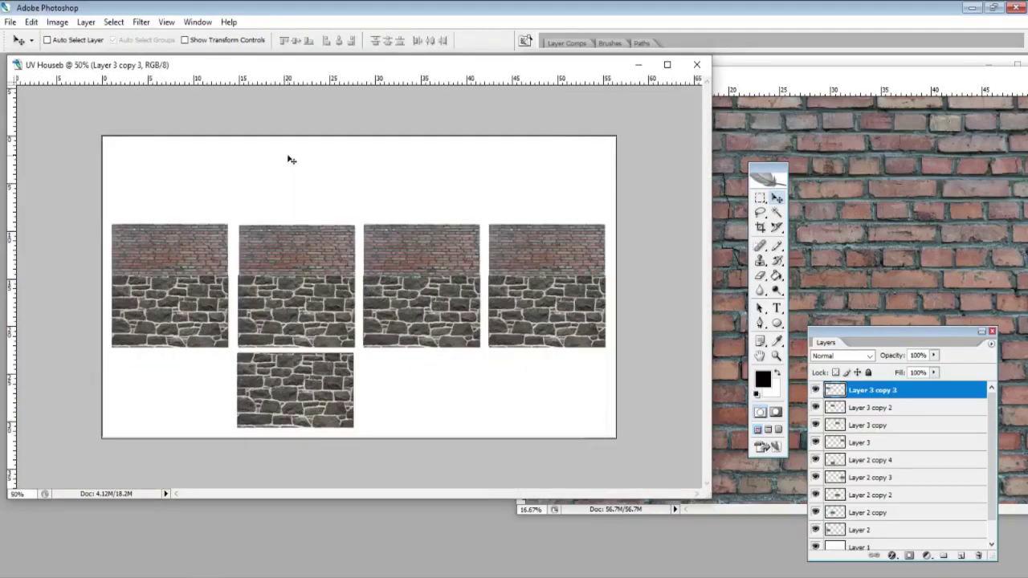
click(10, 21)
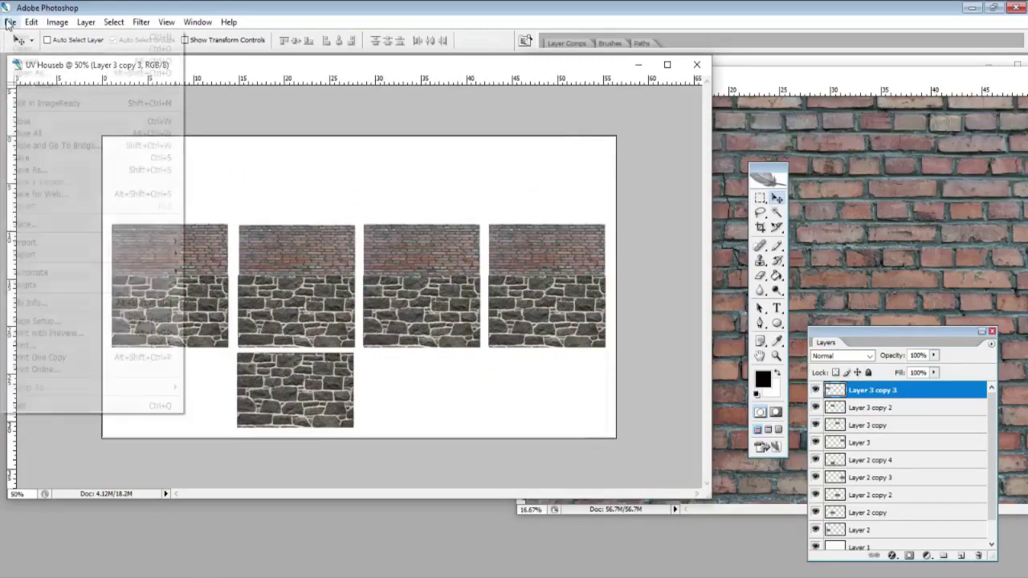
click(56, 170)
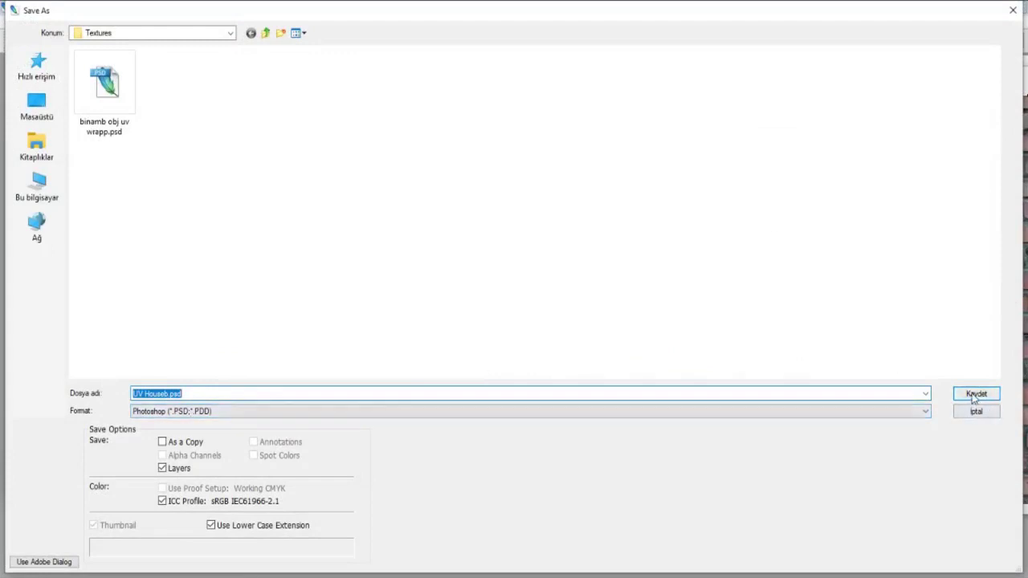
click(183, 411)
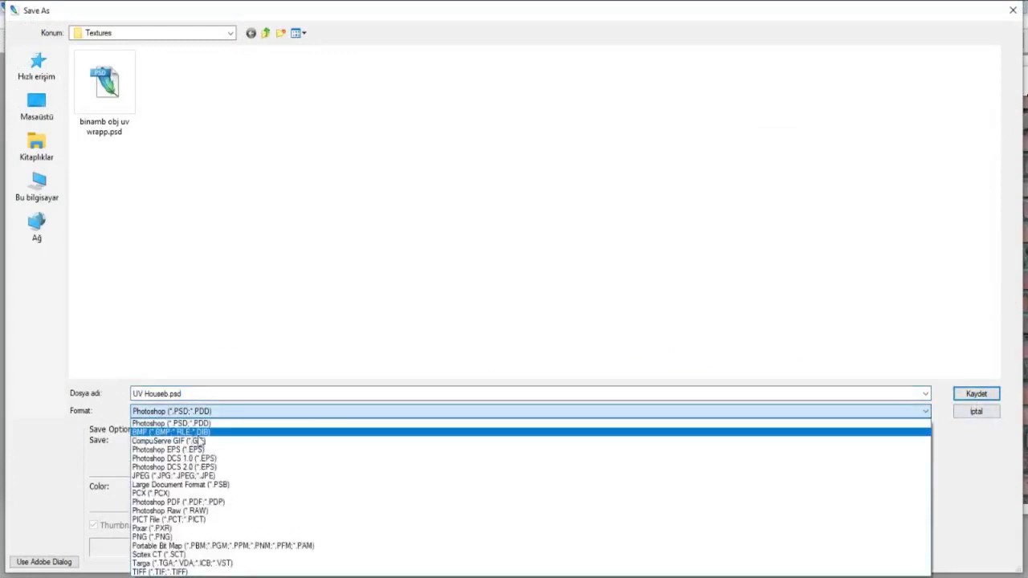
click(198, 432)
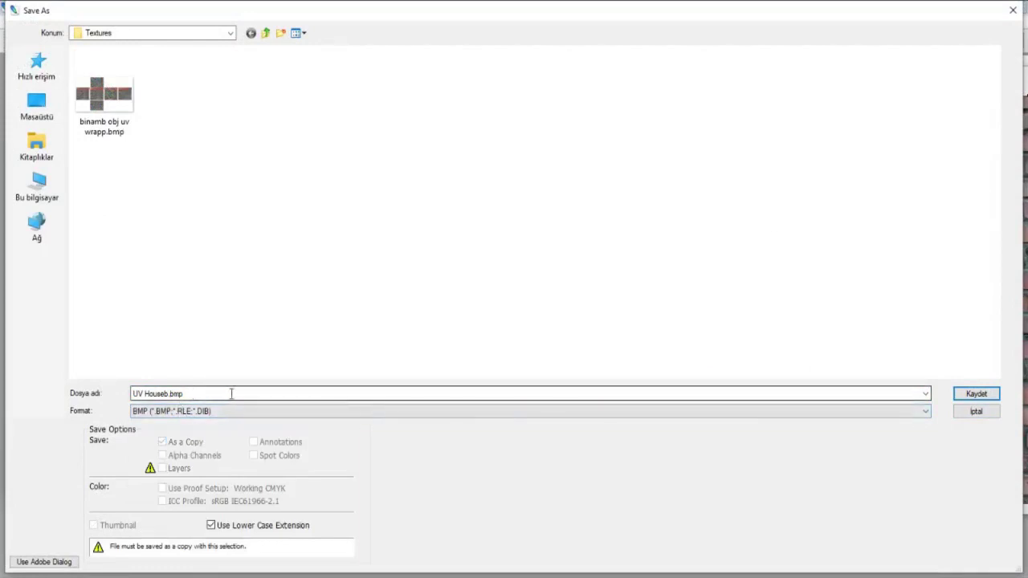
click(193, 394)
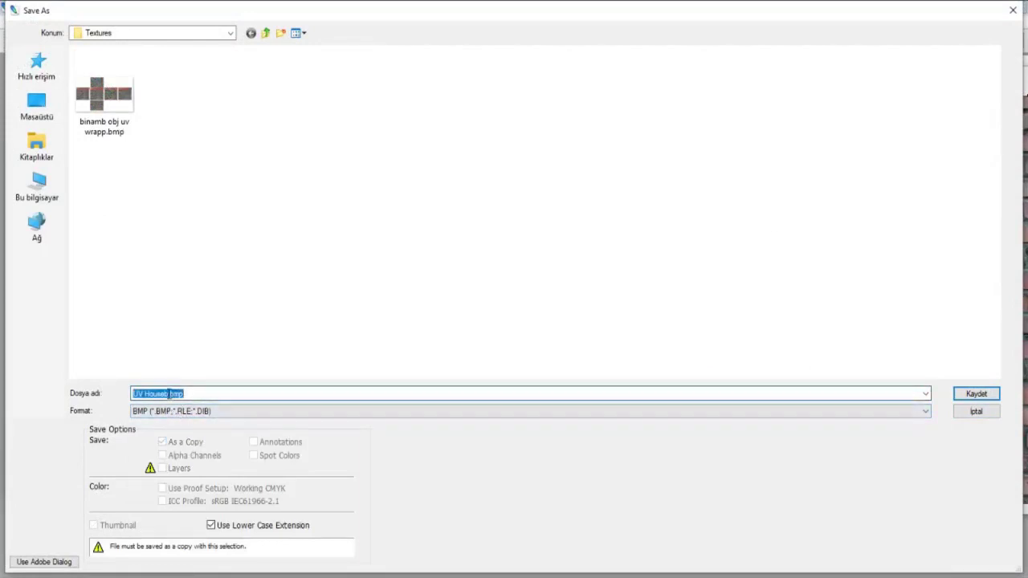
click(198, 395)
text(bmp)
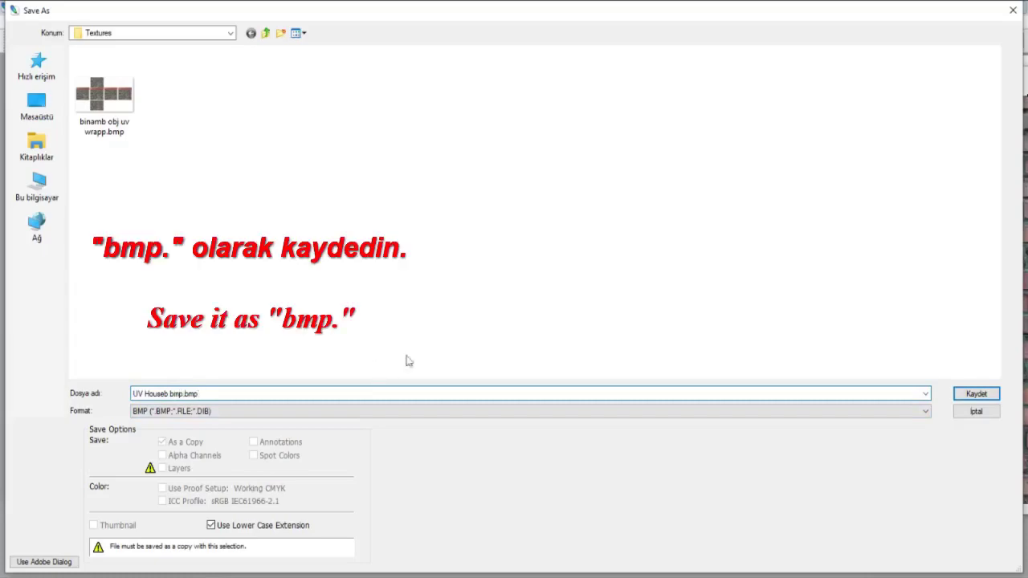
click(972, 399)
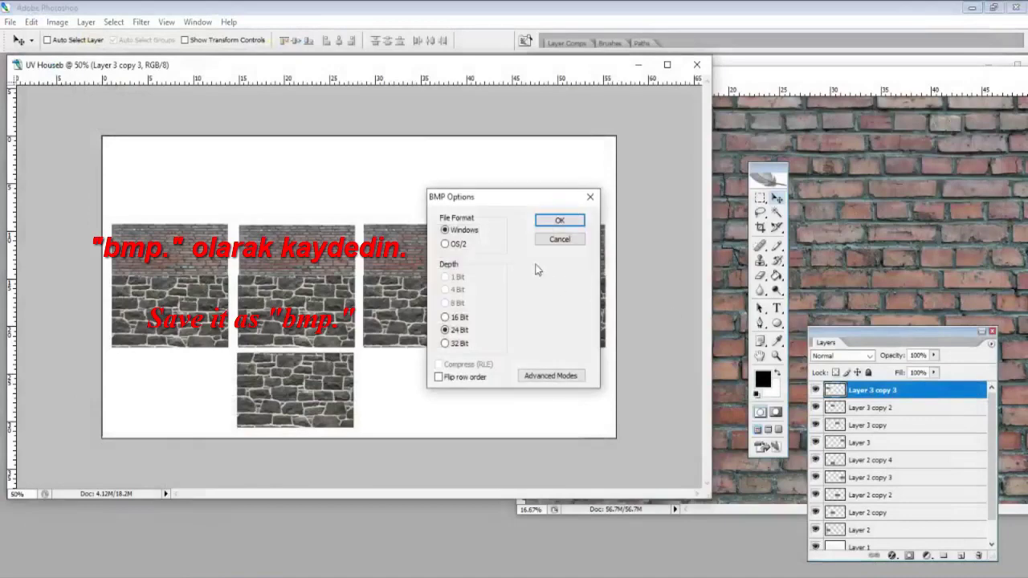
click(566, 222)
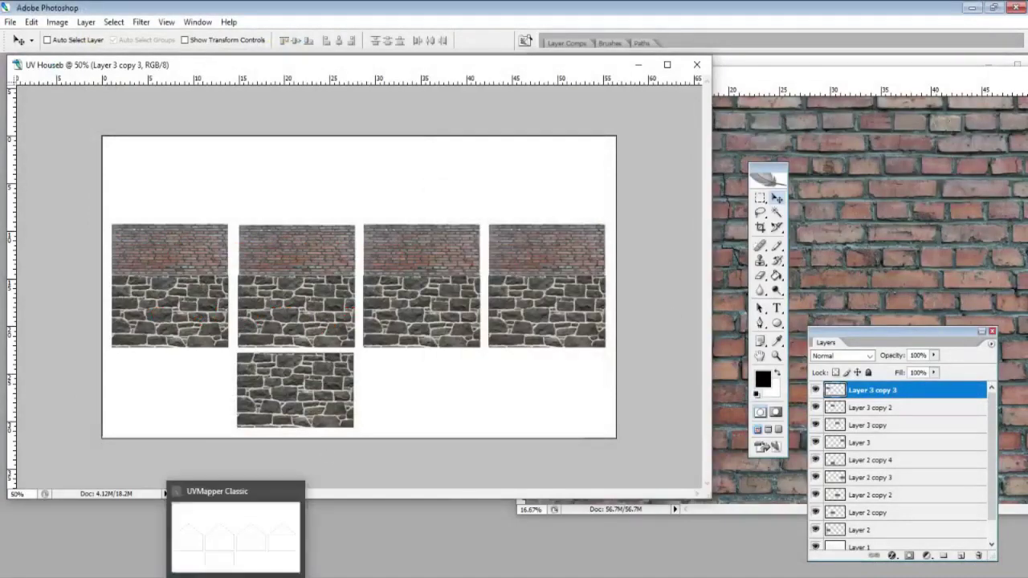
- Switch to UVMapper Classic and save the mapped model as housebb.obj in the animv100 folder, keeping the default OBJ export options
click(235, 575)
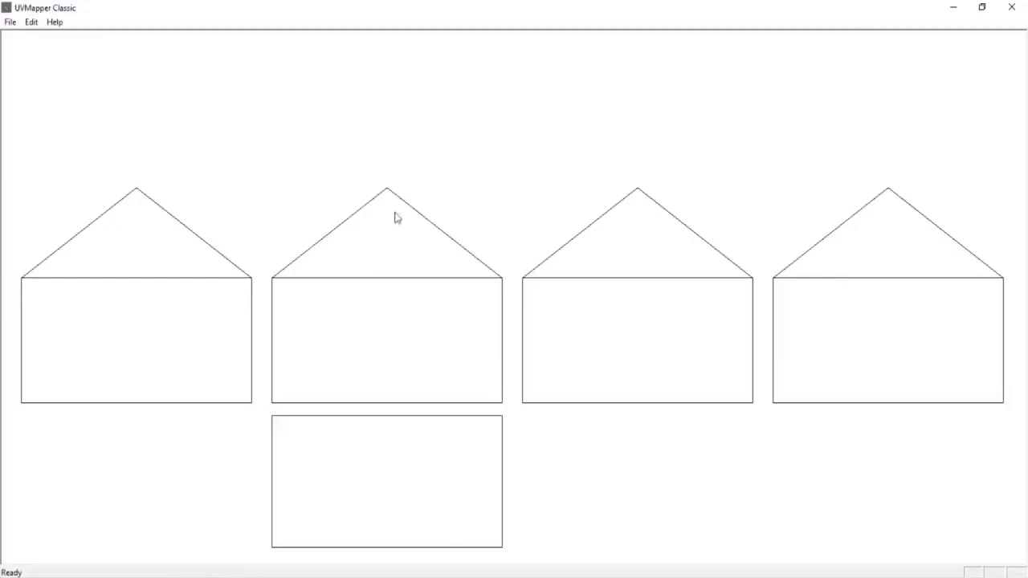
click(10, 21)
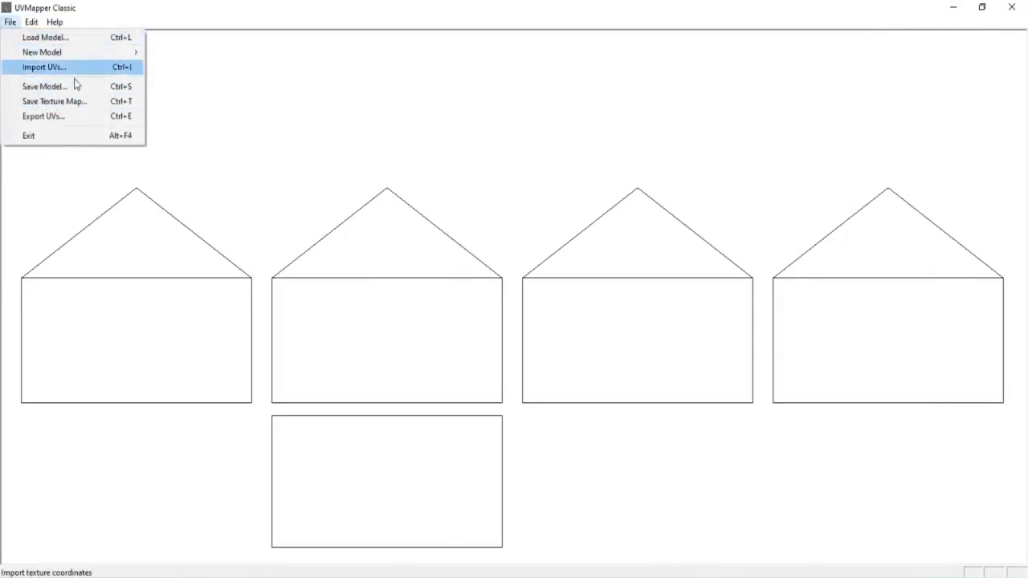
click(74, 86)
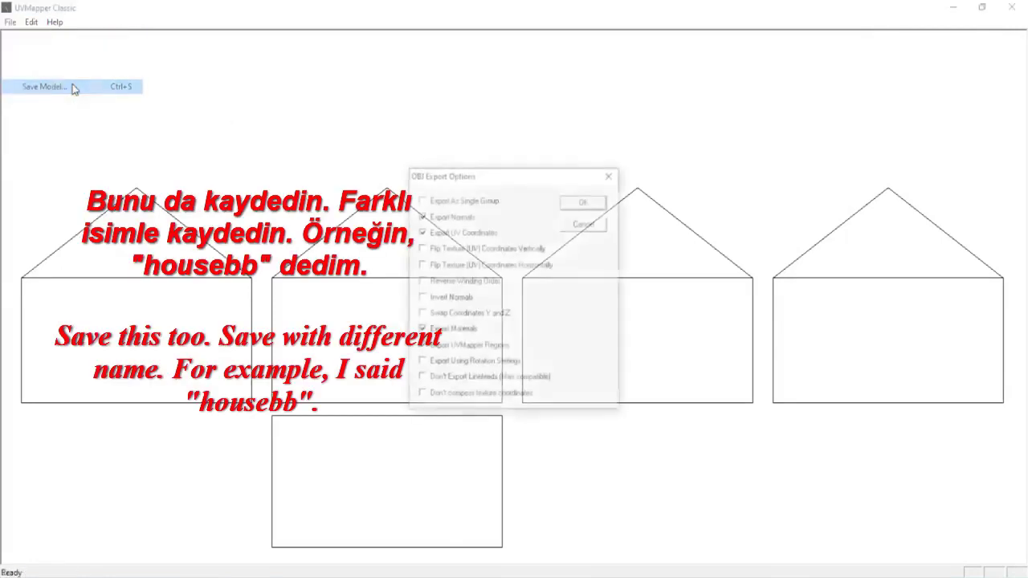
click(586, 202)
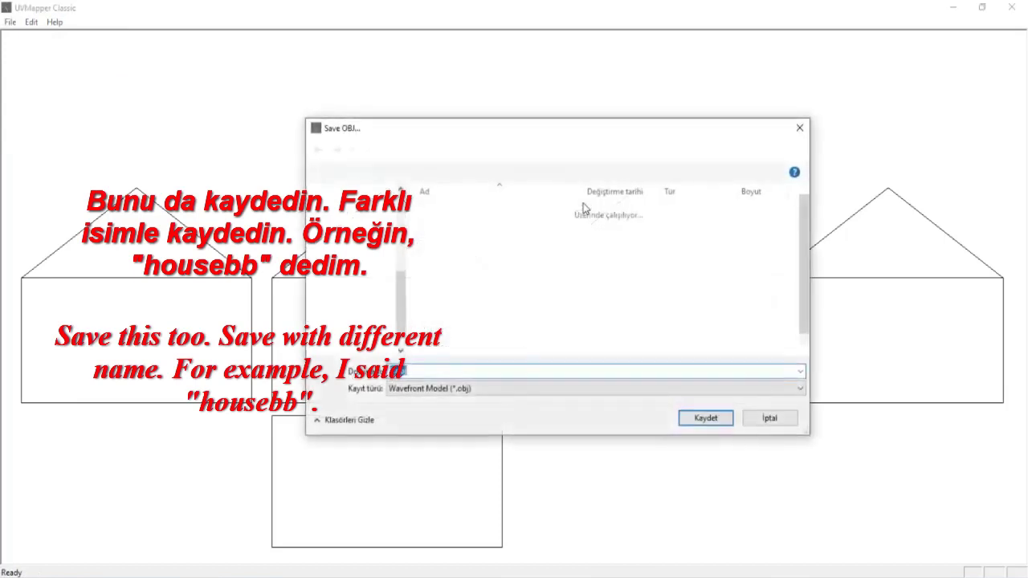
click(432, 372)
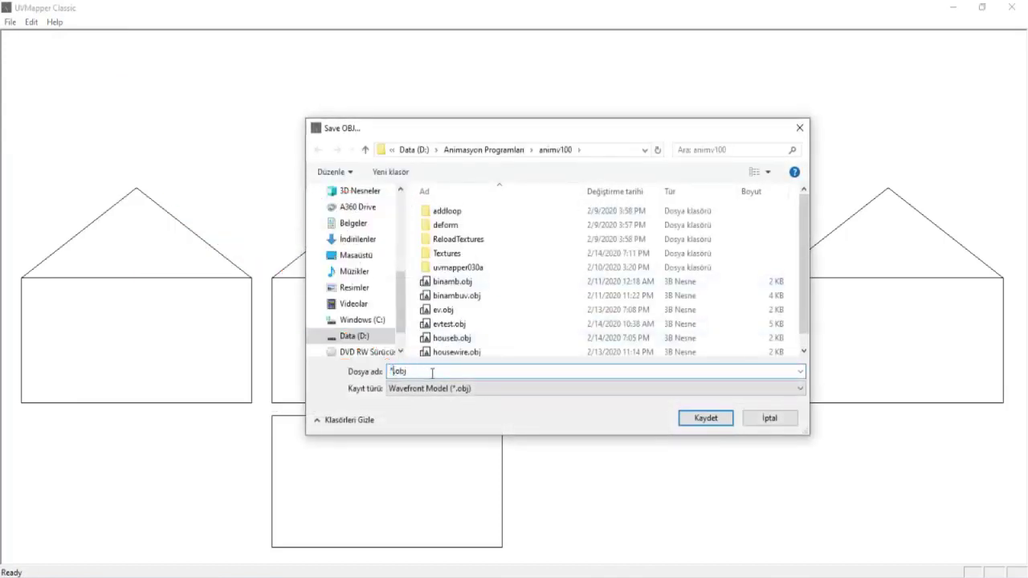
text(housebbb)
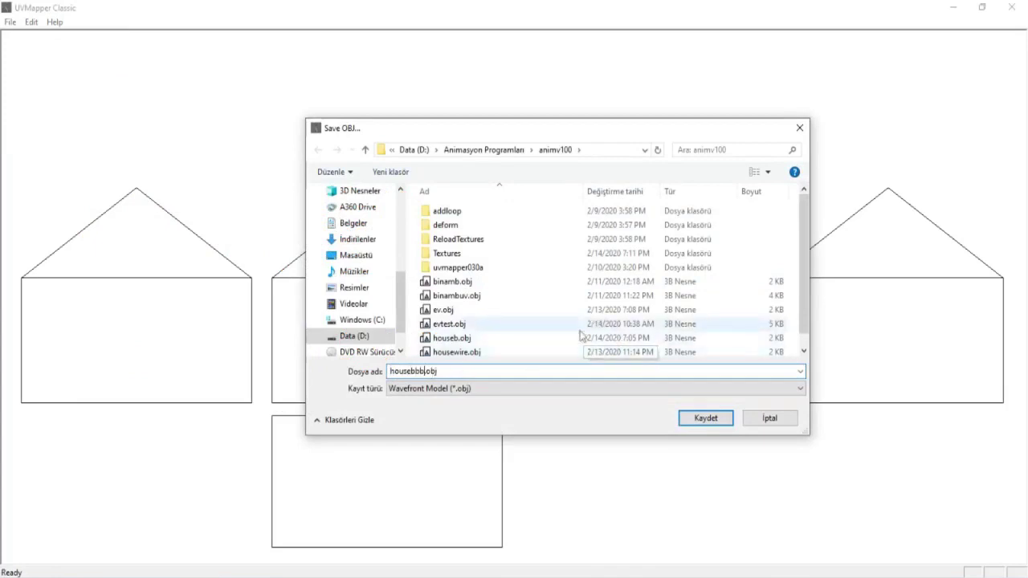
key(BackSpace)
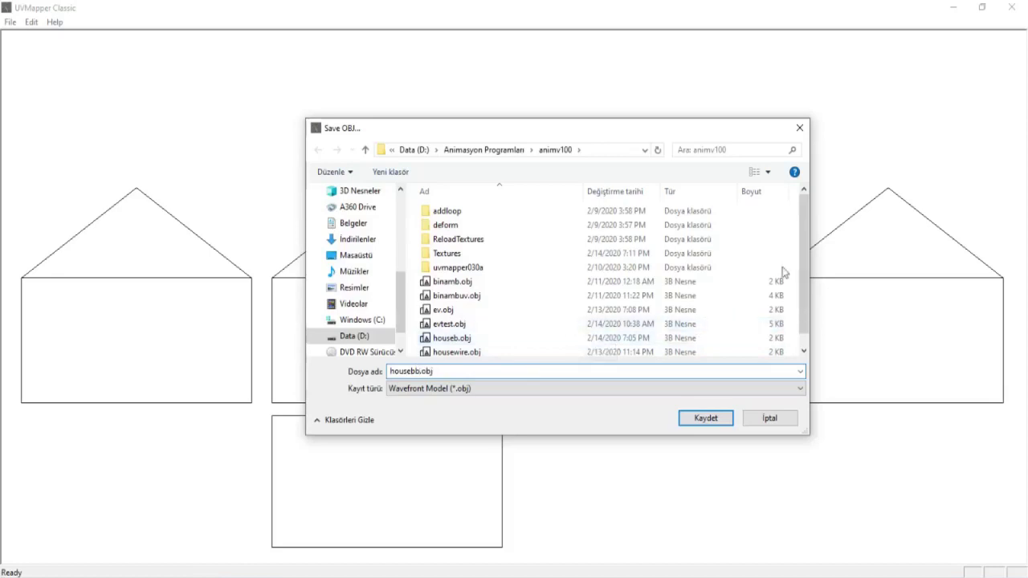
drag(805, 247, 805, 256)
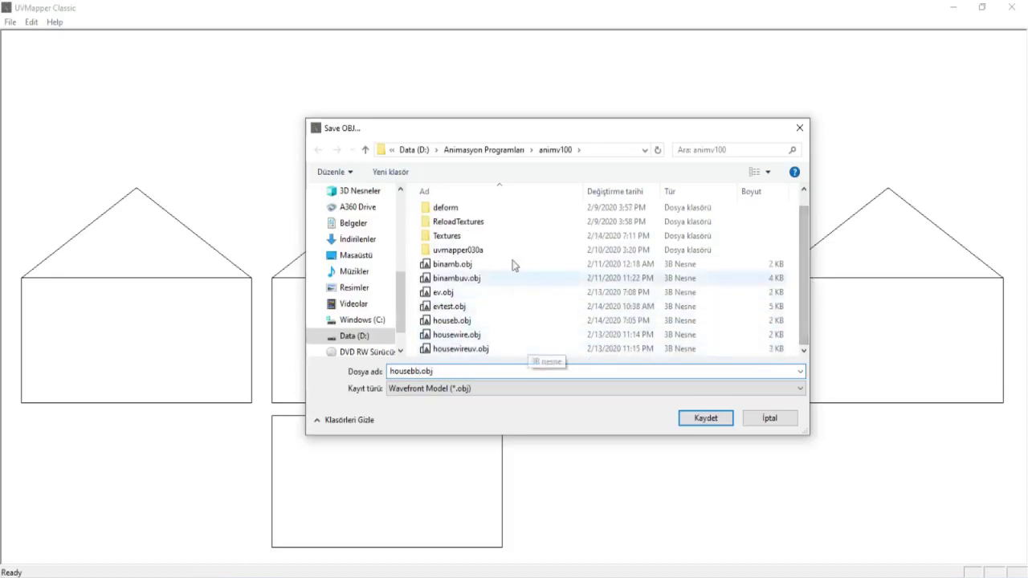
click(706, 419)
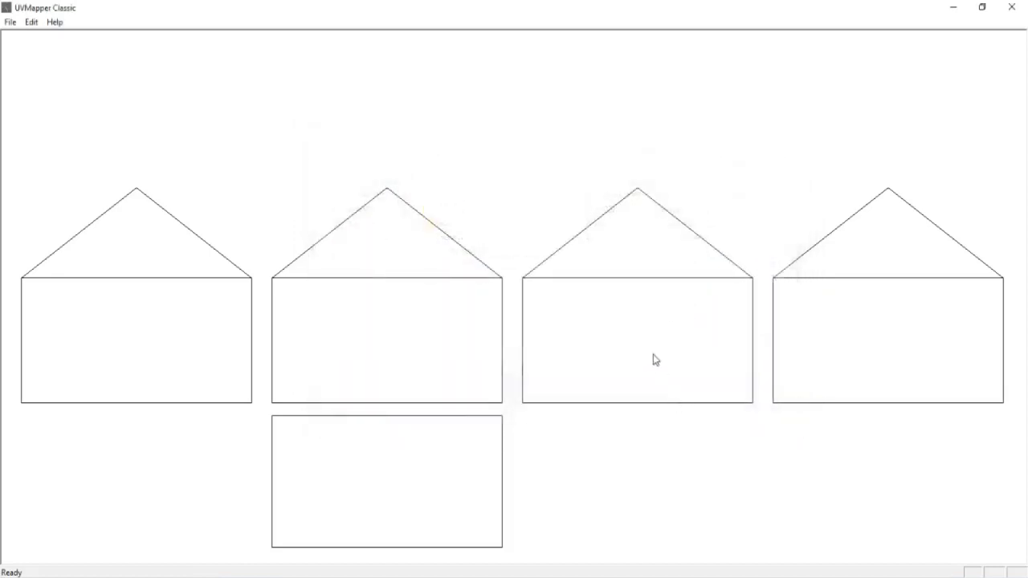
- Switch to Anim8or and delete the untextured house mesh from the object
click(949, 7)
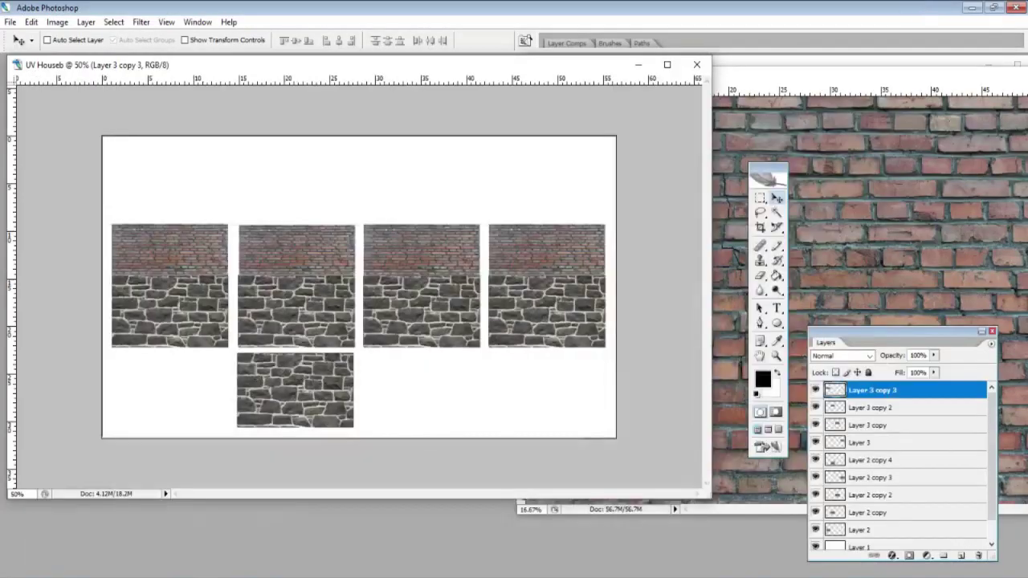
click(173, 526)
click(511, 220)
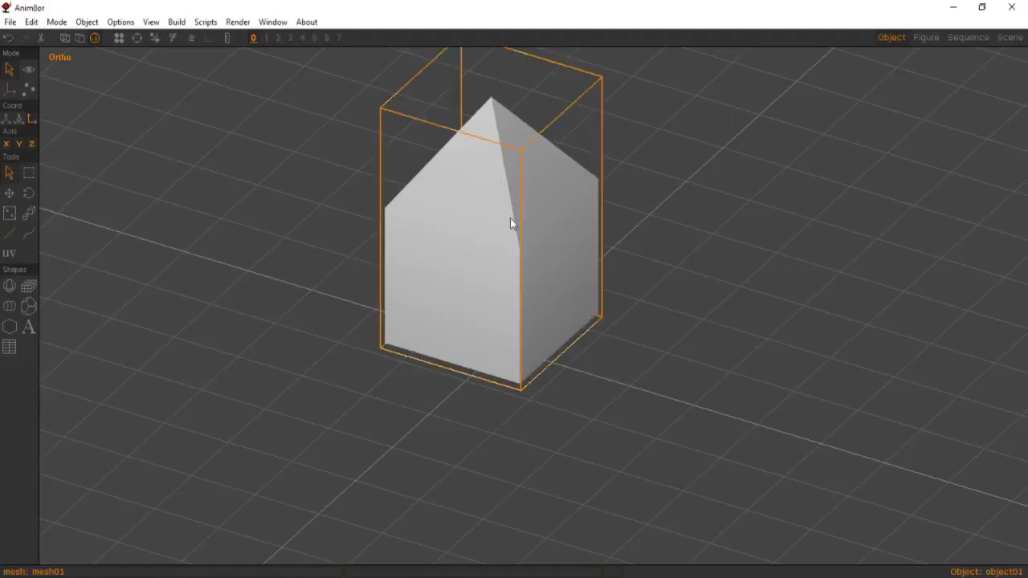
scroll(491, 330, up, 2)
scroll(491, 330, down, 2)
scroll(489, 337, down, 1)
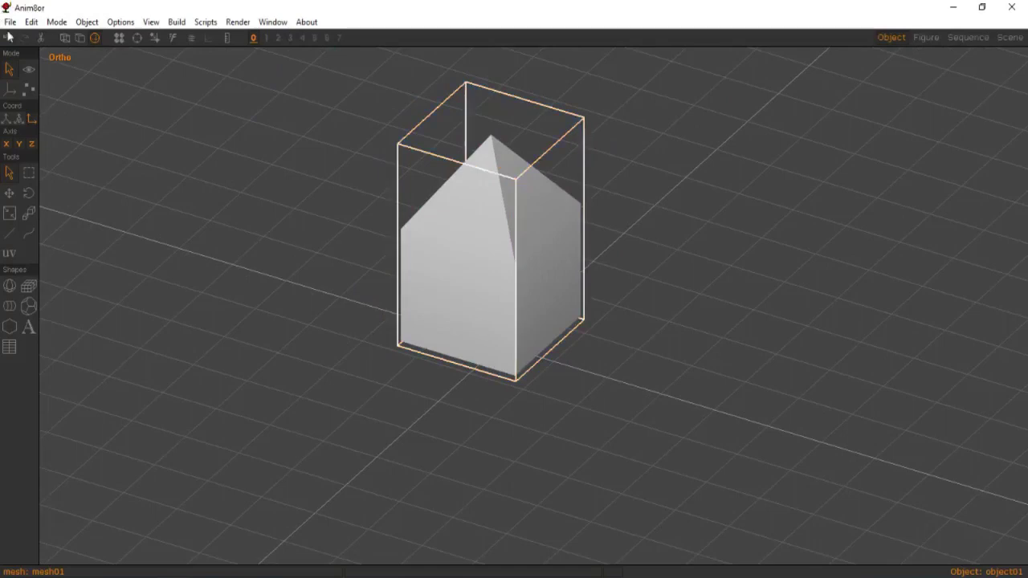
key(Delete)
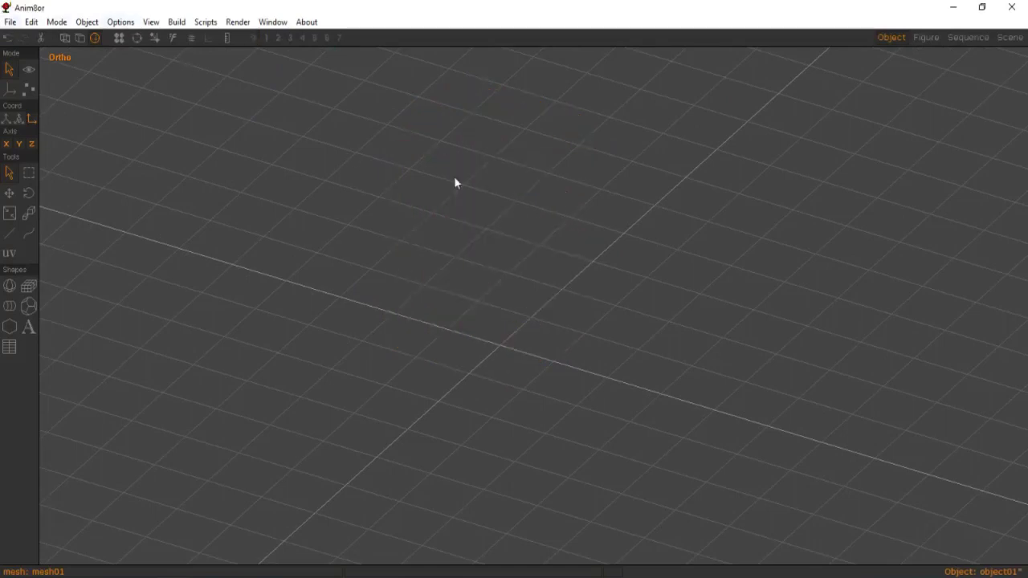
- Import the Wavefront model housebb.obj from the animv100 folder
click(87, 22)
click(109, 102)
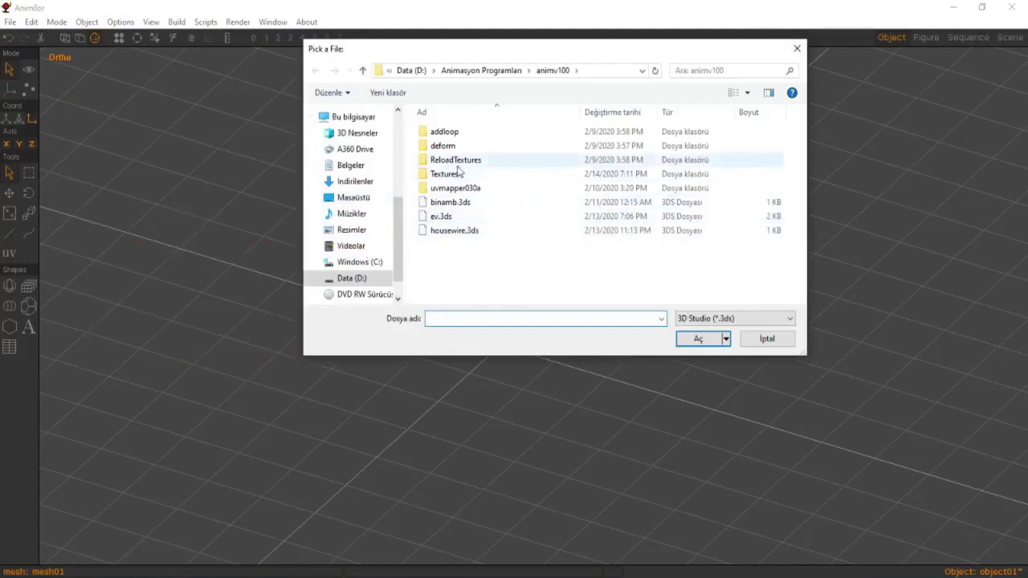
click(710, 319)
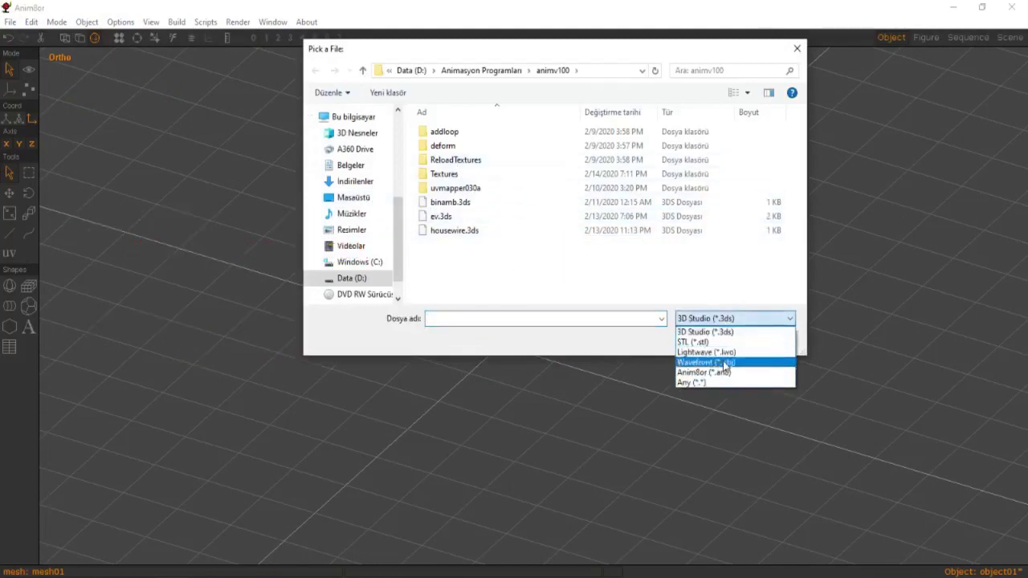
click(725, 366)
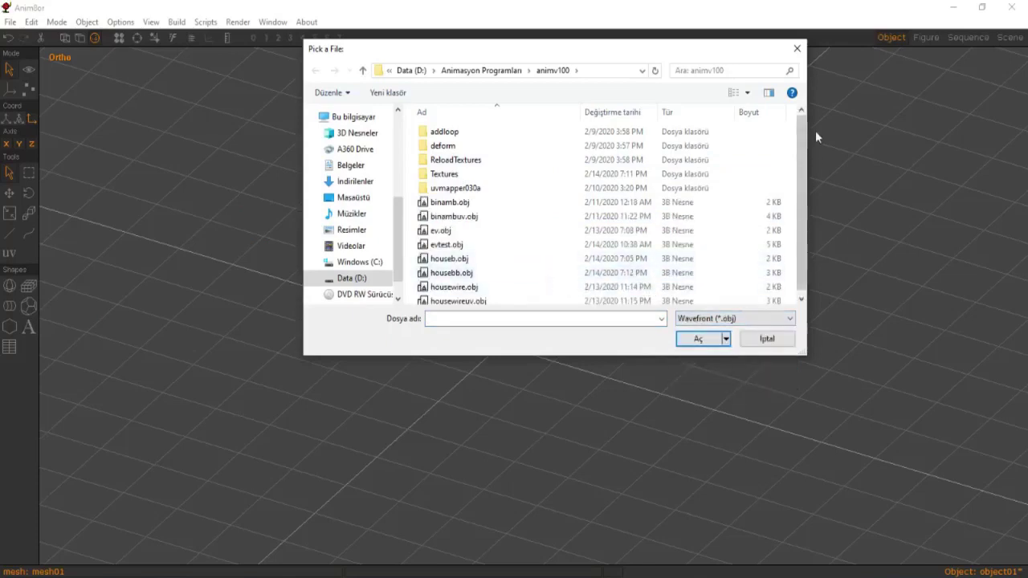
scroll(801, 153, down, 1)
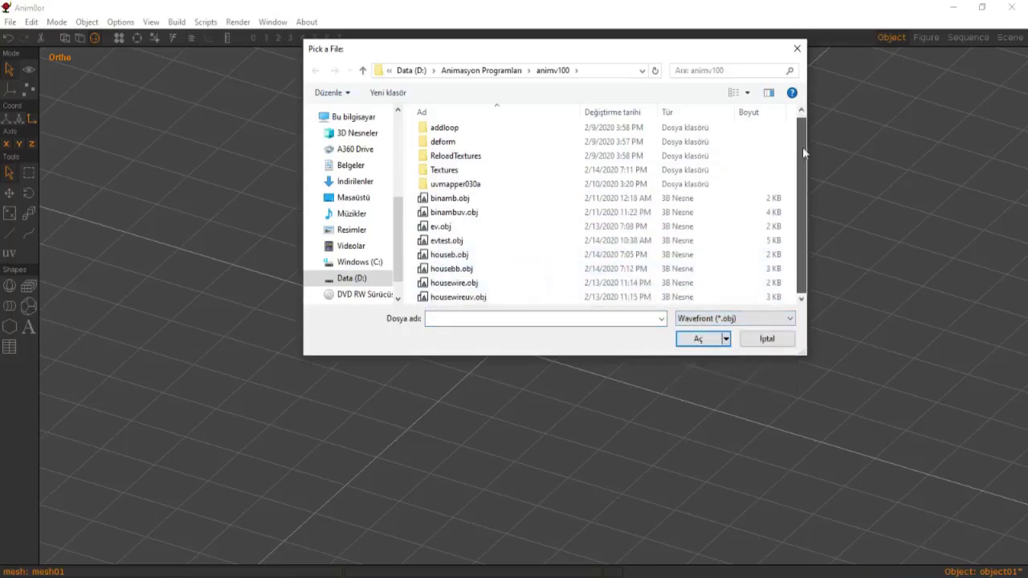
double_click(585, 269)
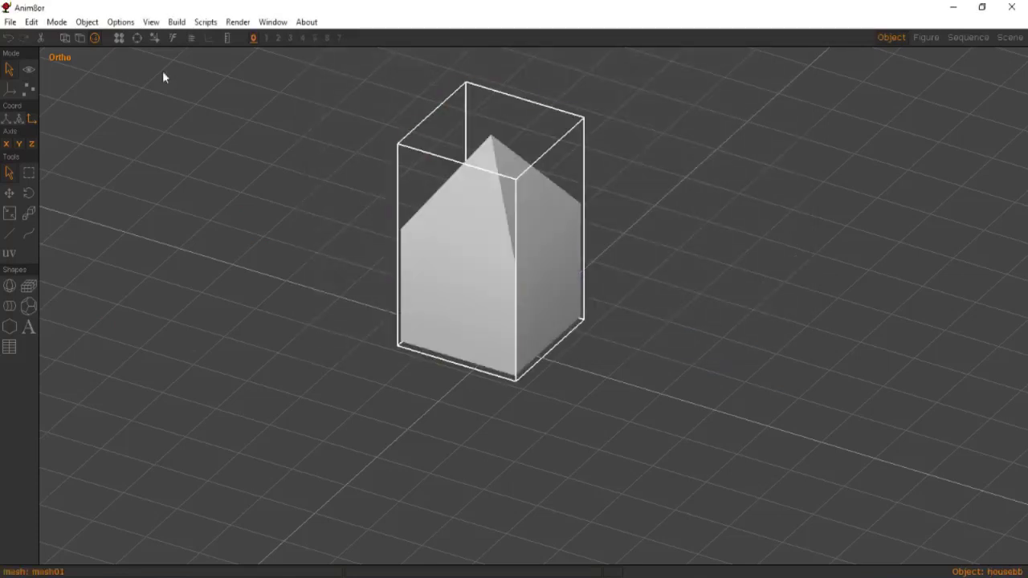
- Load UV Houseb bmp.bmp from the Textures folder and assign it as the default material's ambient texture
click(501, 161)
click(119, 38)
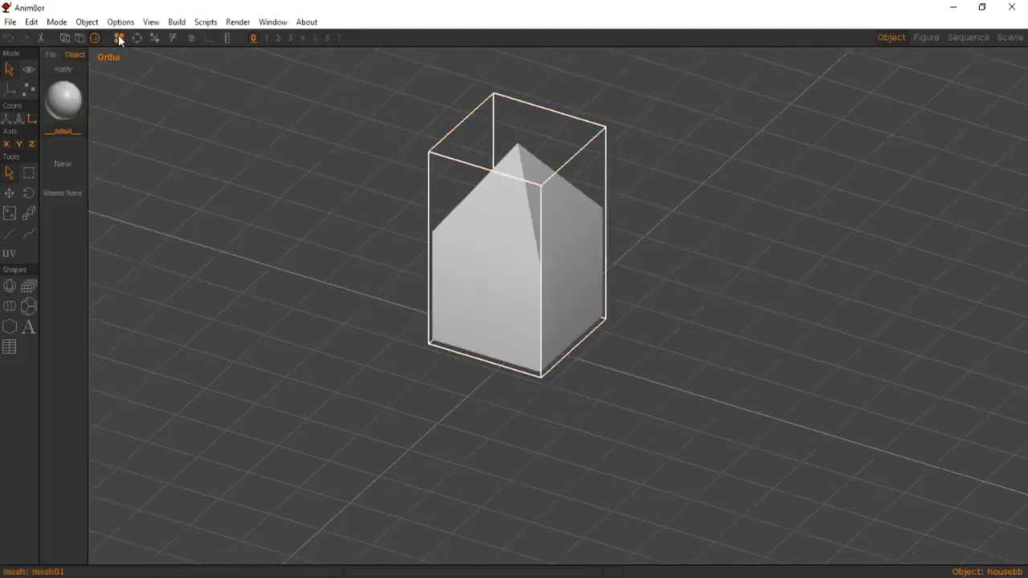
double_click(64, 97)
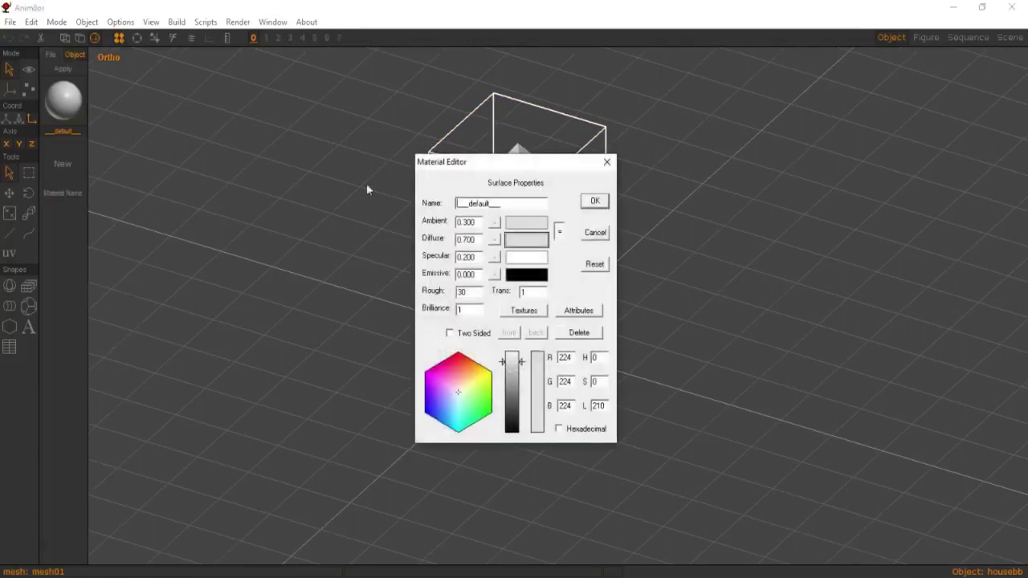
click(526, 311)
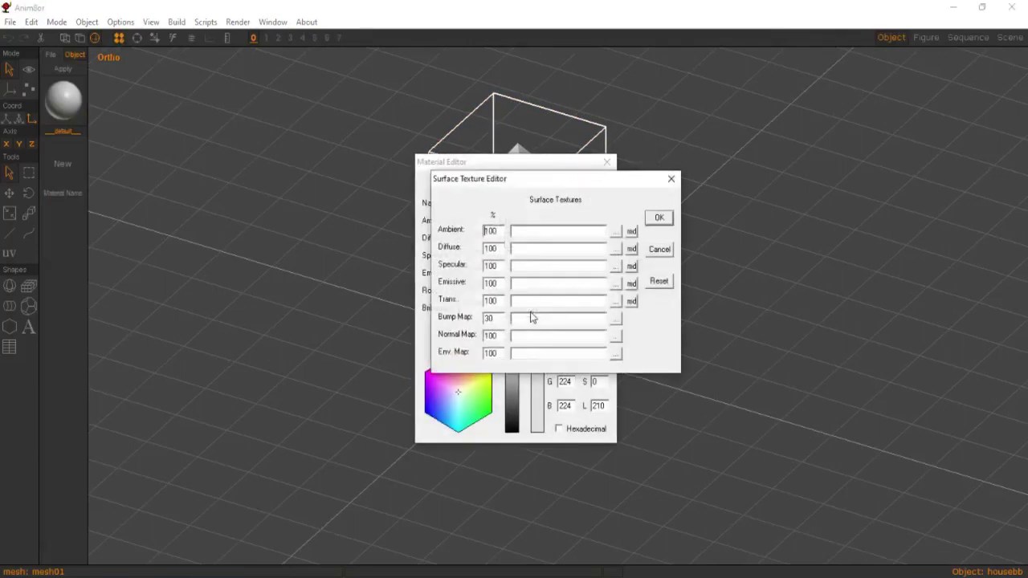
click(615, 232)
click(486, 308)
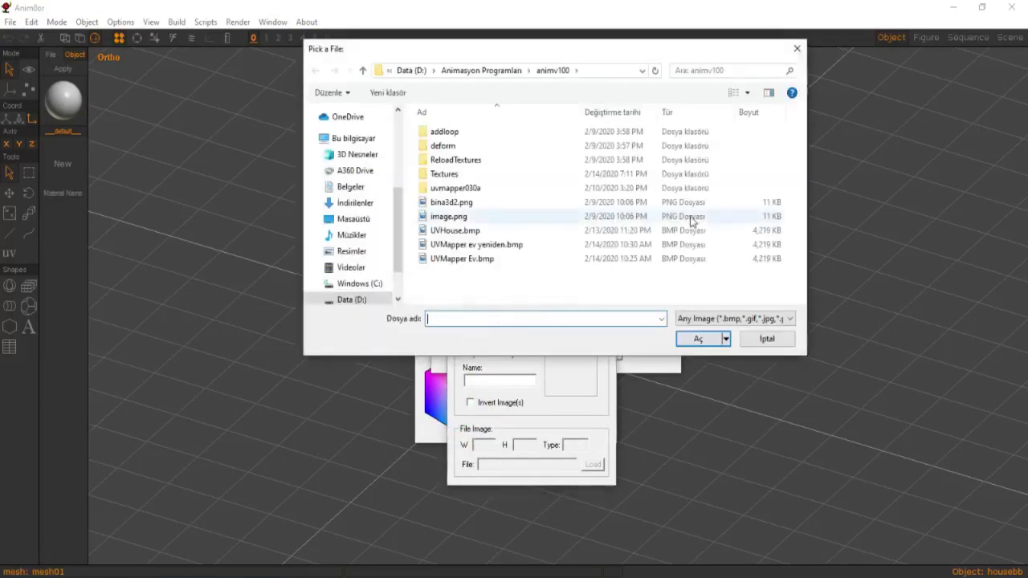
click(588, 233)
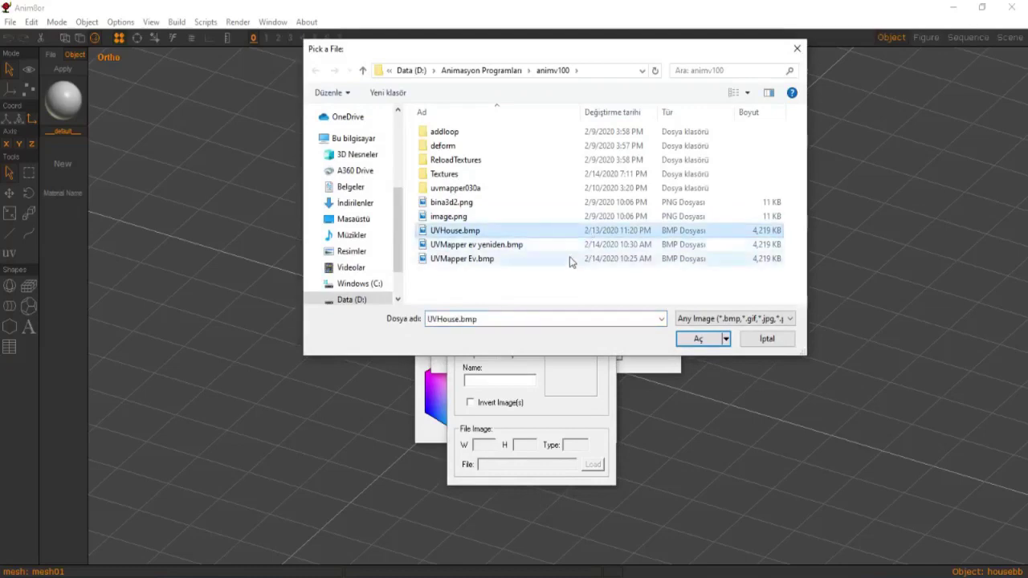
double_click(557, 174)
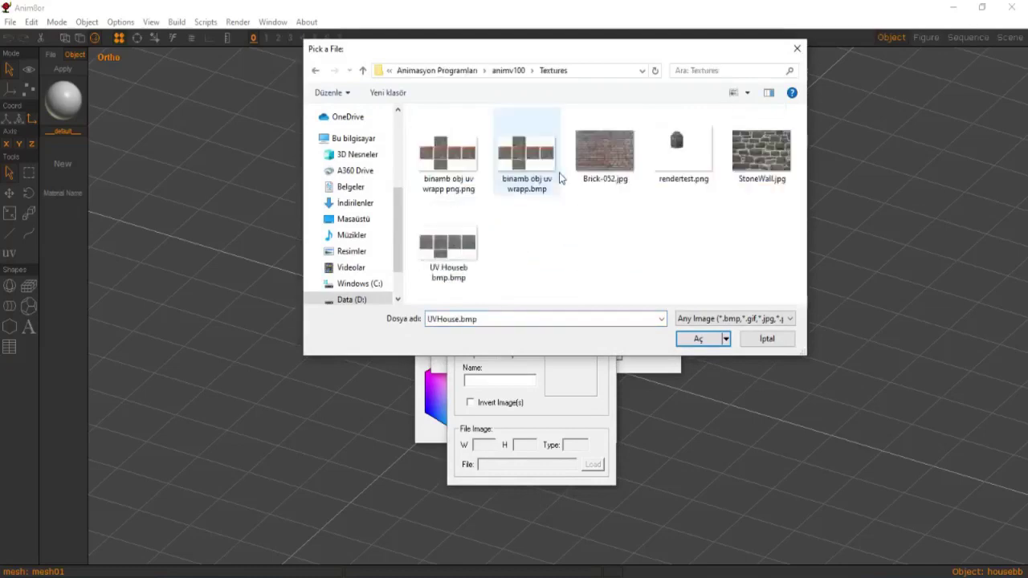
double_click(446, 273)
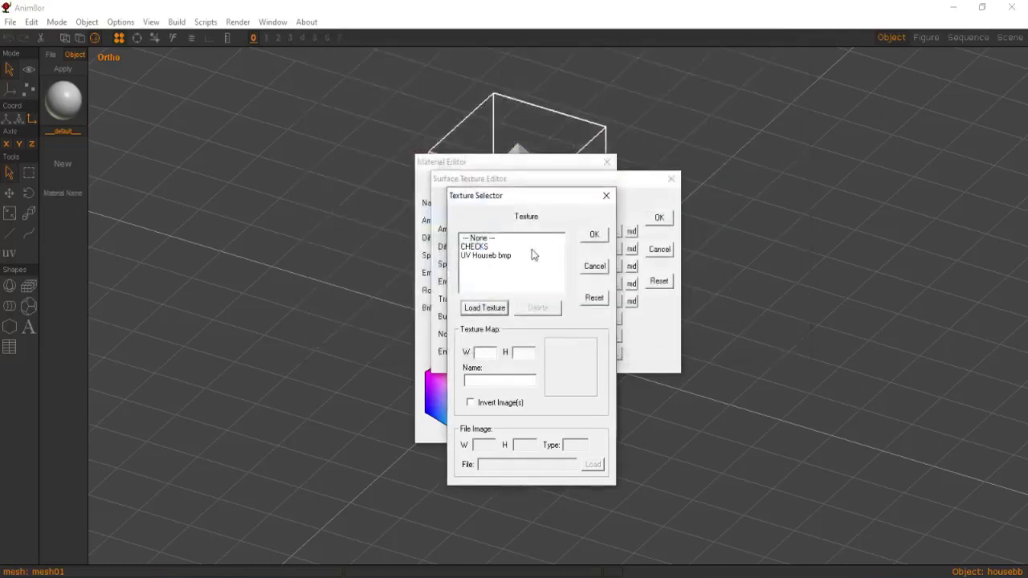
click(514, 257)
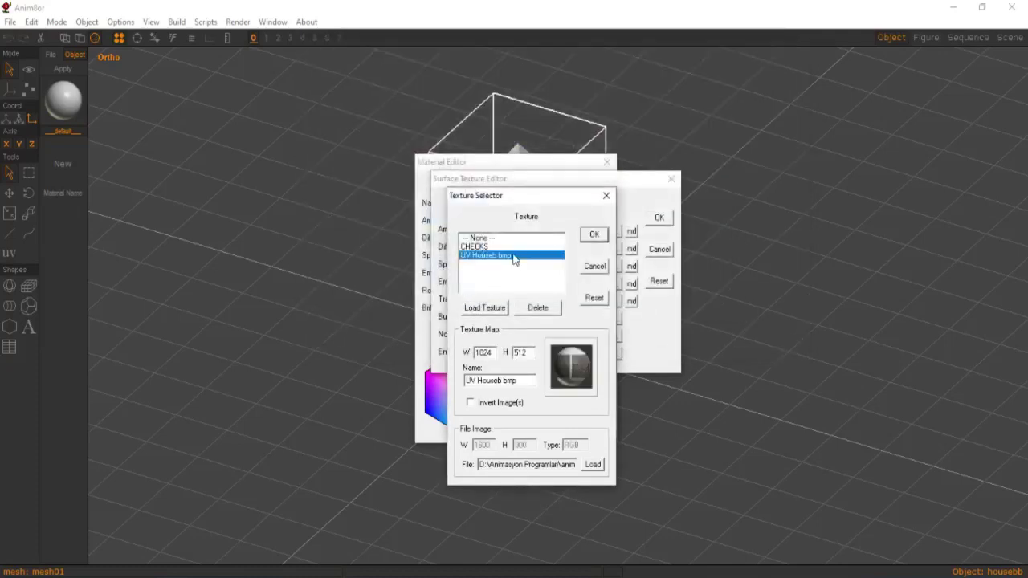
click(594, 236)
- Copy the UV Houseb bmp texture name to the diffuse, specular and emissive channels and accept the material changes
key(Tab)
key(ctrl+c)
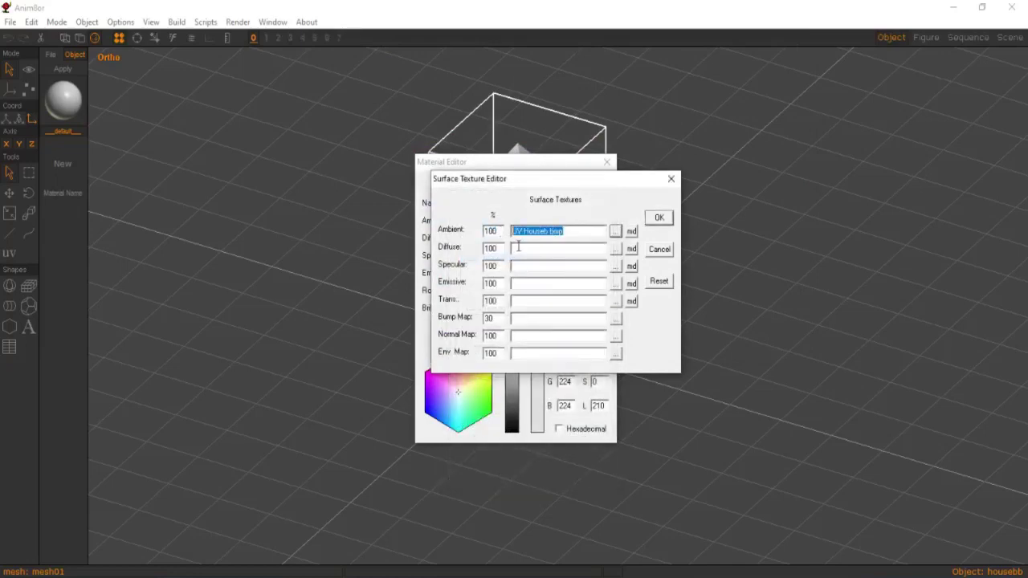
click(542, 247)
key(ctrl+v)
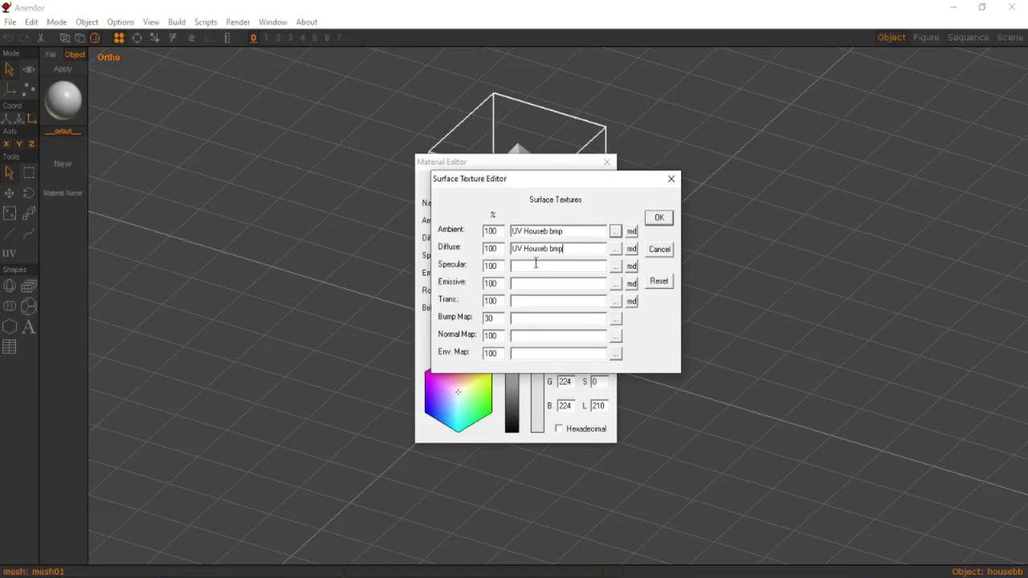
key(ctrl+v)
click(527, 282)
key(ctrl+v)
click(657, 222)
click(595, 201)
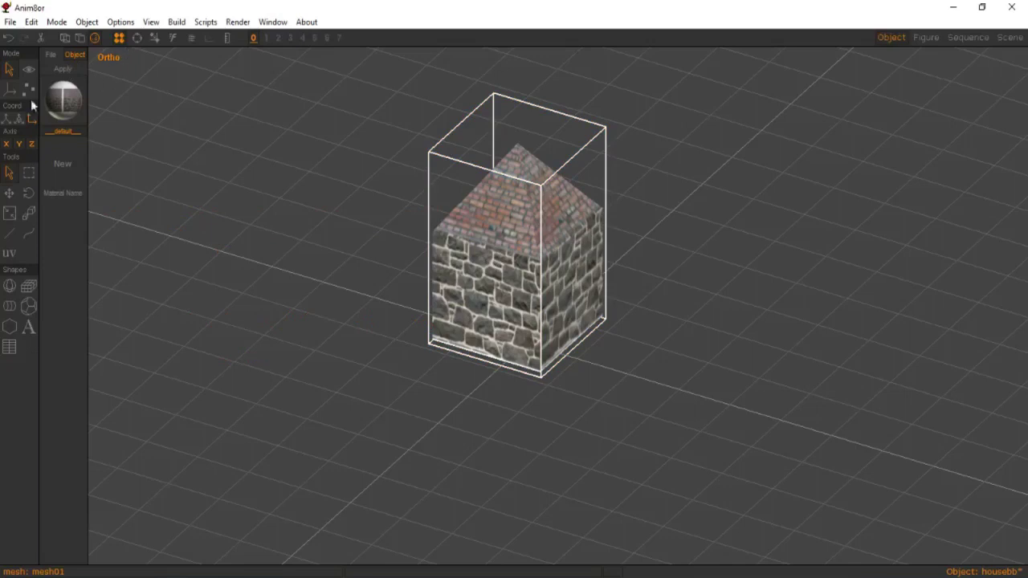
- Examine the textured house in the perspective view and return to the orthographic view
click(29, 70)
drag(476, 288, 459, 340)
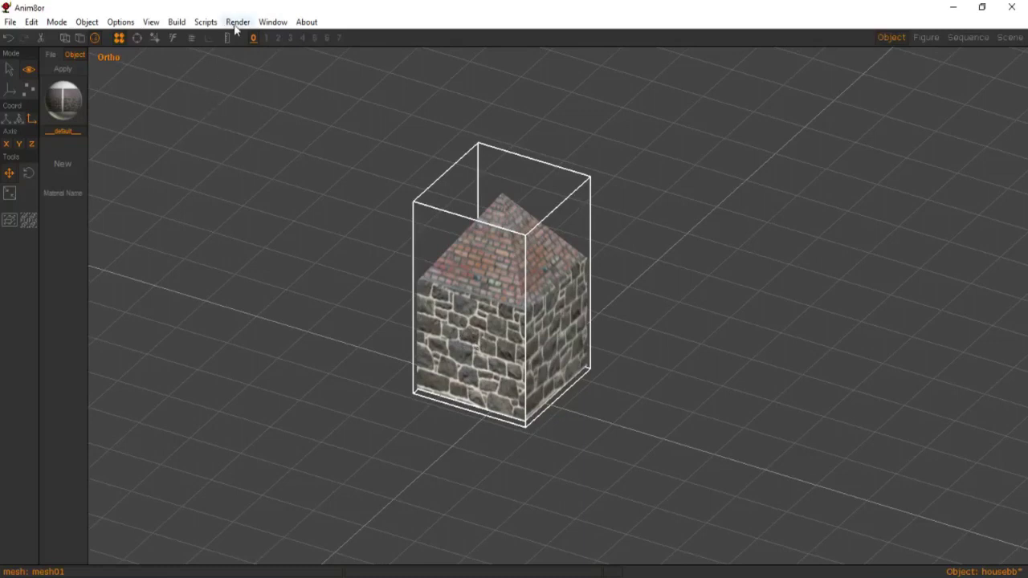
click(151, 21)
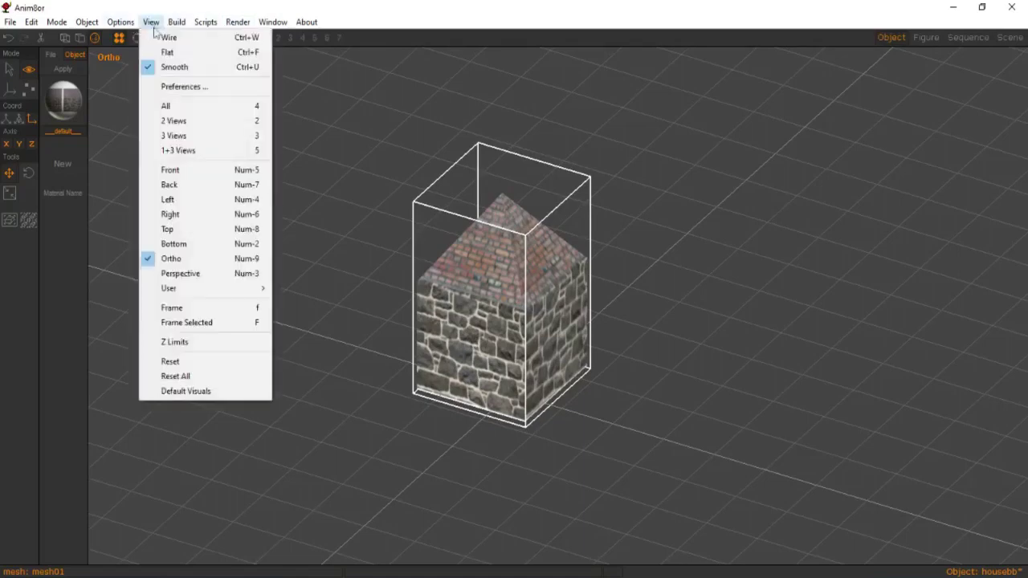
click(184, 278)
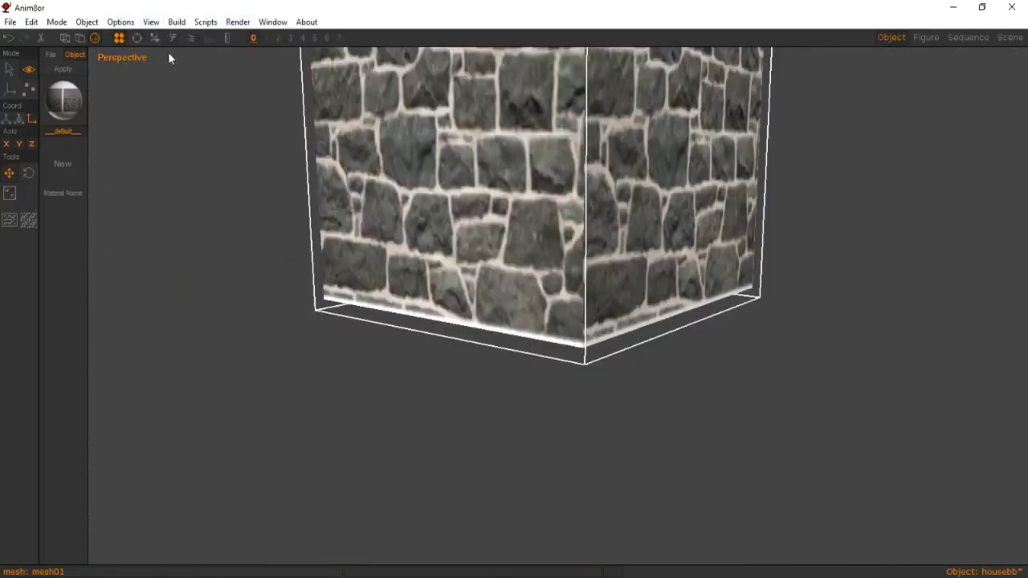
click(151, 21)
click(196, 260)
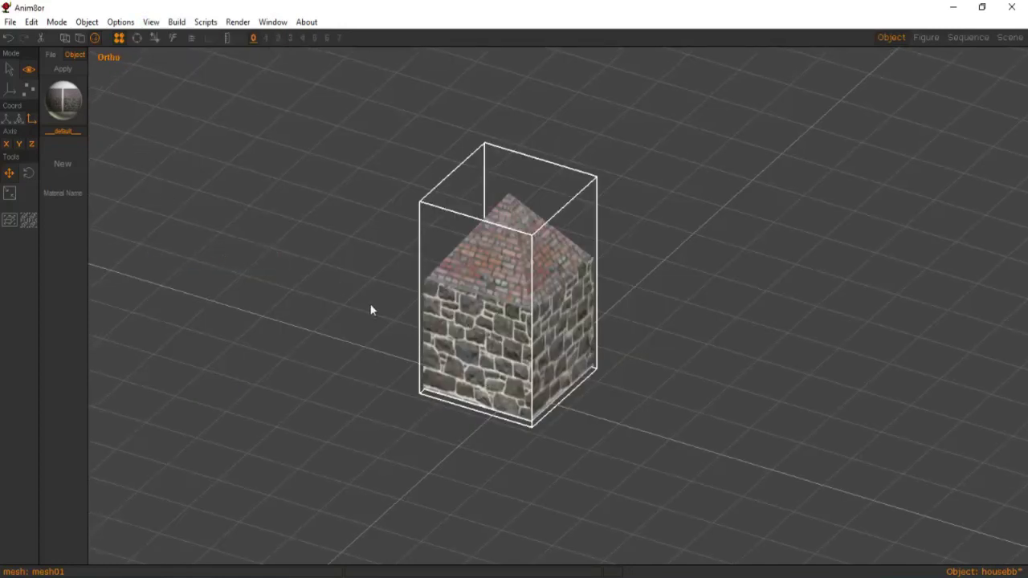
- Render a 400 × 300 test image of the textured house, keeping the grey 153, 153, 153 background
click(237, 22)
click(242, 37)
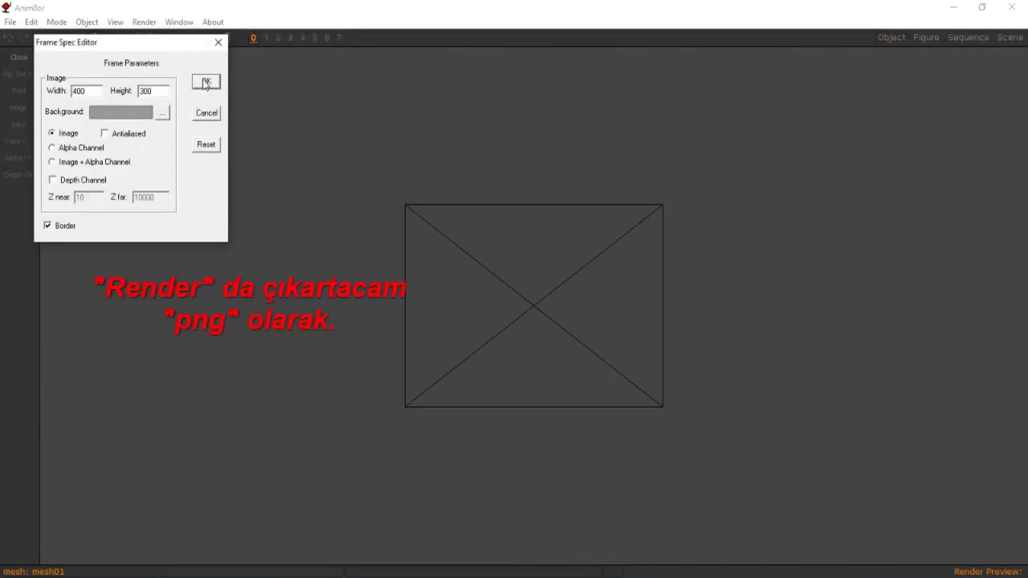
click(162, 112)
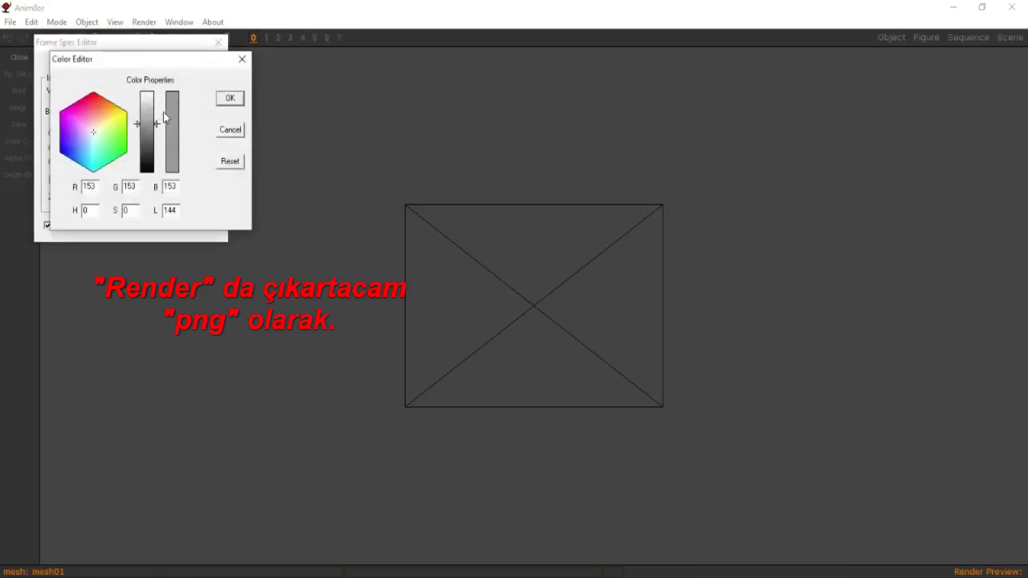
click(231, 98)
click(205, 82)
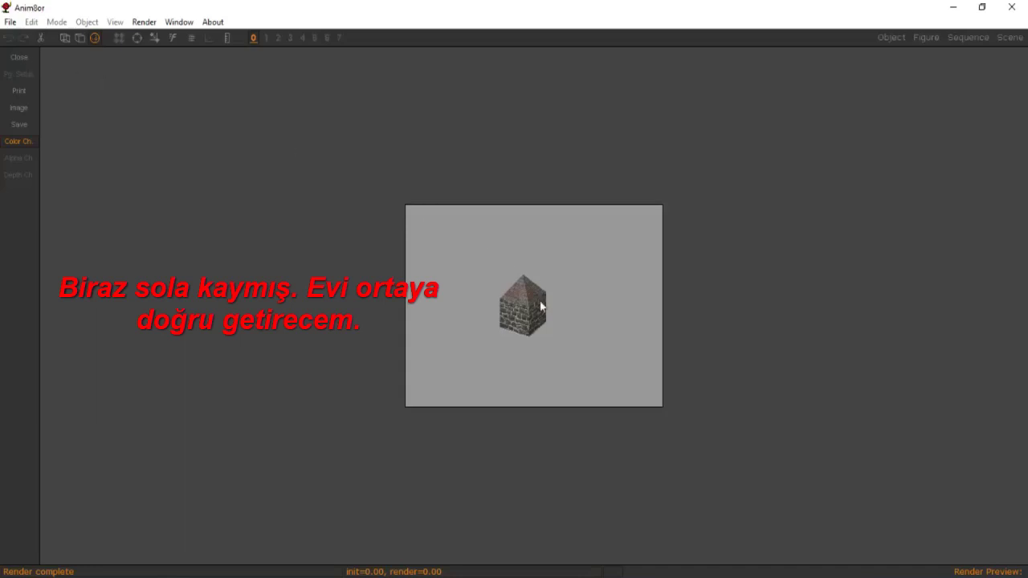
drag(541, 305, 542, 305)
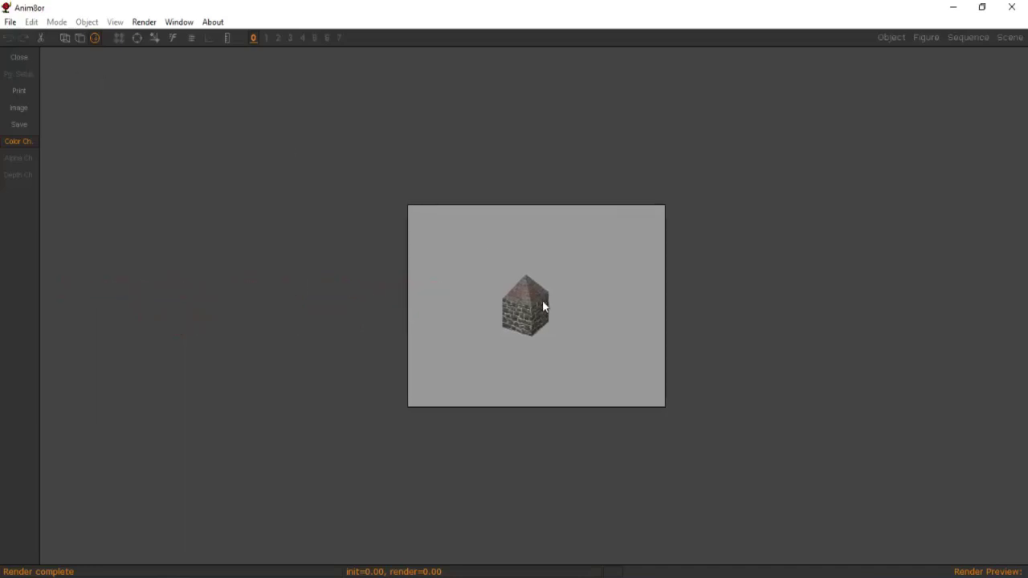
- Close the render preview and shift the orthographic view so the house sits nearer the middle of the frame
click(19, 59)
click(574, 253)
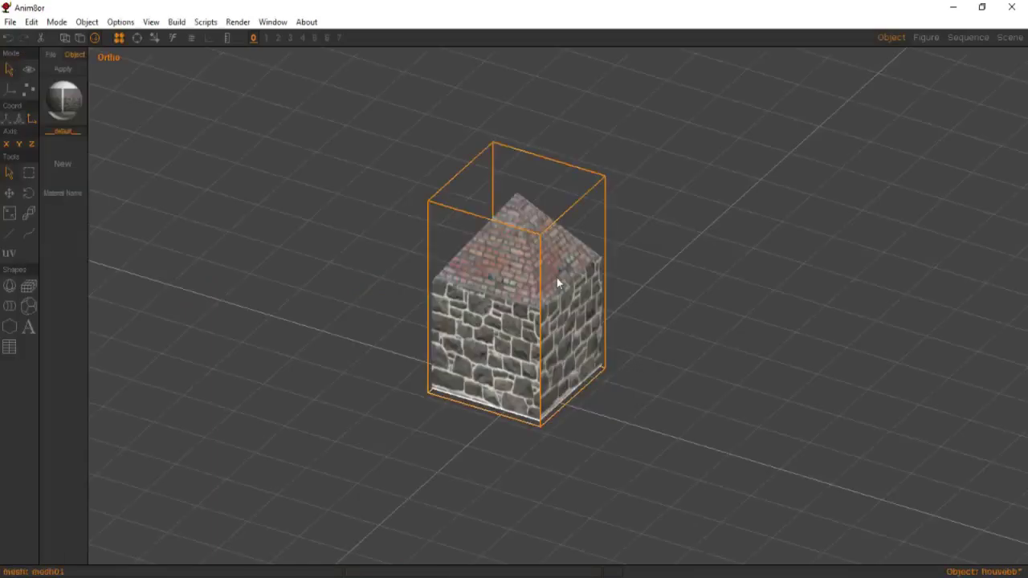
click(28, 69)
middle_drag(224, 289, 273, 290)
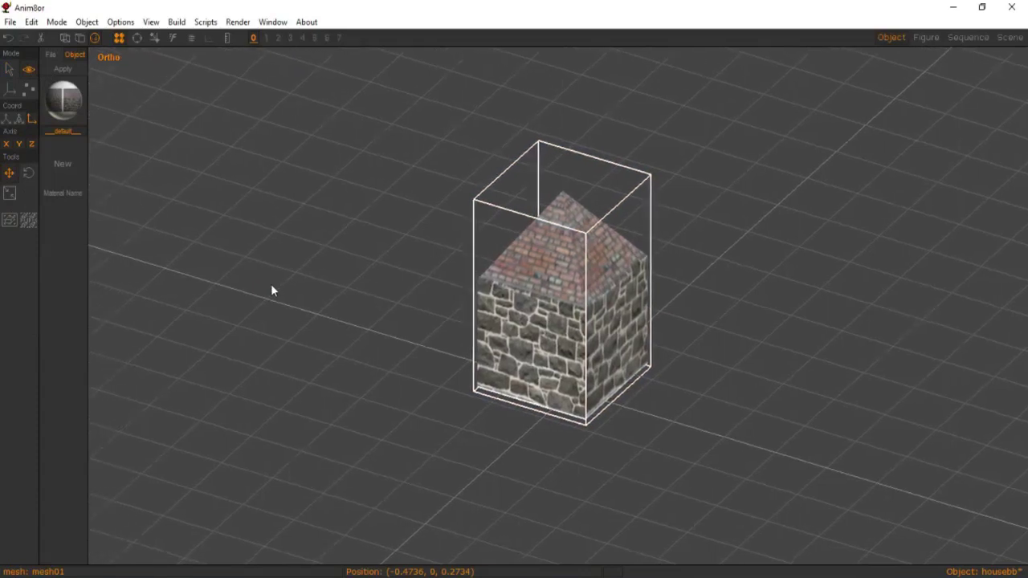
mouse_move(271, 290)
middle_down()
mouse_move(263, 313)
mouse_move(261, 300)
middle_up()
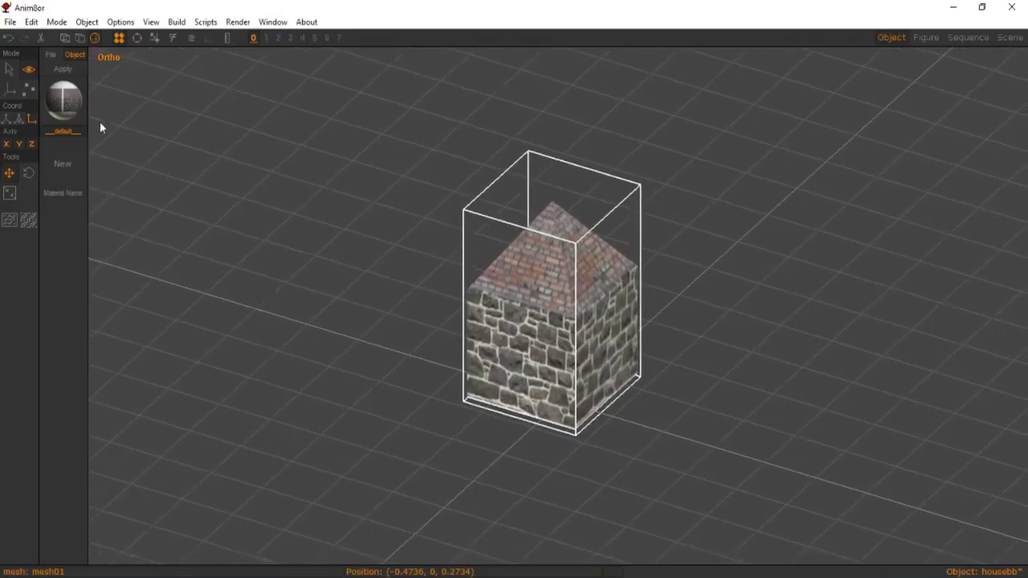
- Render the repositioned house at 400 × 300 to check its framing, leaving the frame parameters as they are
click(232, 22)
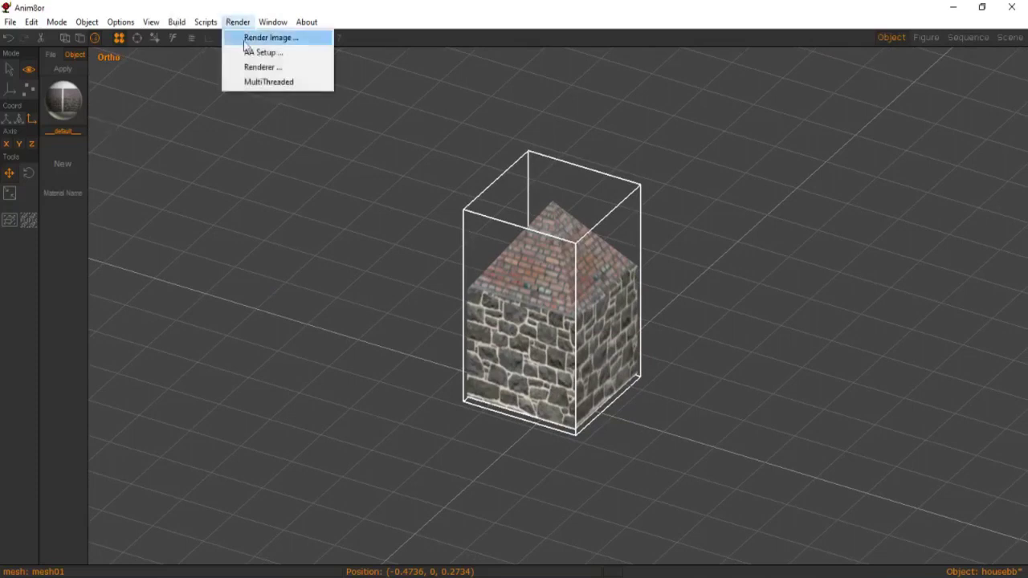
click(245, 41)
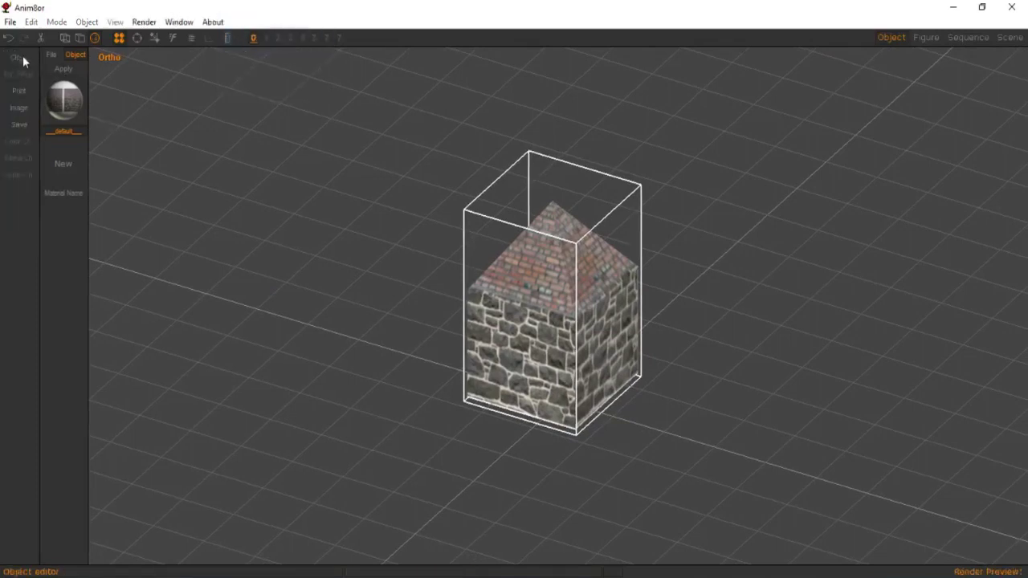
click(179, 22)
mouse_move(144, 21)
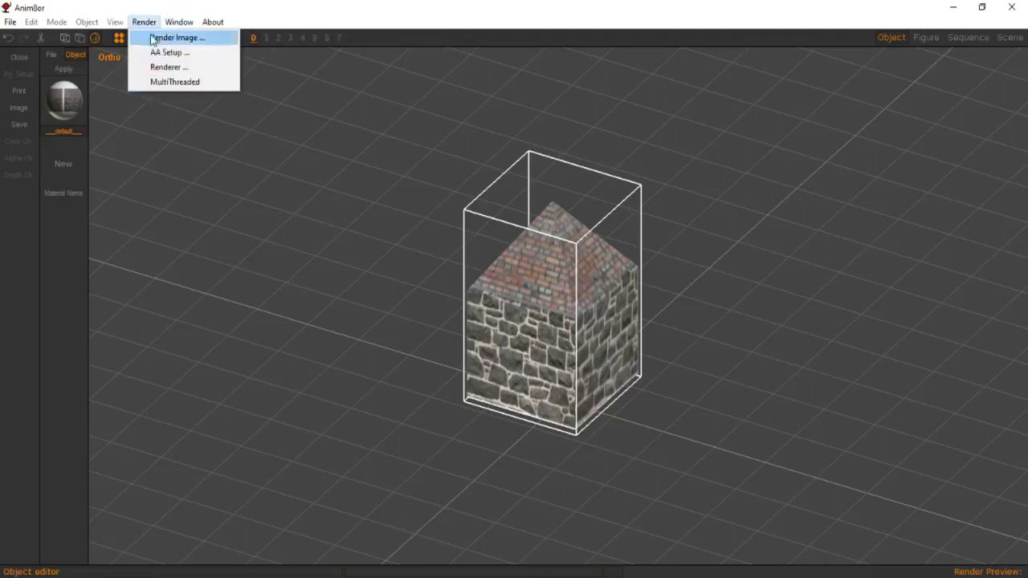
click(153, 40)
click(209, 85)
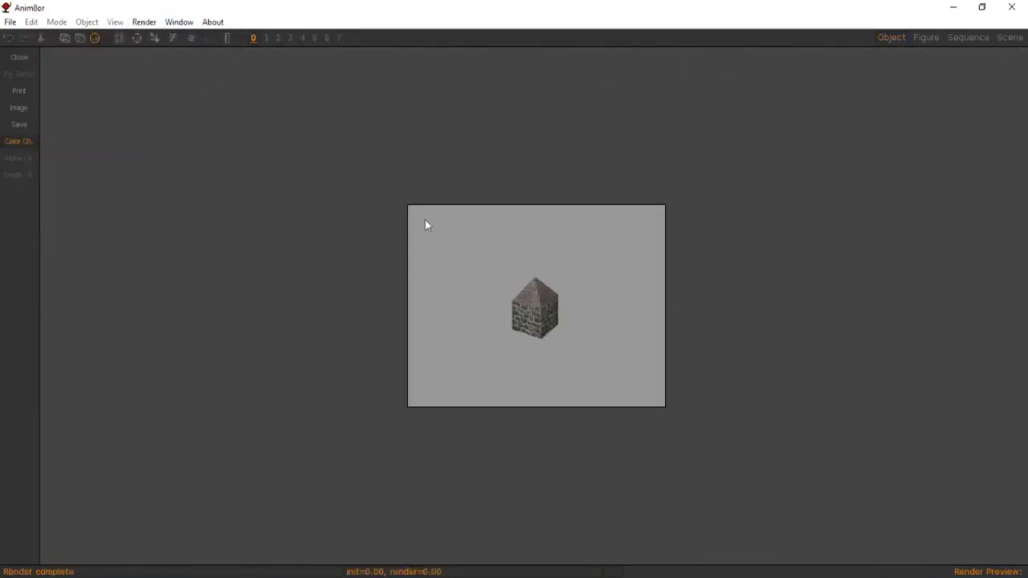
click(18, 109)
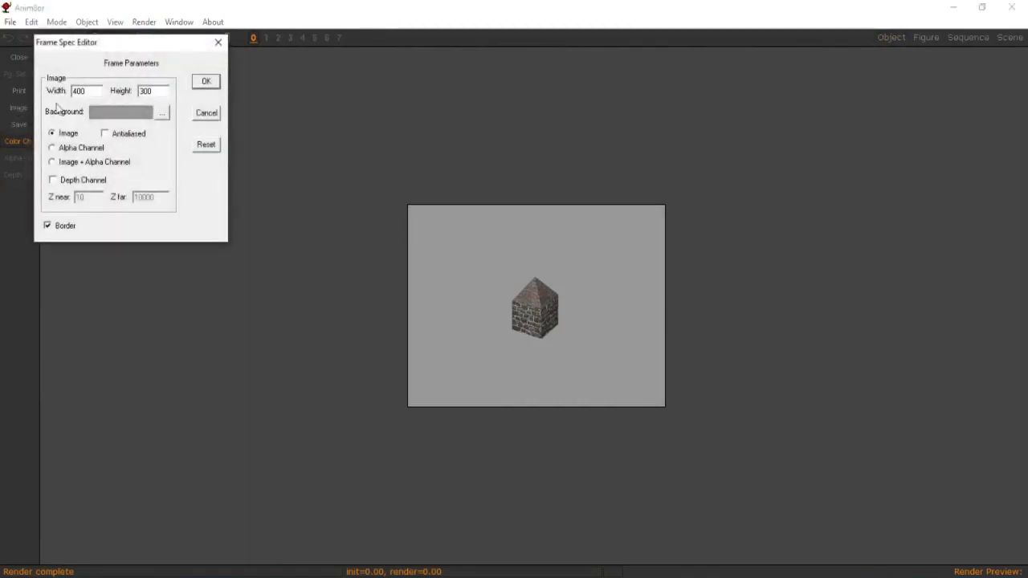
click(211, 117)
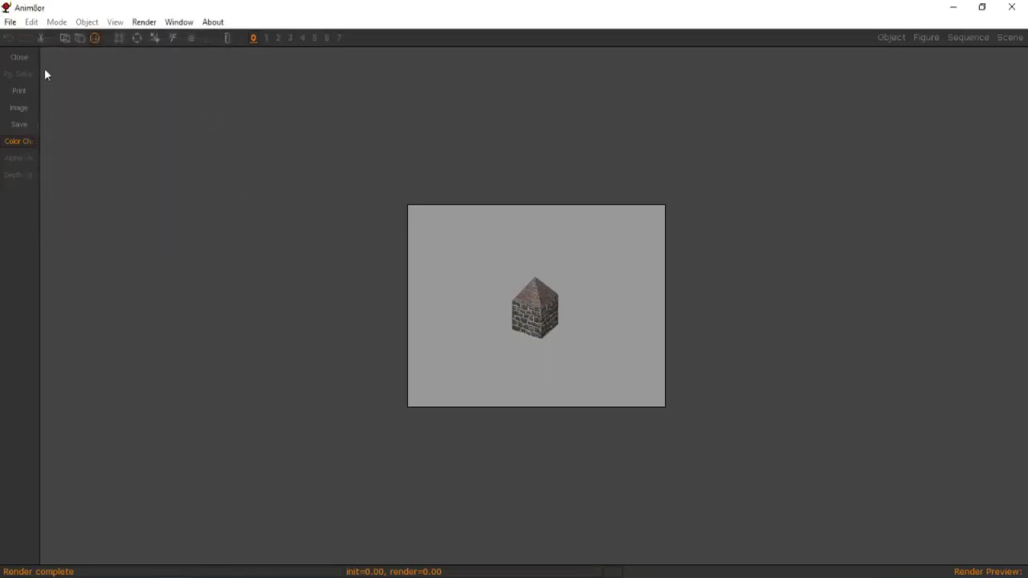
click(144, 22)
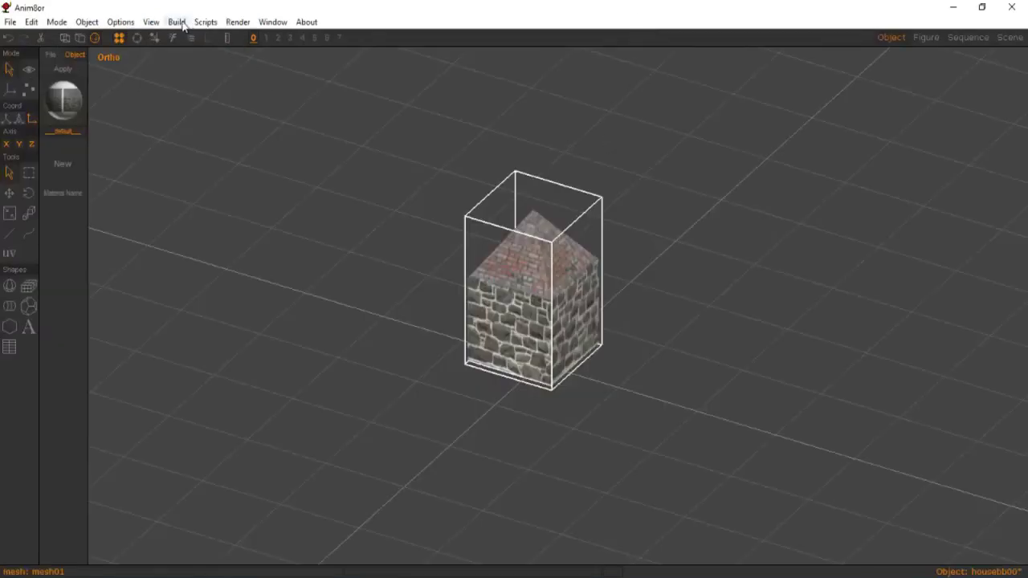
- Render the smaller view of the house as a 400 × 300 framing test and close the preview
click(238, 22)
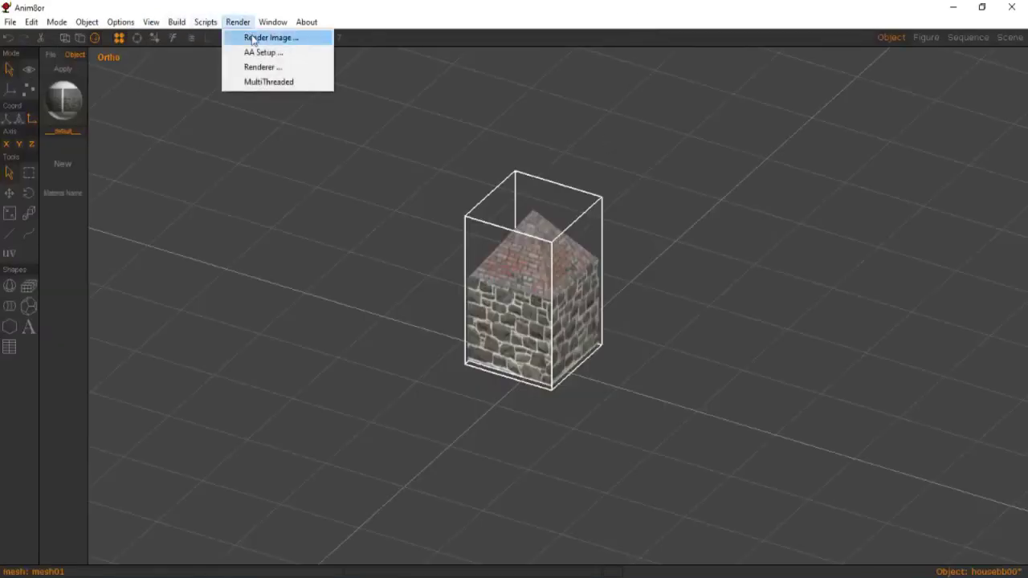
click(254, 38)
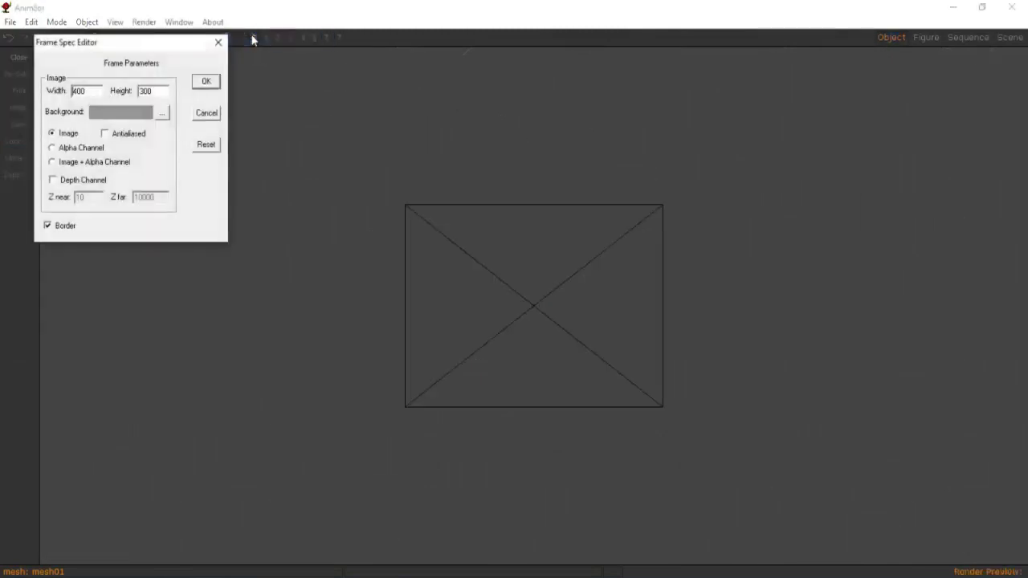
click(207, 82)
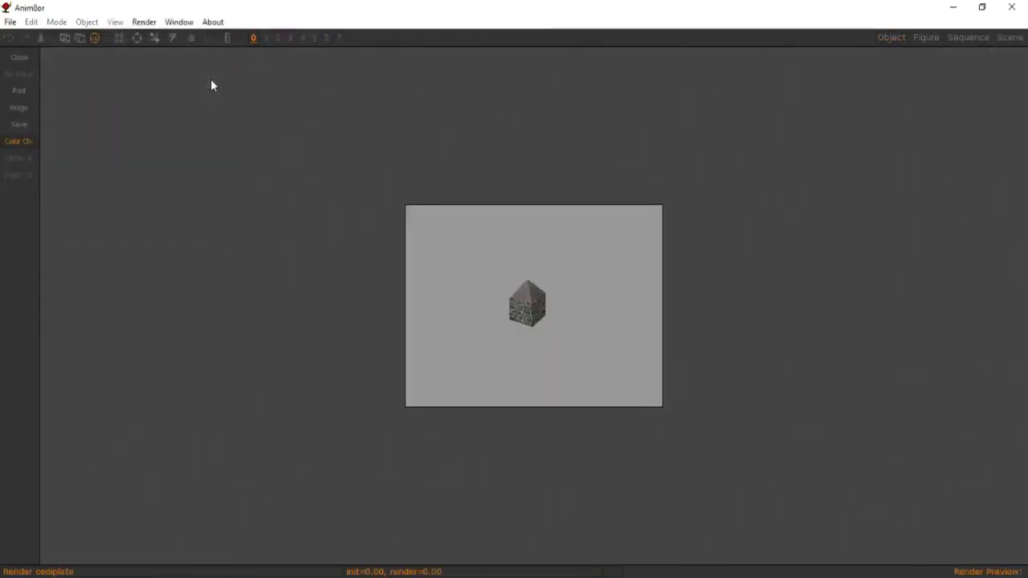
click(18, 57)
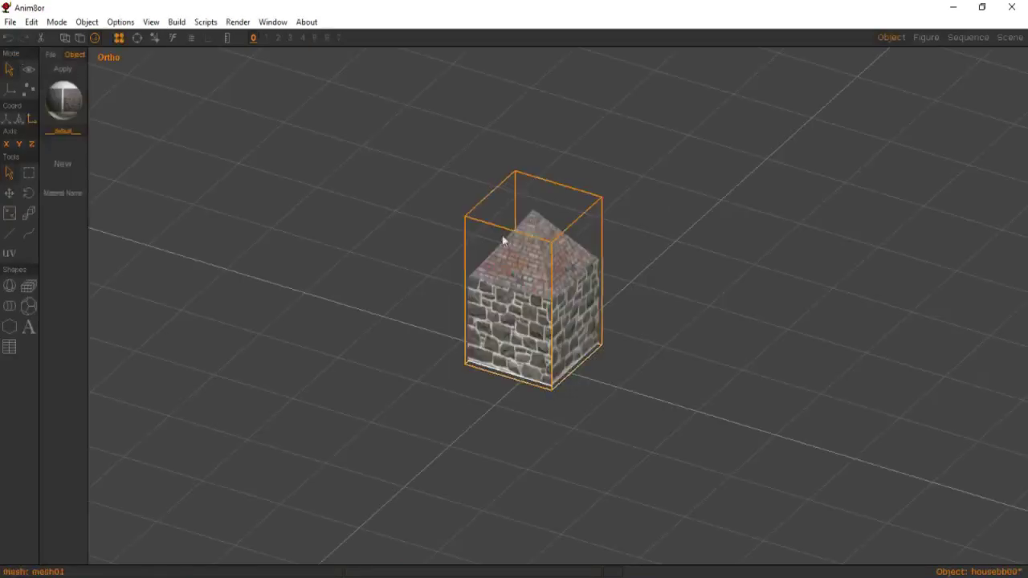
- Shift the house slightly towards the centre of the view and render it at 400 × 300
click(29, 71)
drag(271, 252, 301, 258)
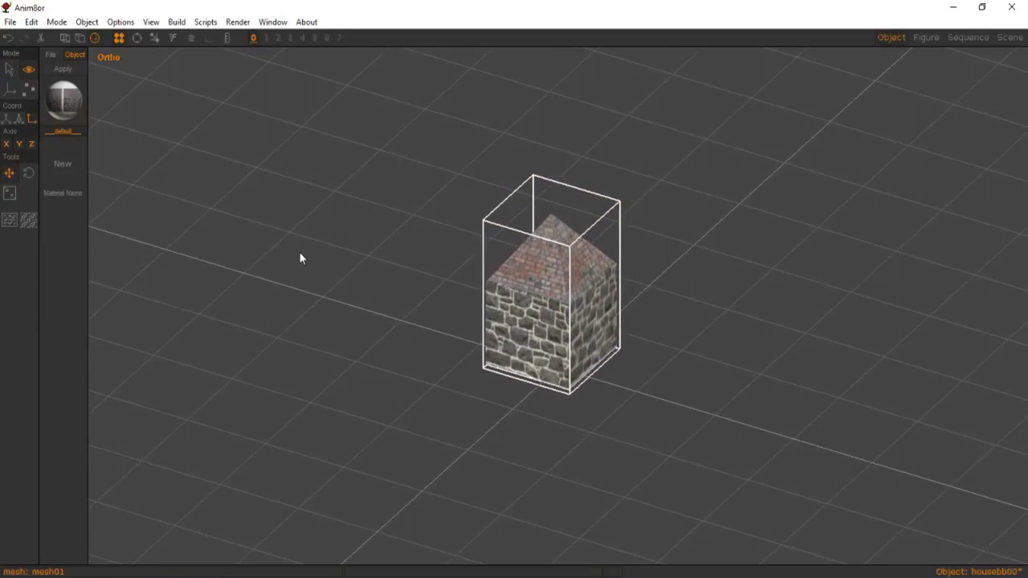
click(237, 23)
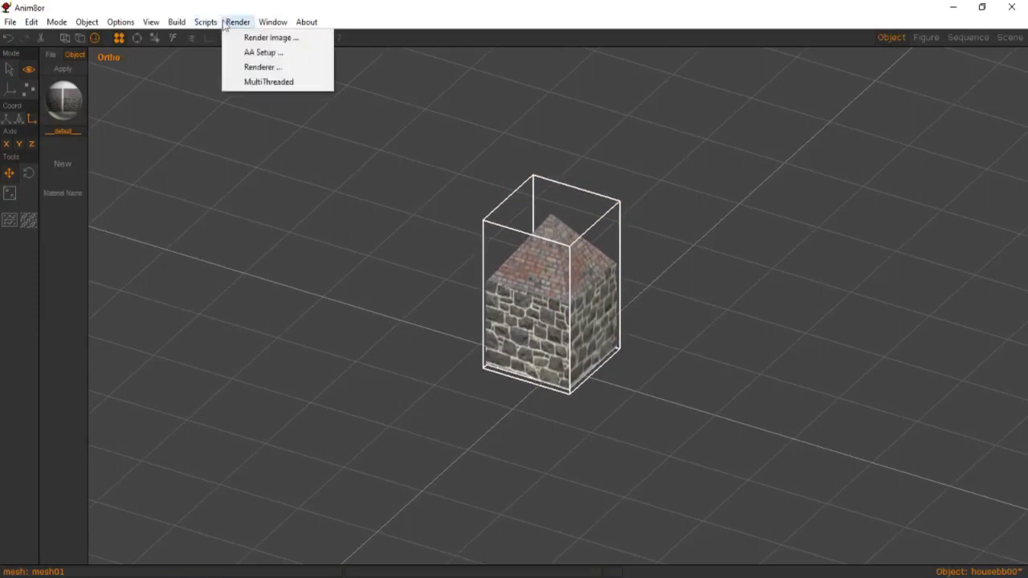
click(235, 38)
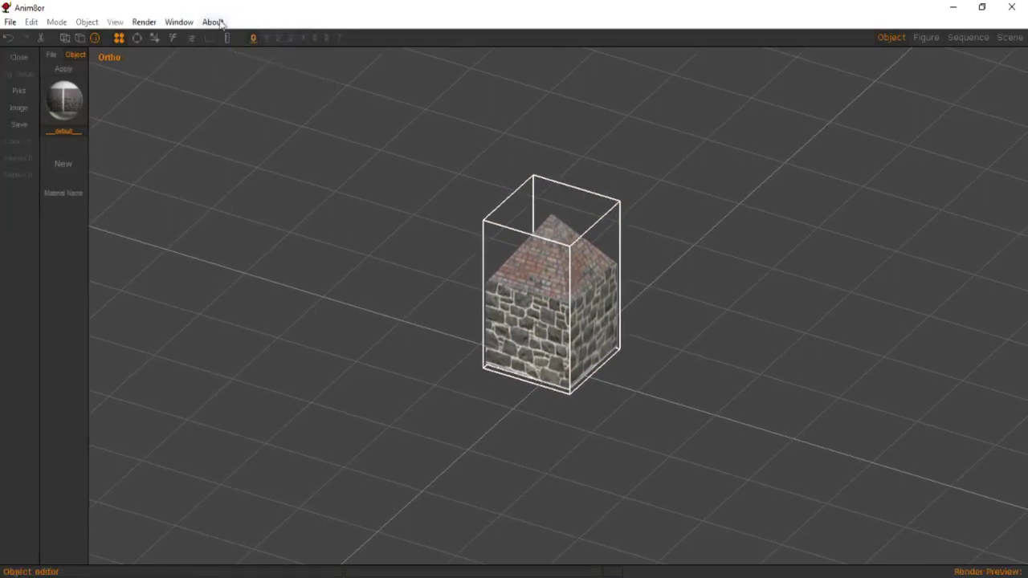
click(144, 22)
click(165, 51)
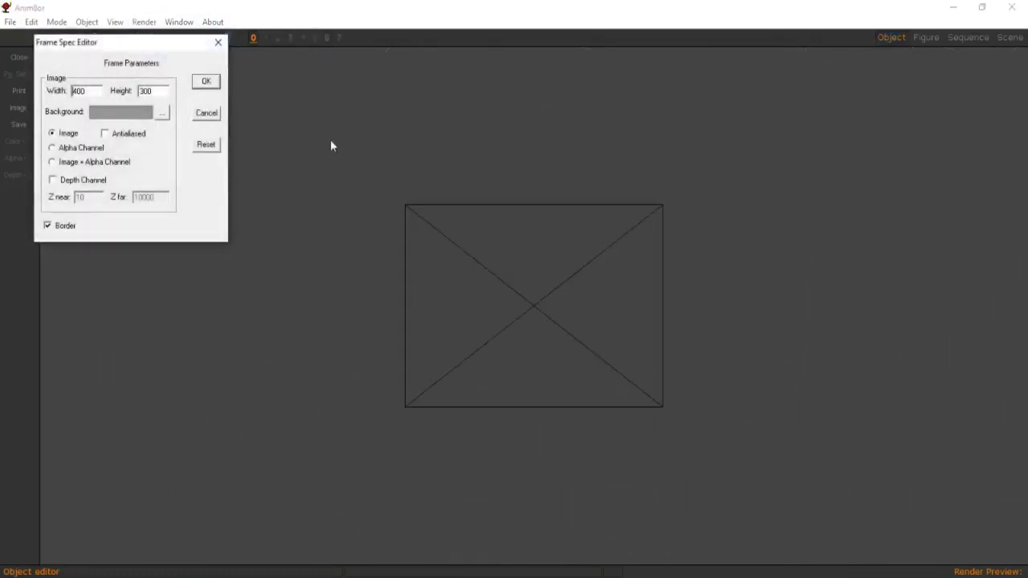
click(206, 81)
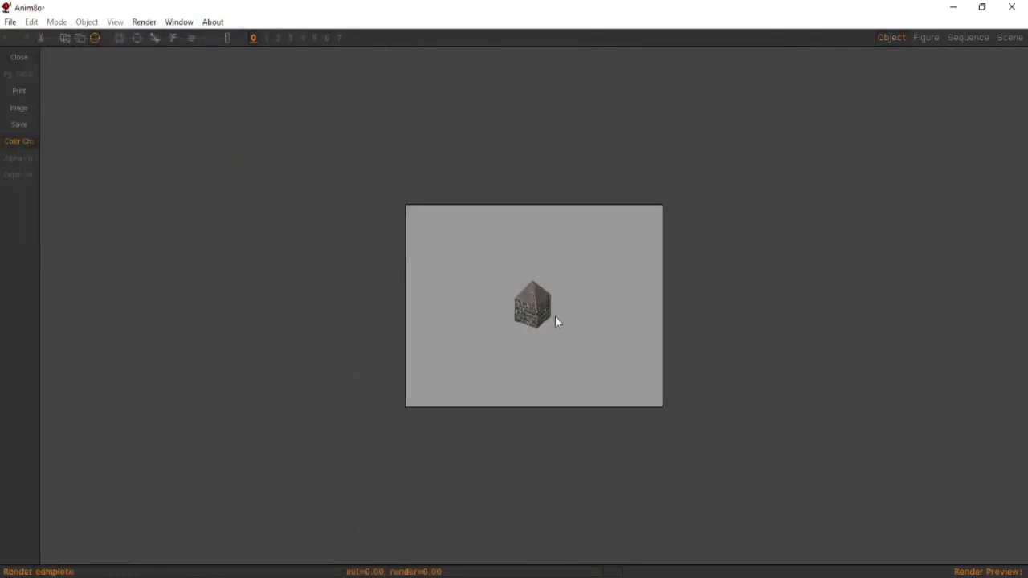
- Save the rendered image as an RGBA PNG, overwriting housebb.png in the animv100 folder
click(24, 123)
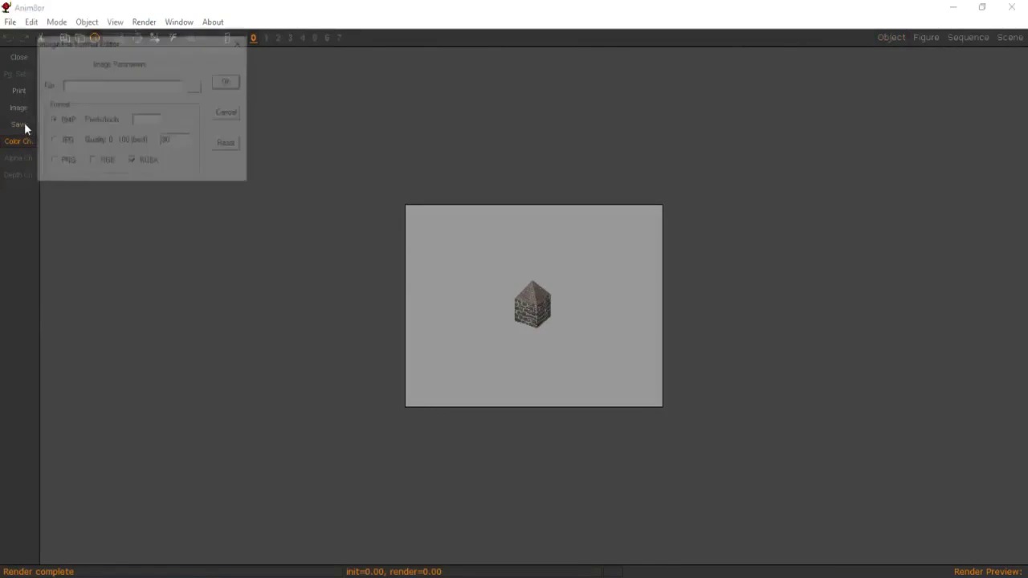
click(197, 86)
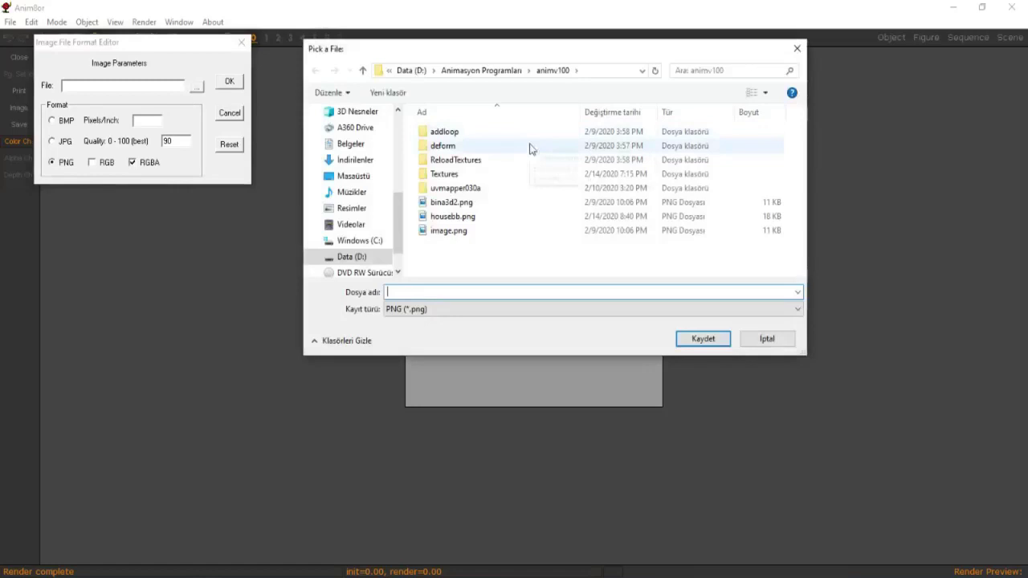
click(498, 218)
key(Return)
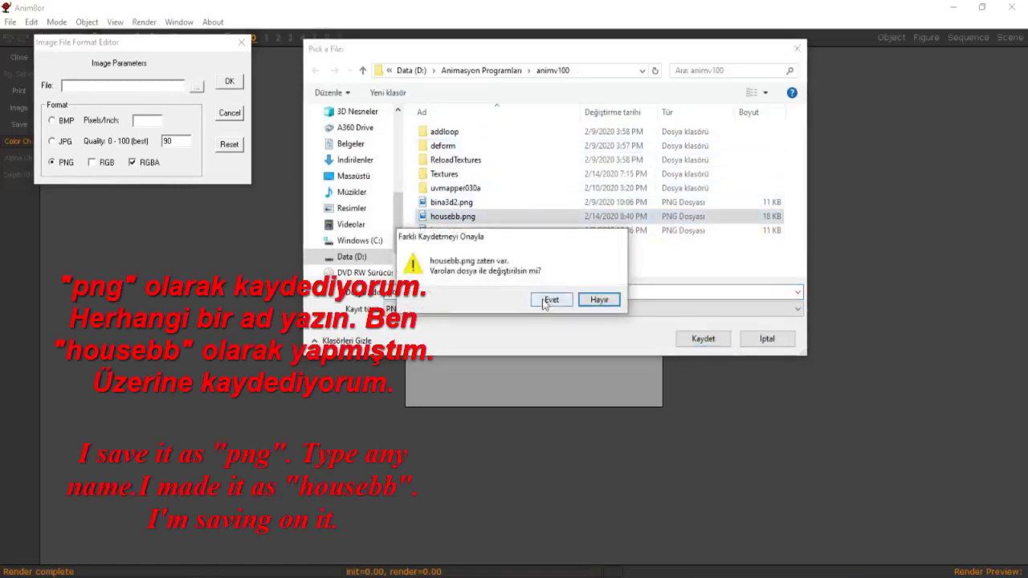
click(551, 299)
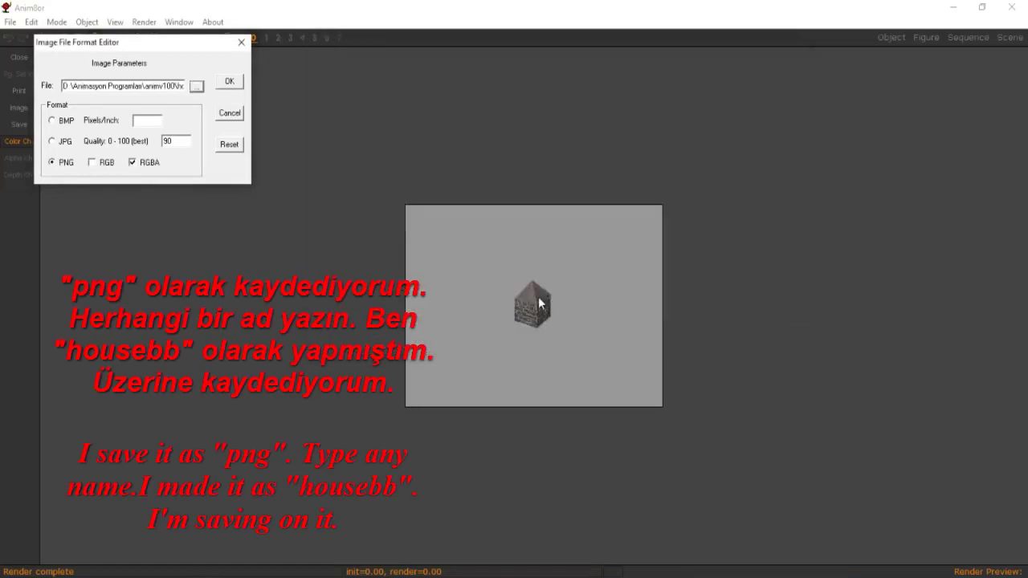
click(233, 84)
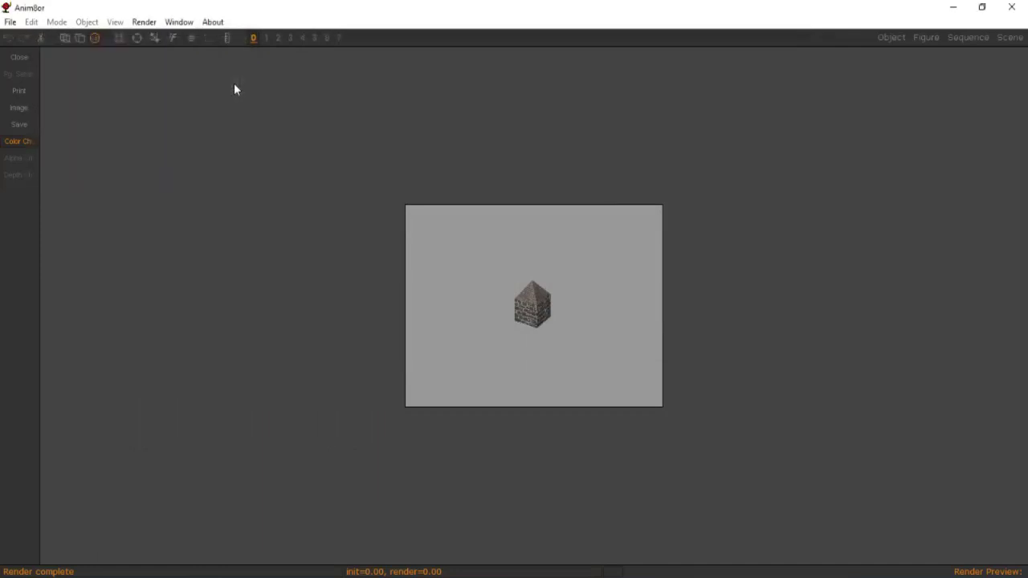
- Minimise Anim8or and browse in File Explorer to the TiberianSun_Online folder on drive Data (D:)
click(953, 6)
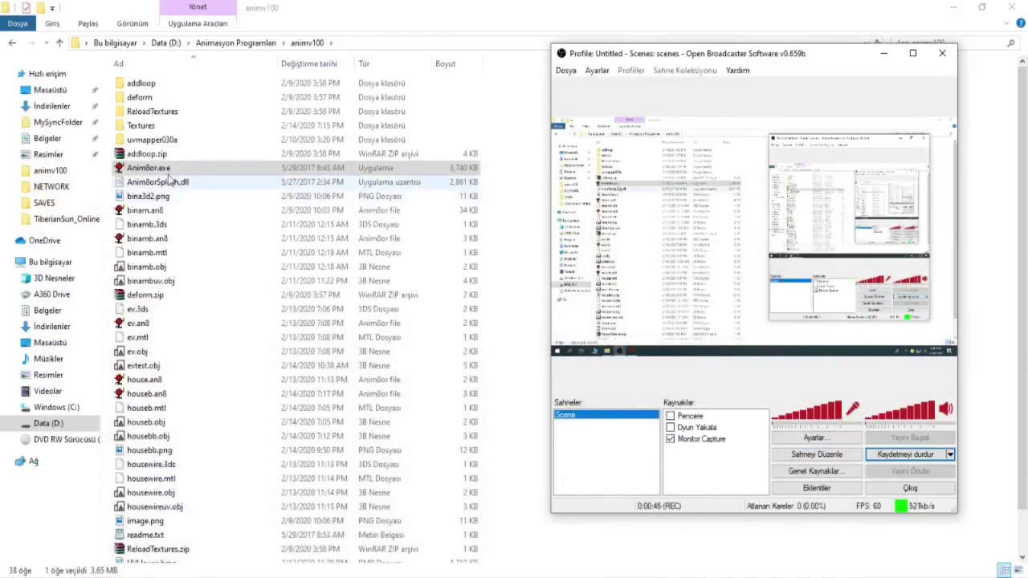
click(59, 42)
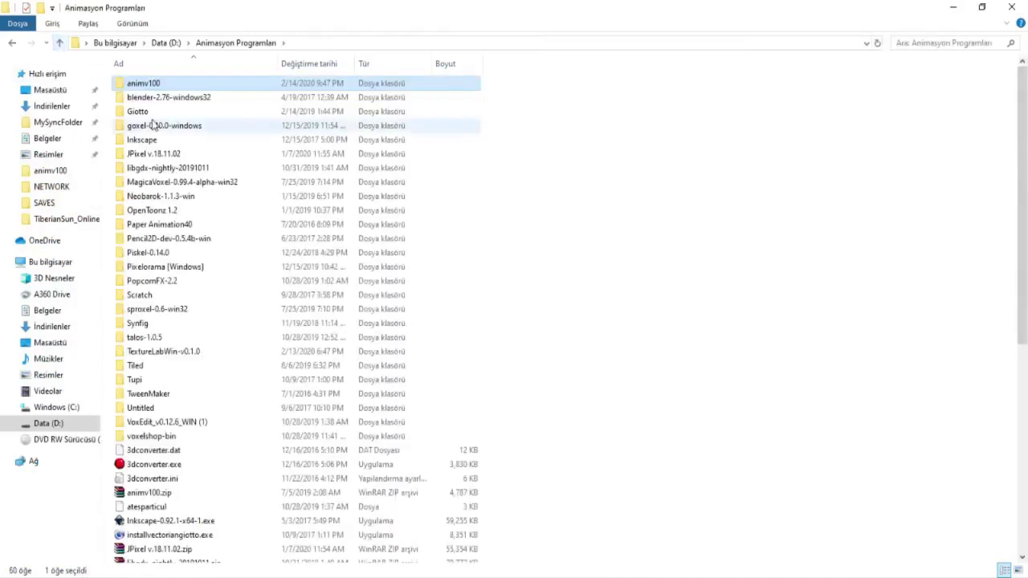
click(59, 43)
text(tiberian sun)
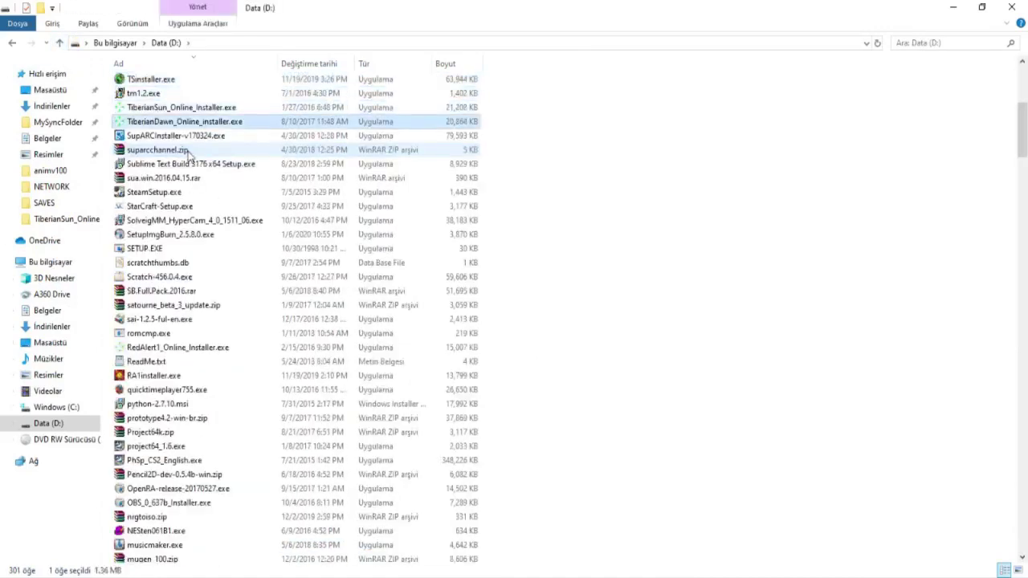
double_click(181, 80)
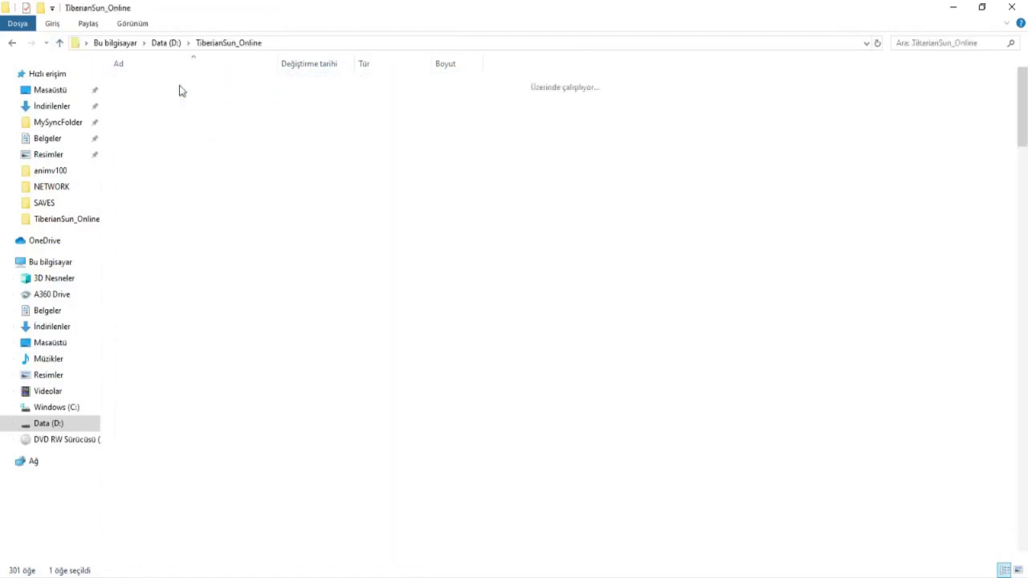
- Find SHP_Builder.exe in the TiberianSun_Online folder and launch it
click(185, 181)
text(shp)
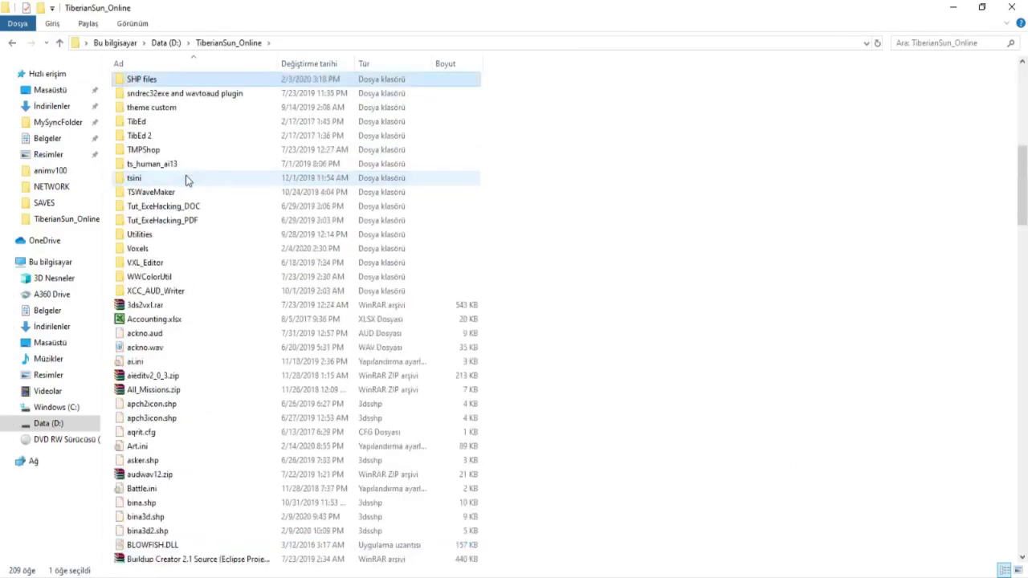
text(sss)
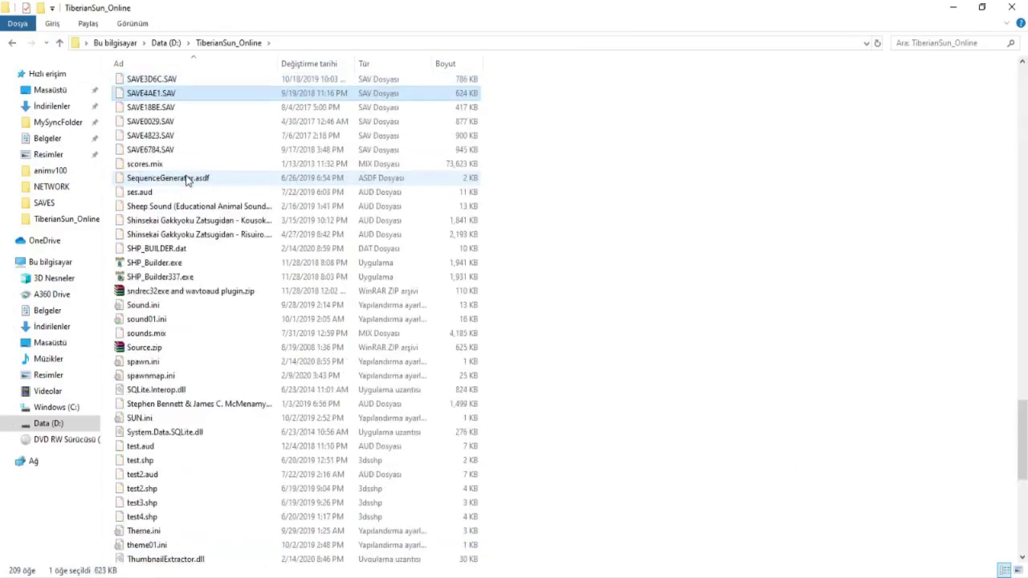
double_click(220, 263)
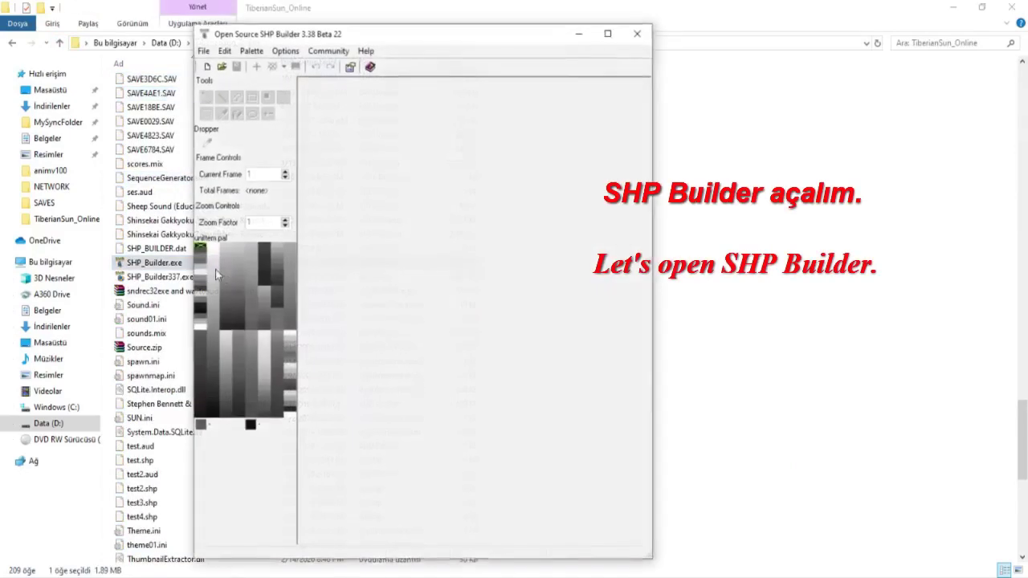
- Start an image-to-SHP import and choose housebb.png from the animv100 folder as the first frame
click(204, 51)
mouse_move(237, 214)
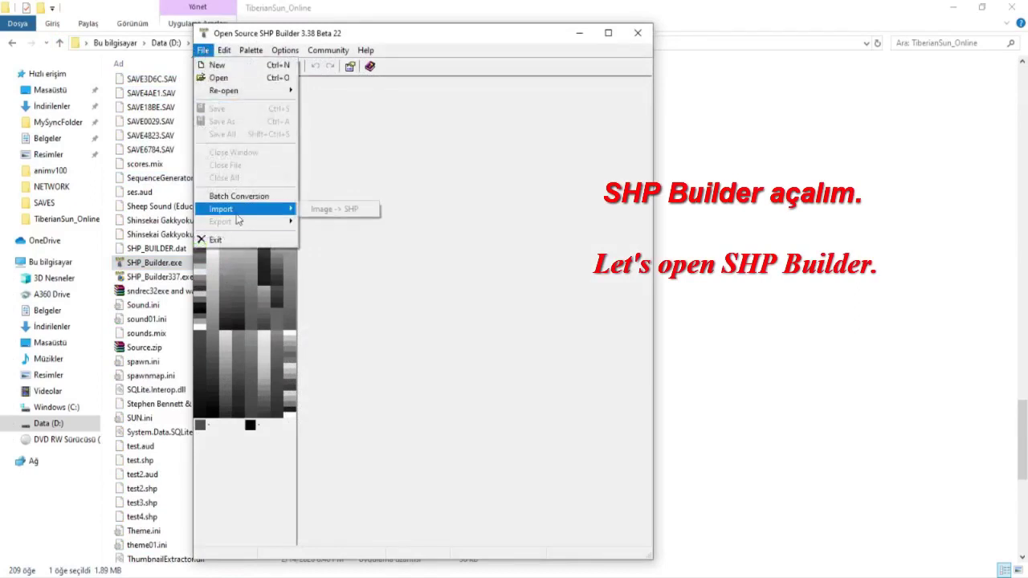
click(333, 208)
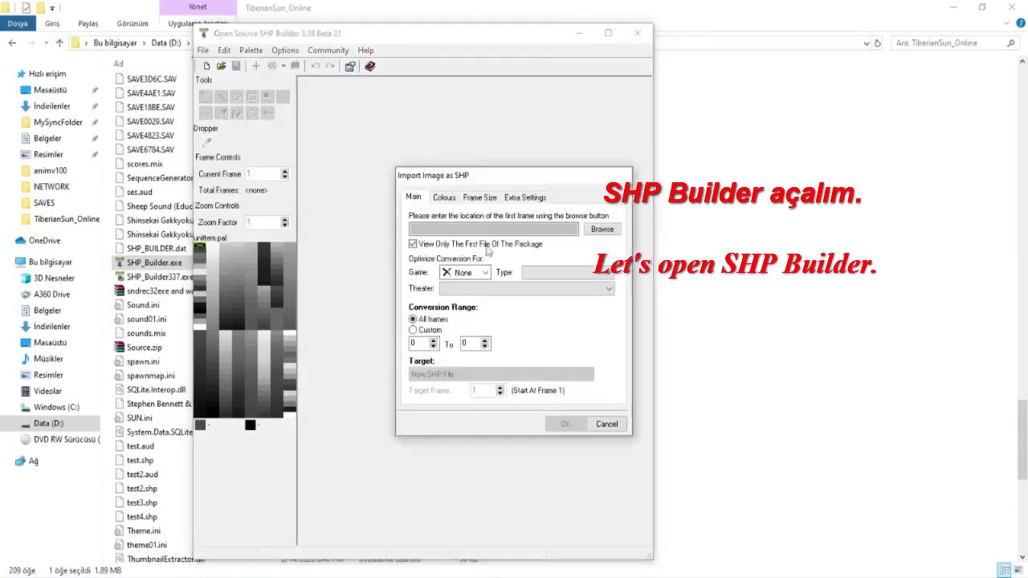
click(602, 229)
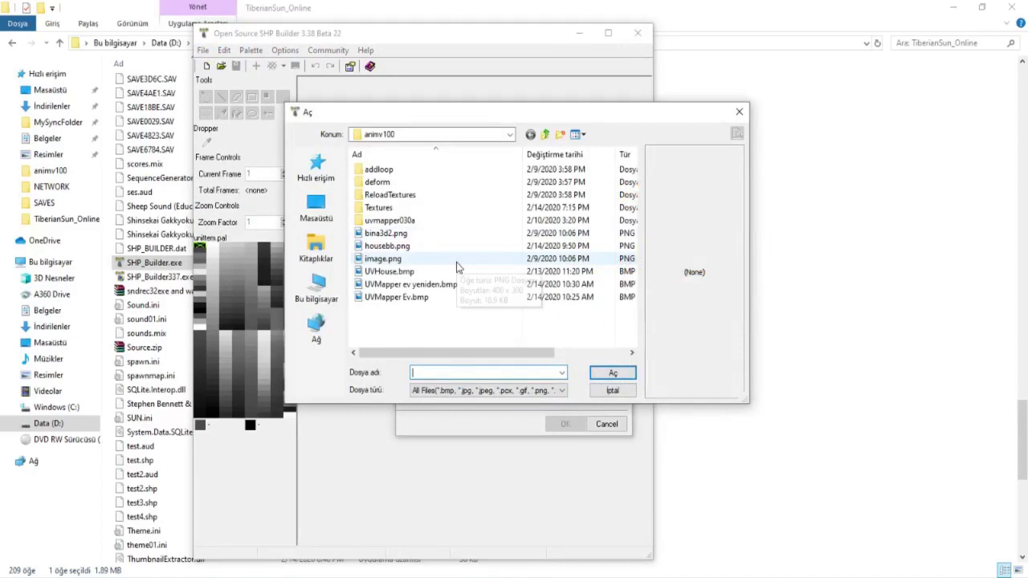
double_click(456, 246)
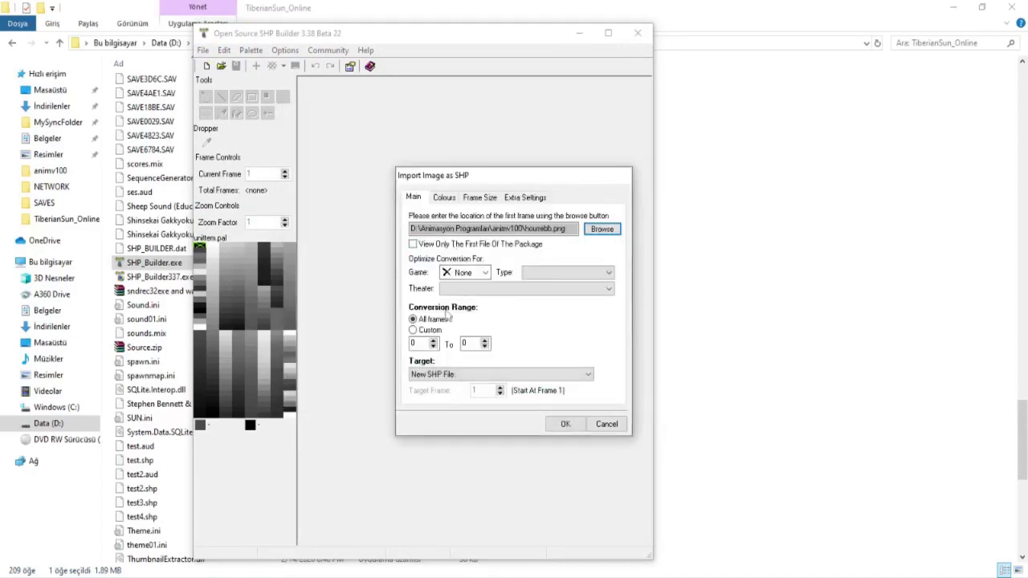
- Optimise the conversion for the game TS with type Buildings and theater Temperate, targeting a new SHP file
click(482, 273)
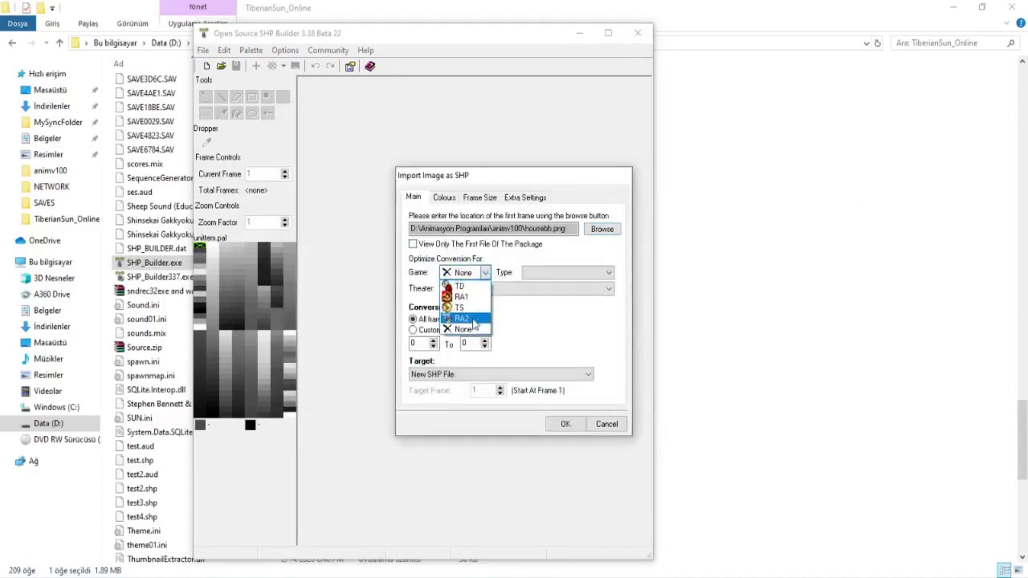
click(459, 305)
click(554, 273)
click(547, 295)
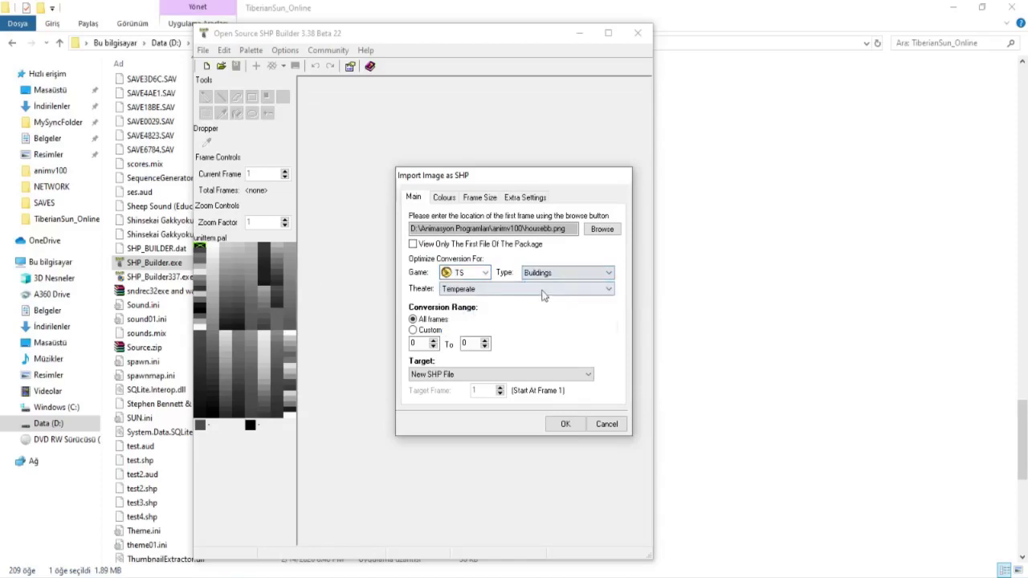
click(468, 375)
click(468, 374)
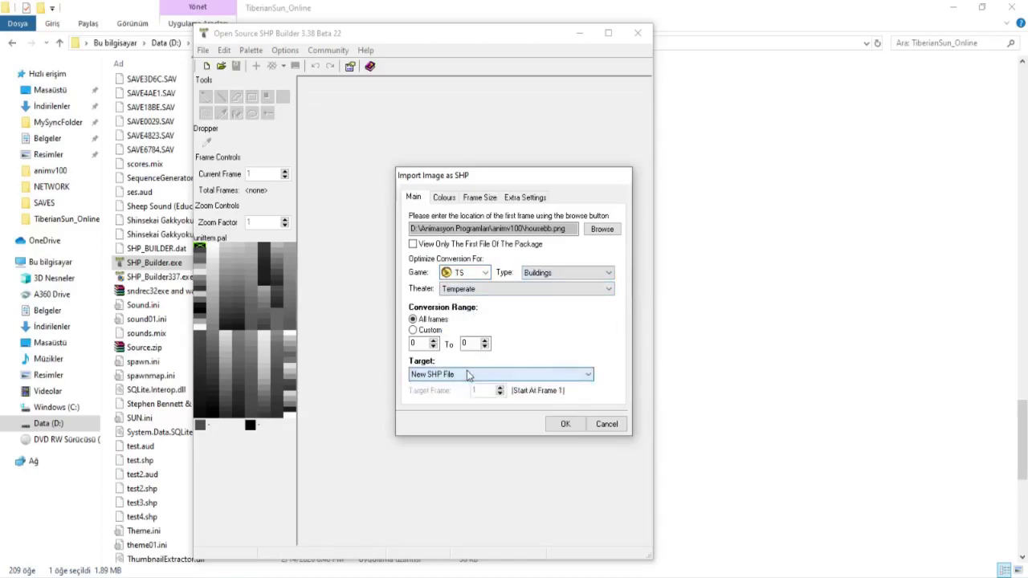
- Review the import's colour, frame size and extra settings, and convert the image to an SHP
click(440, 198)
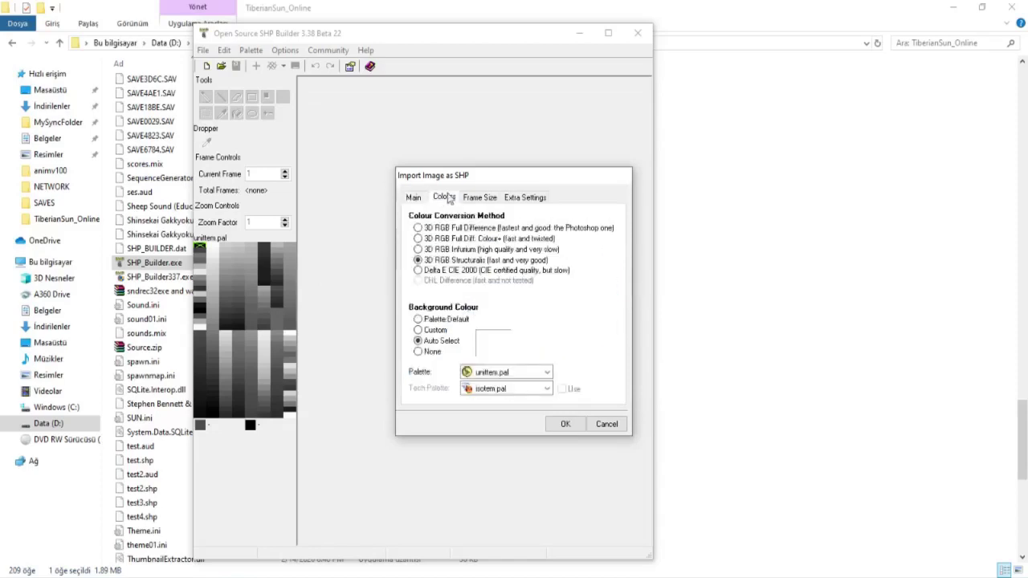
click(478, 198)
click(520, 199)
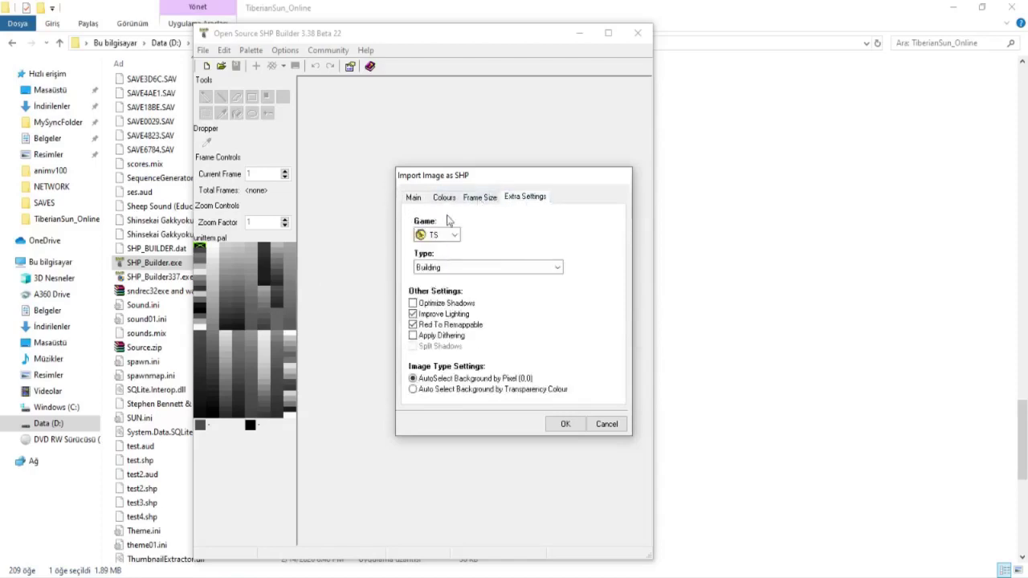
click(411, 199)
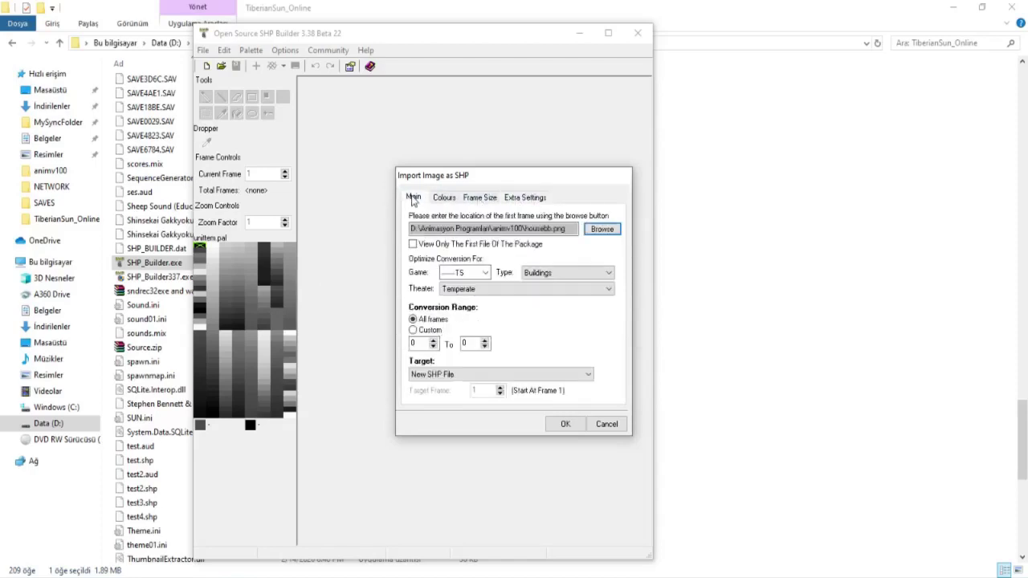
click(565, 424)
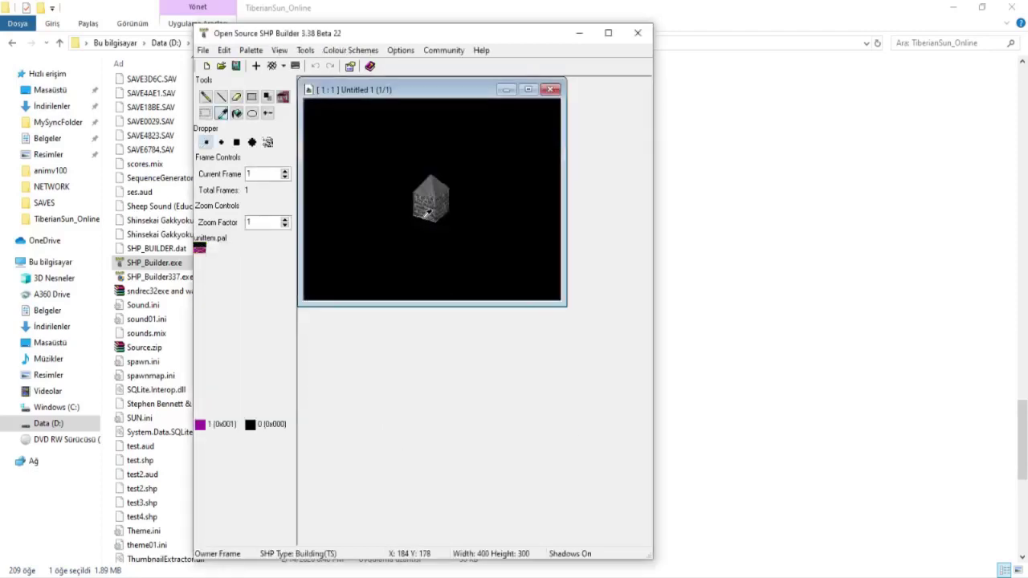
- Apply the Tiberian Sun palette unittem.pal to the imported house SHP
click(260, 51)
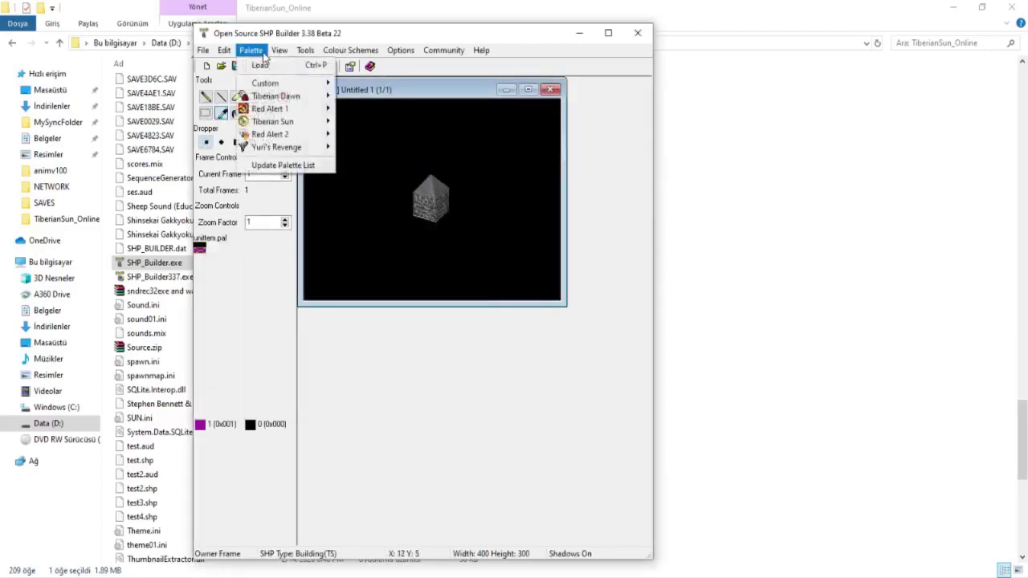
click(413, 94)
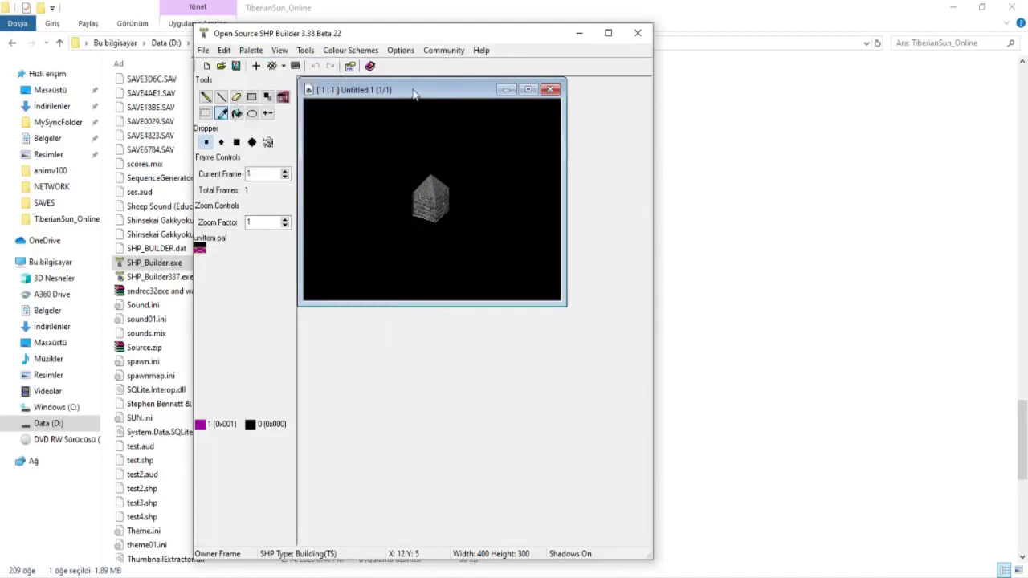
click(251, 50)
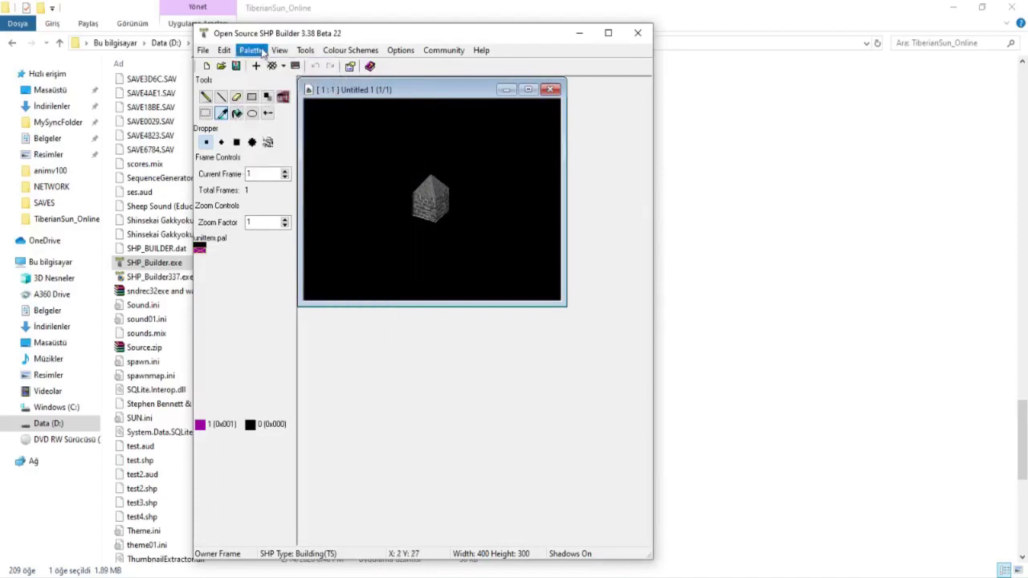
mouse_move(281, 121)
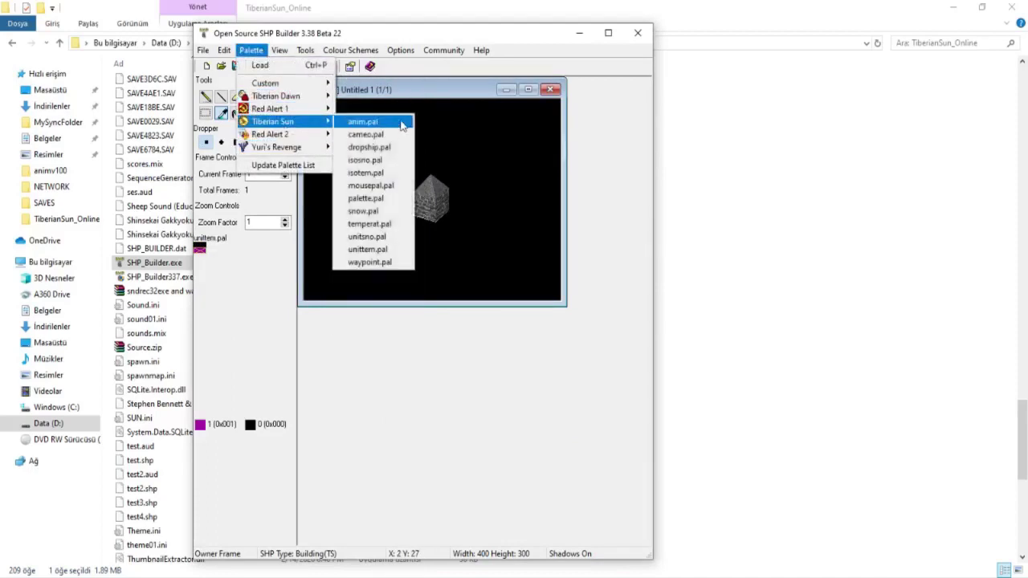
click(387, 249)
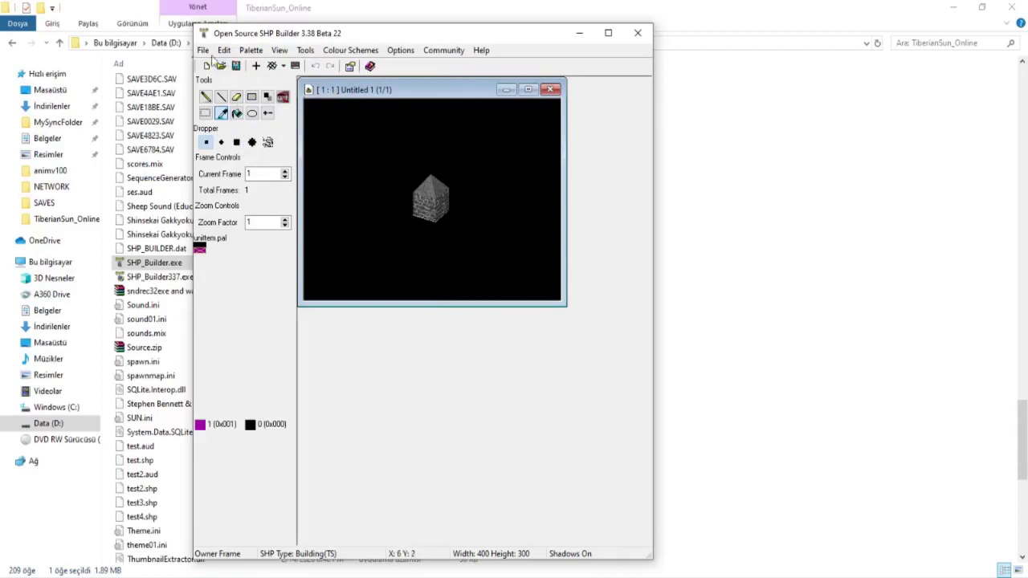
- Save the house as houseb.shp in SHP (TS) format in the TiberianSun_Online folder and close SHP Builder
click(203, 49)
click(241, 121)
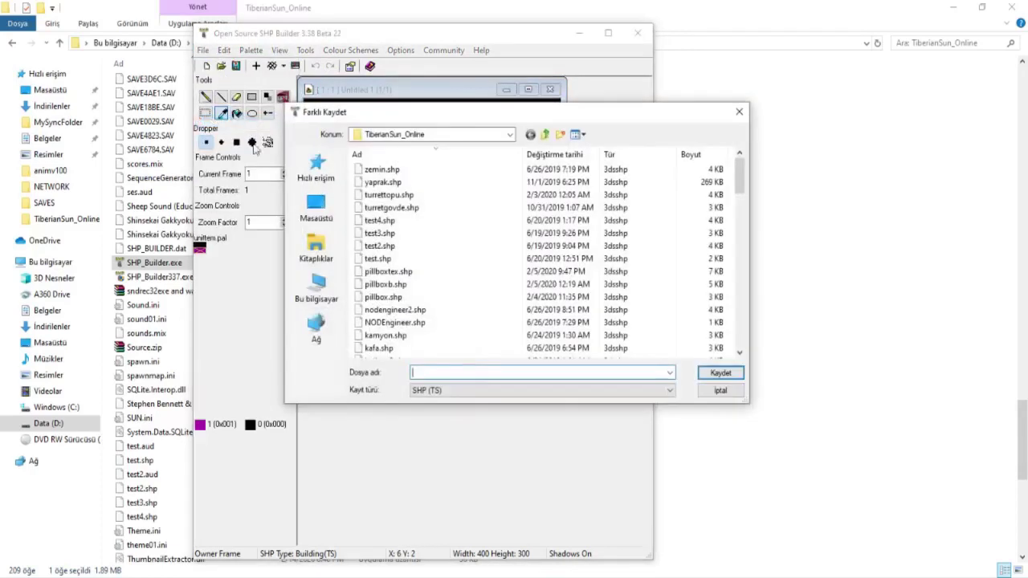
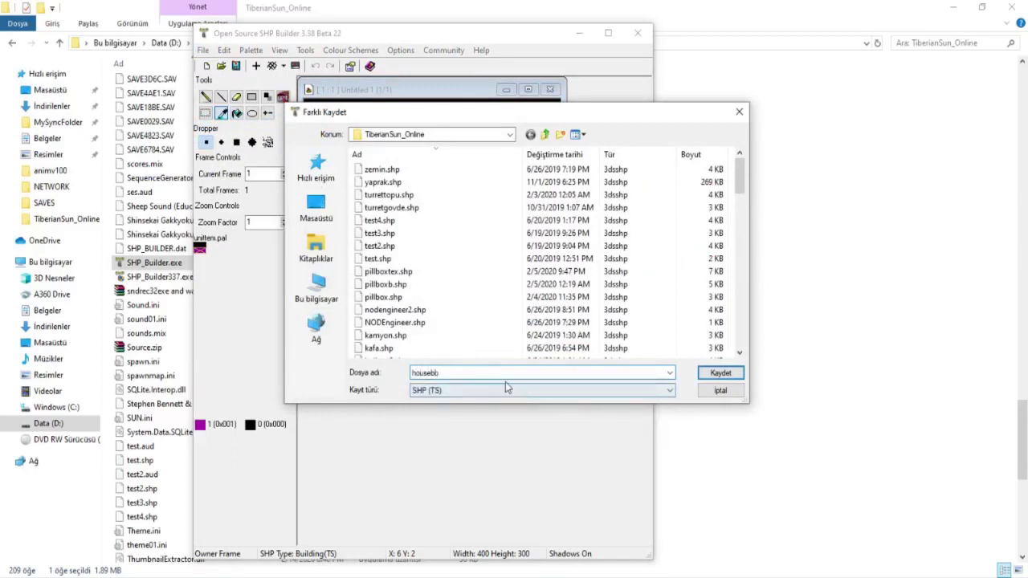
click(714, 377)
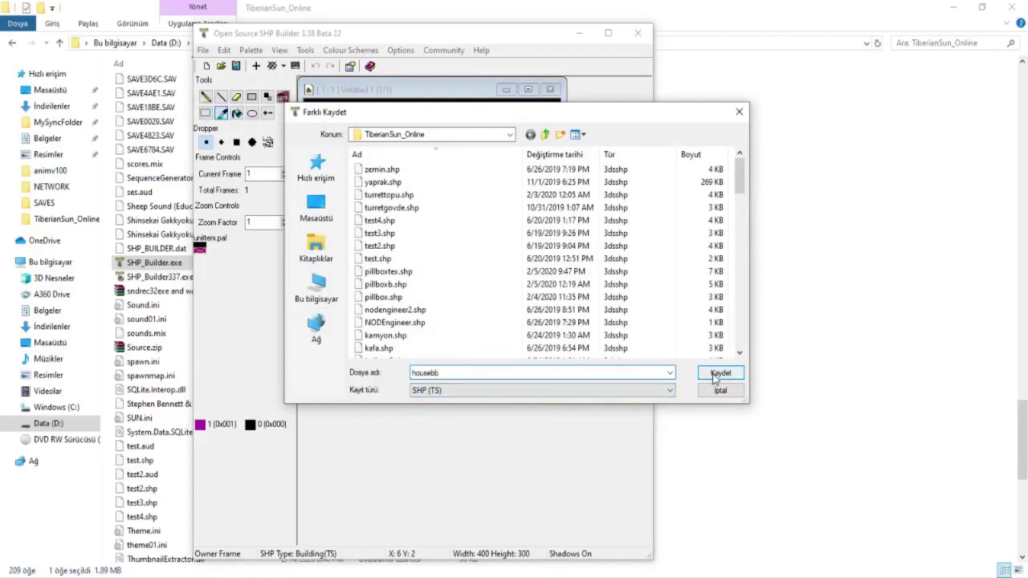
click(715, 375)
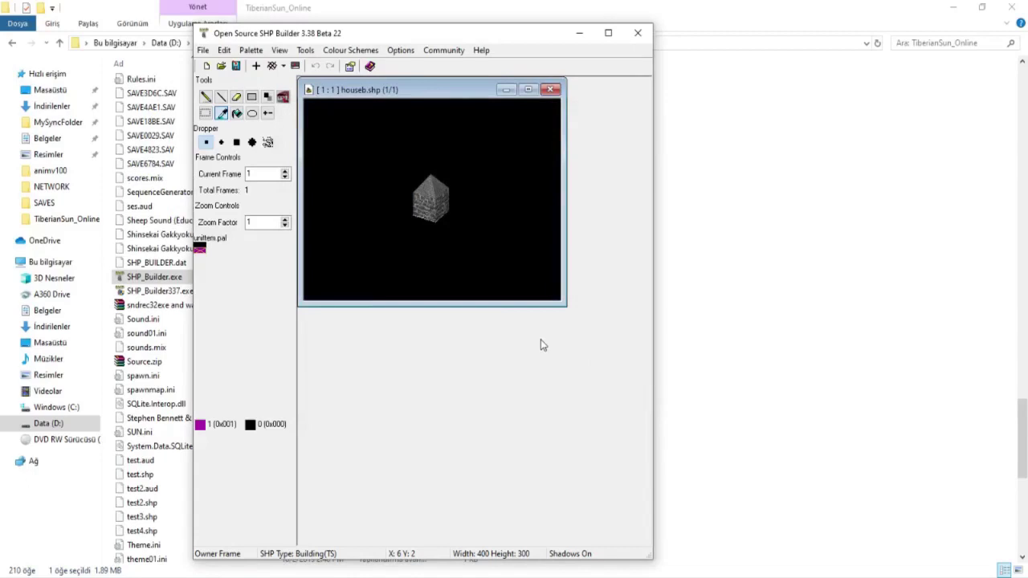
click(550, 89)
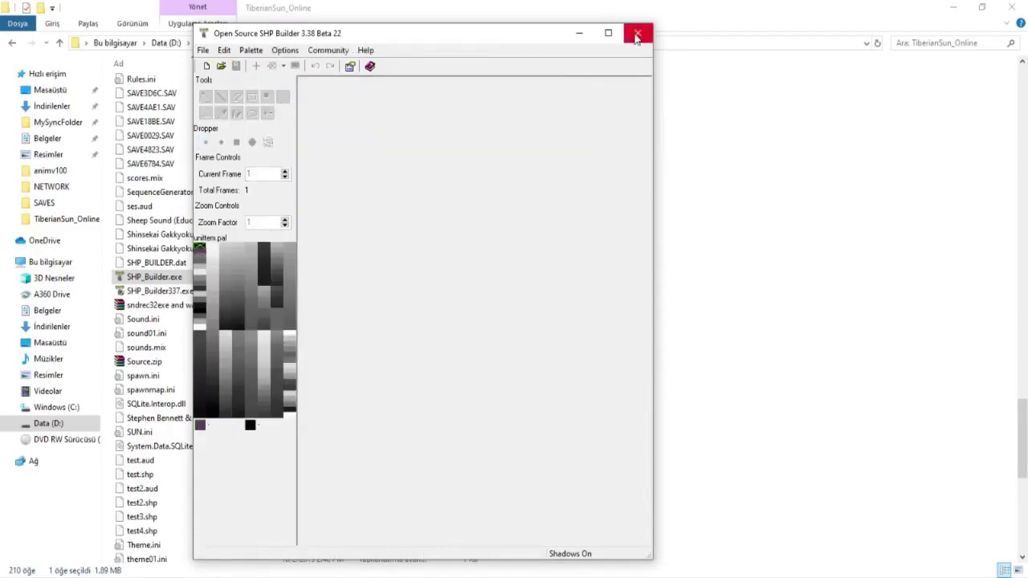
click(636, 35)
- Locate the saved houseb.shp in the TiberianSun_Online folder
click(212, 112)
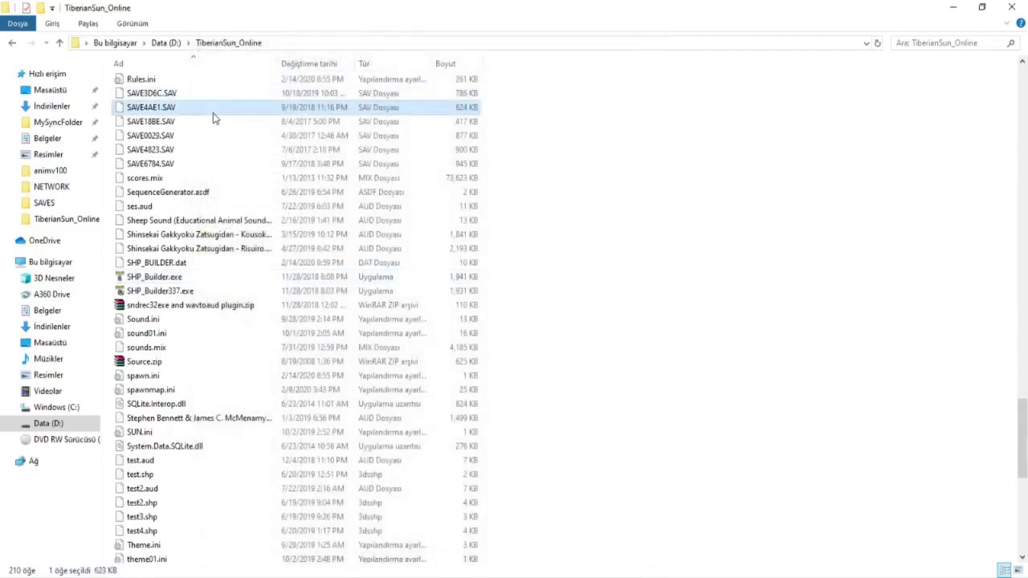
scroll(213, 113, up, 15)
scroll(212, 112, down, 15)
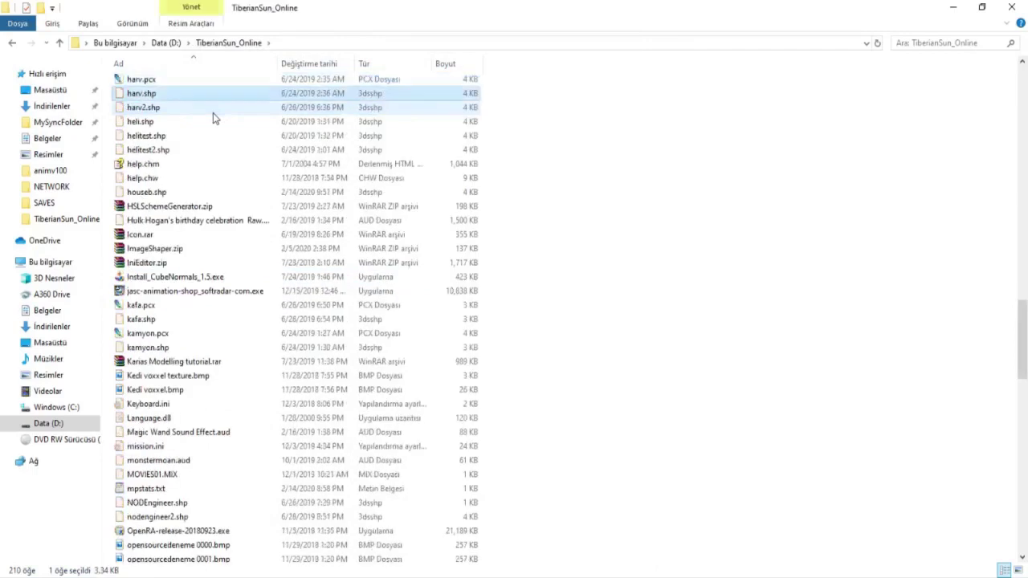
click(253, 155)
key(Down)
key(Down)
key(Down)
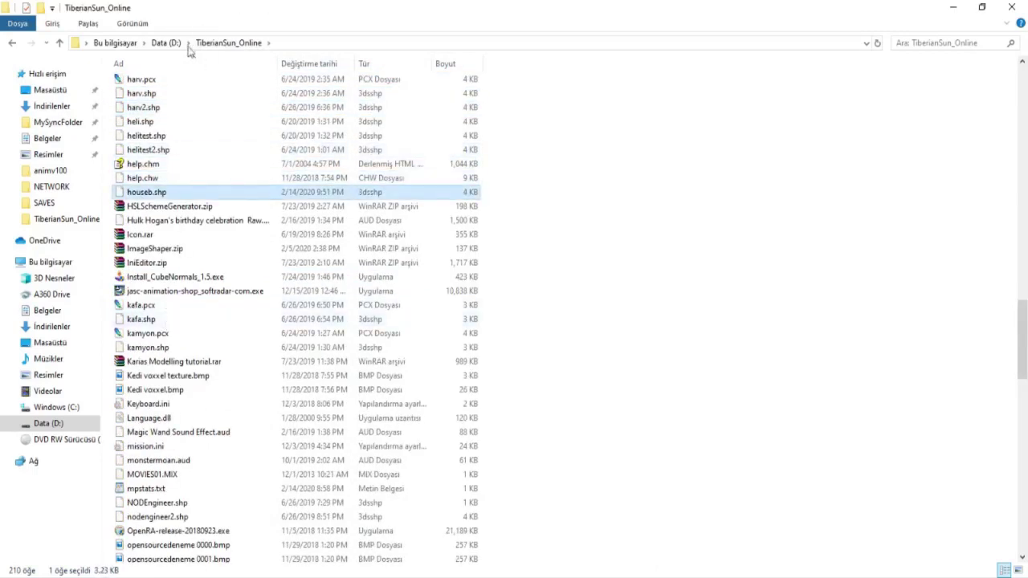
- Open the Utilities subfolder of TiberianSun_Online
click(232, 267)
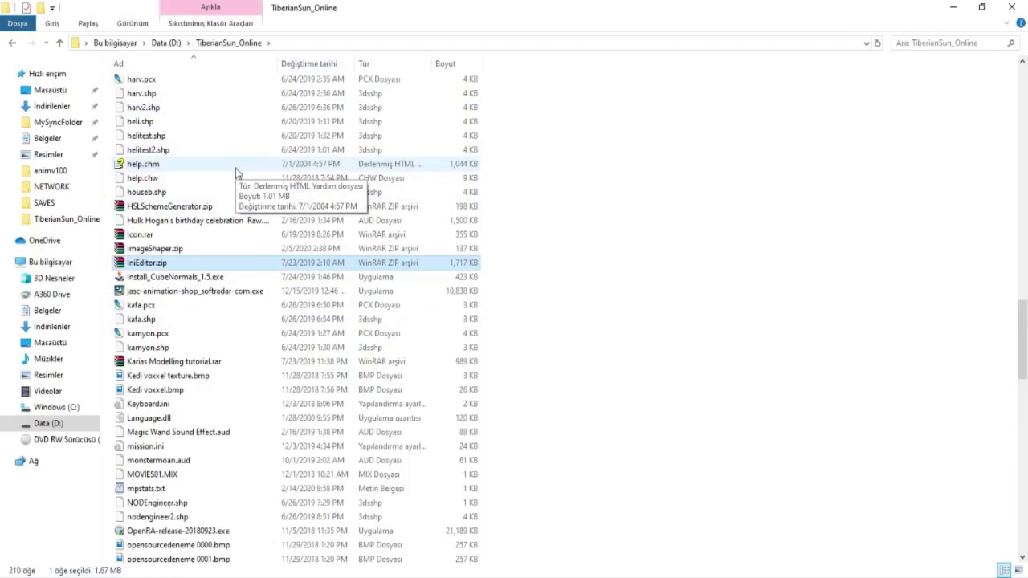
drag(1014, 325, 1005, 160)
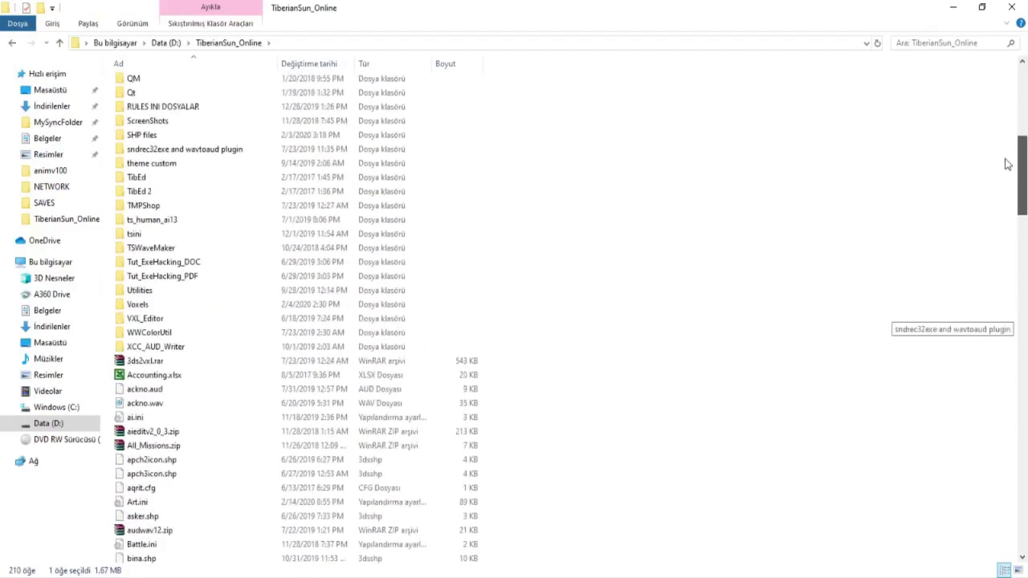
double_click(279, 290)
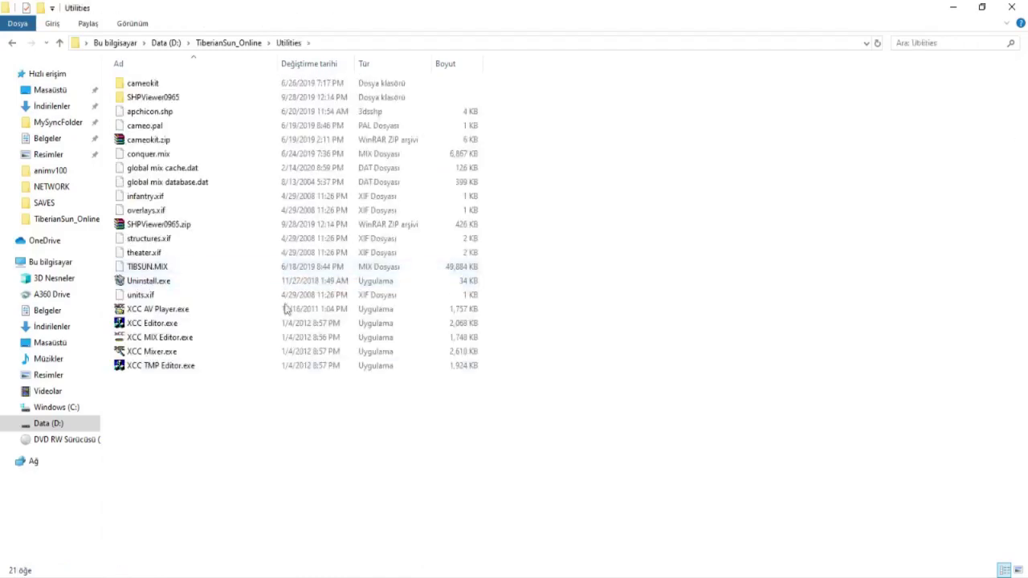
double_click(268, 354)
click(1012, 8)
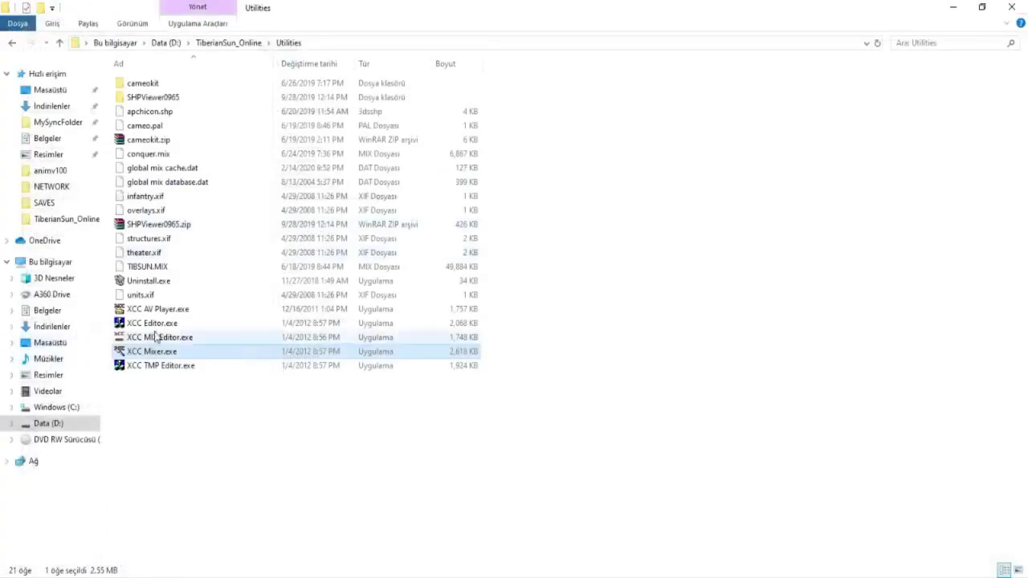
double_click(158, 325)
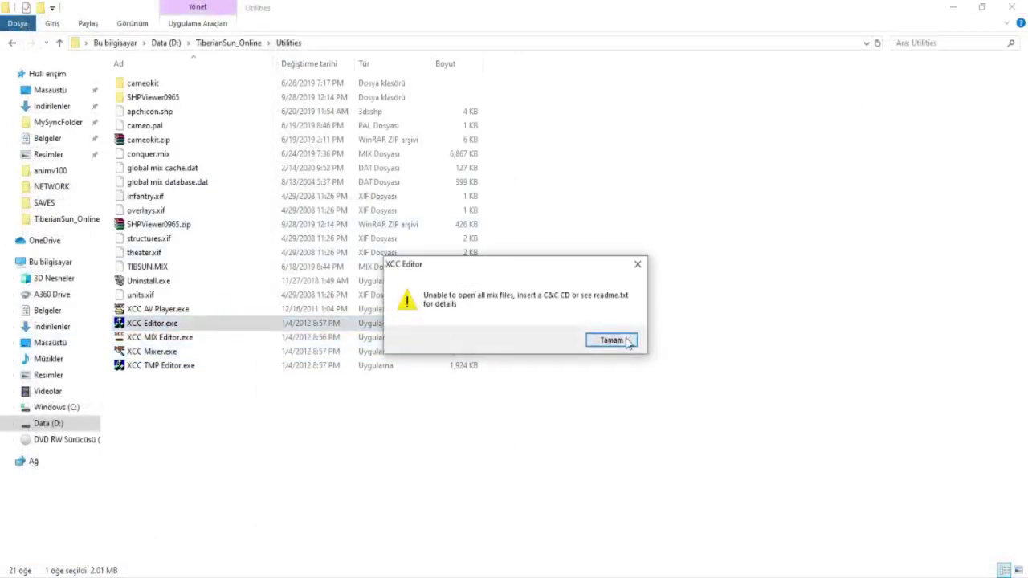
click(612, 340)
- Launch XCC MIX Editor and open ecache02.mix from the TiberianSun_Online folder
double_click(202, 338)
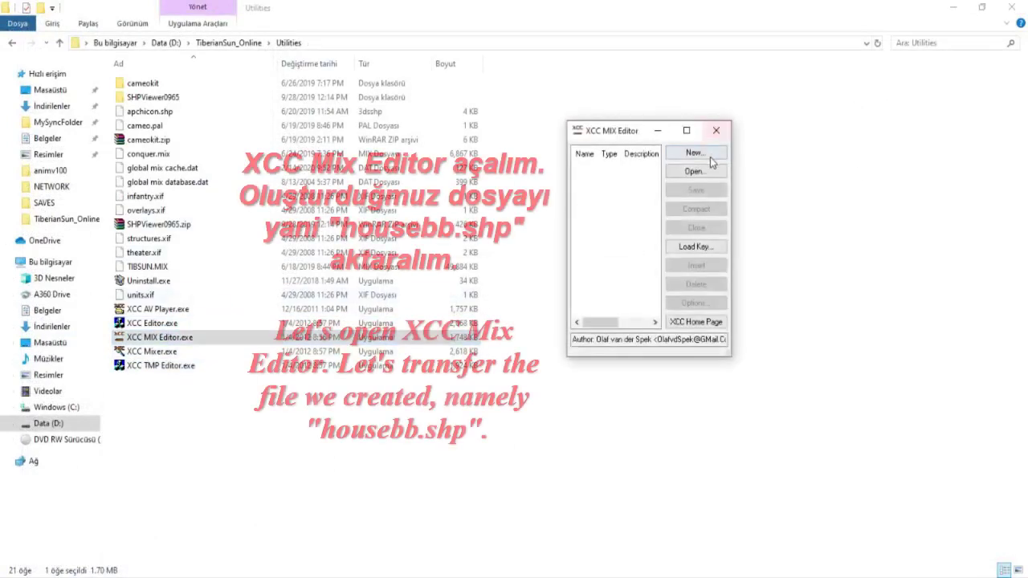
click(692, 171)
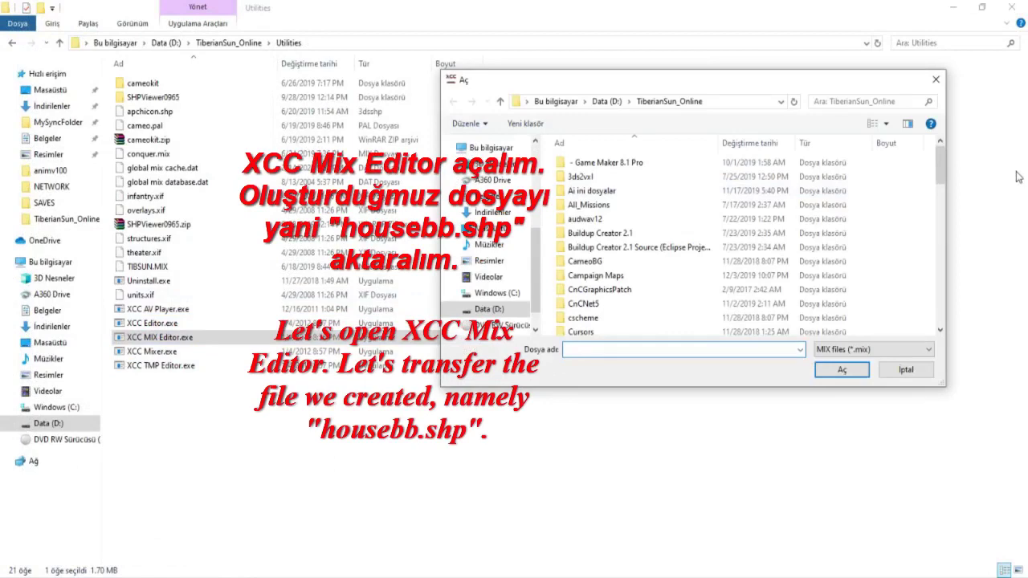
scroll(646, 229, down, 10)
double_click(646, 229)
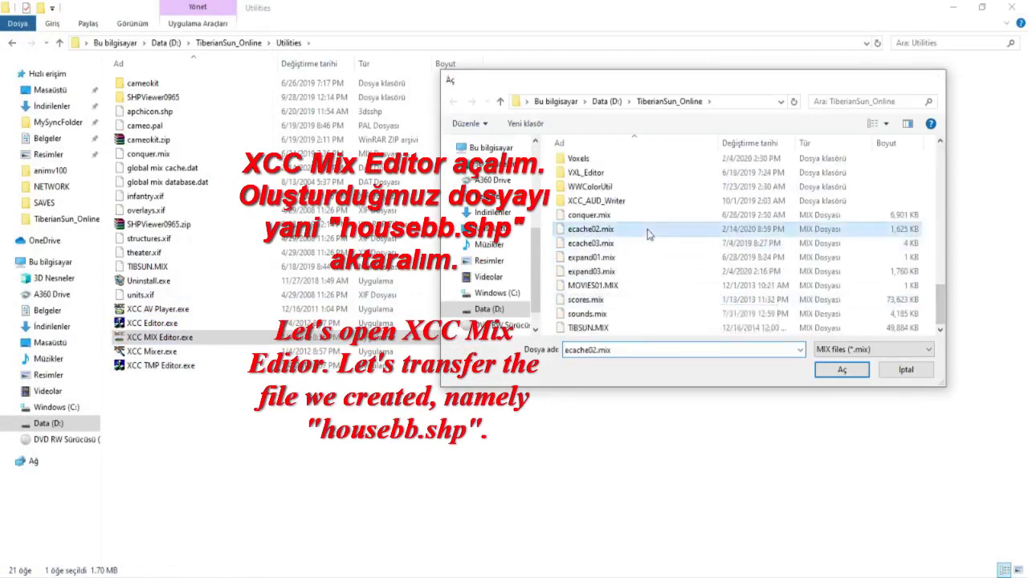
- Insert houseb.shp from the TiberianSun_Online folder into the ecache02.mix archive open in XCC MIX Editor
click(59, 42)
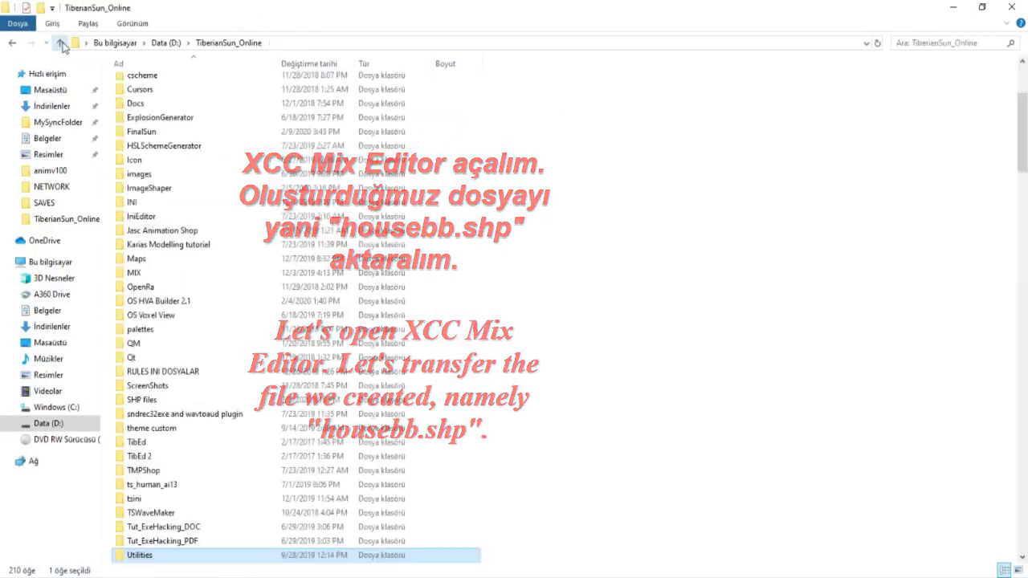
click(188, 187)
text(h)
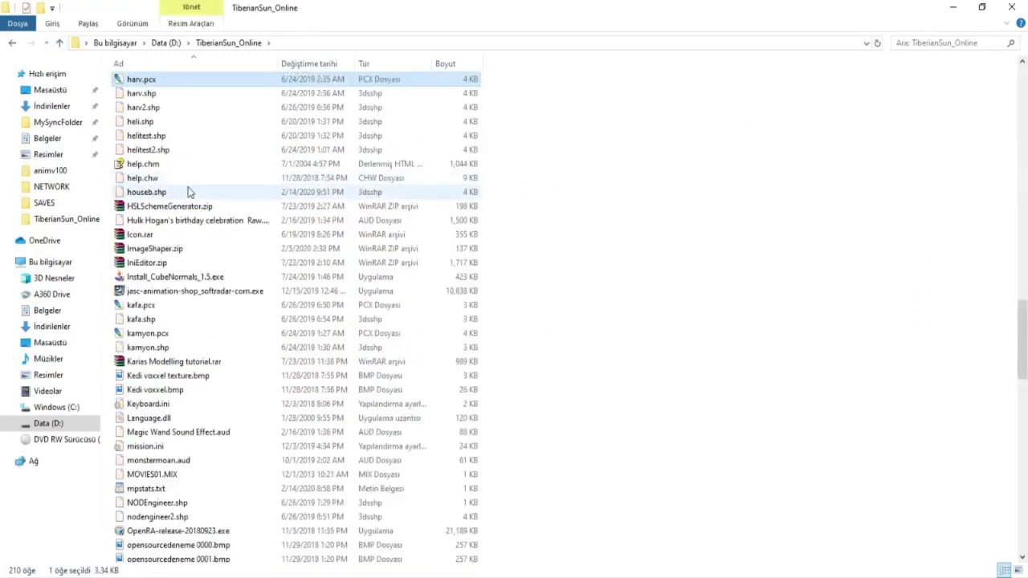
click(188, 191)
key(alt+Tab)
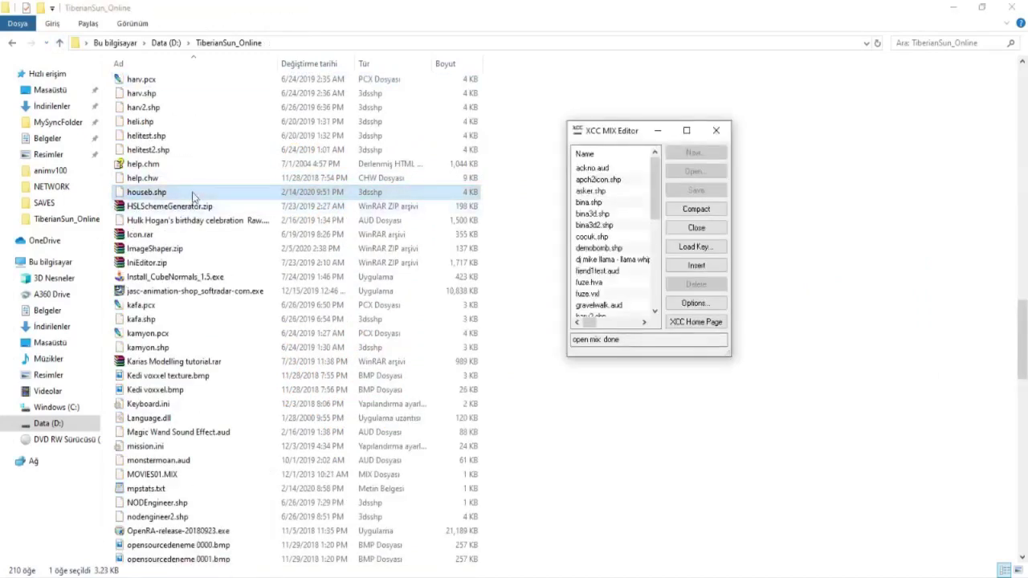
drag(193, 197, 661, 207)
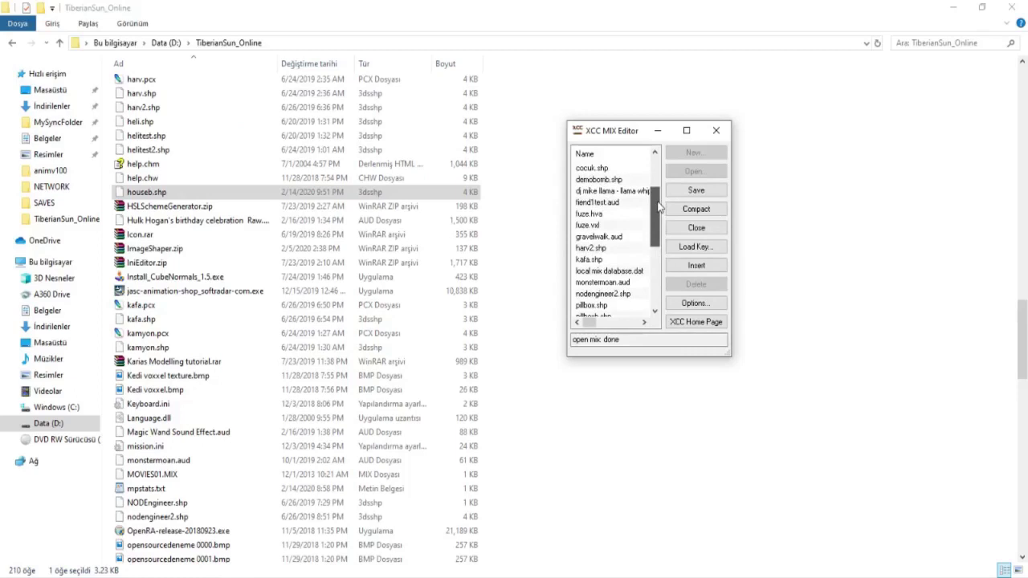
- Compact the ecache02.mix archive, then close it and exit XCC MIX Editor
drag(659, 207, 665, 312)
click(696, 210)
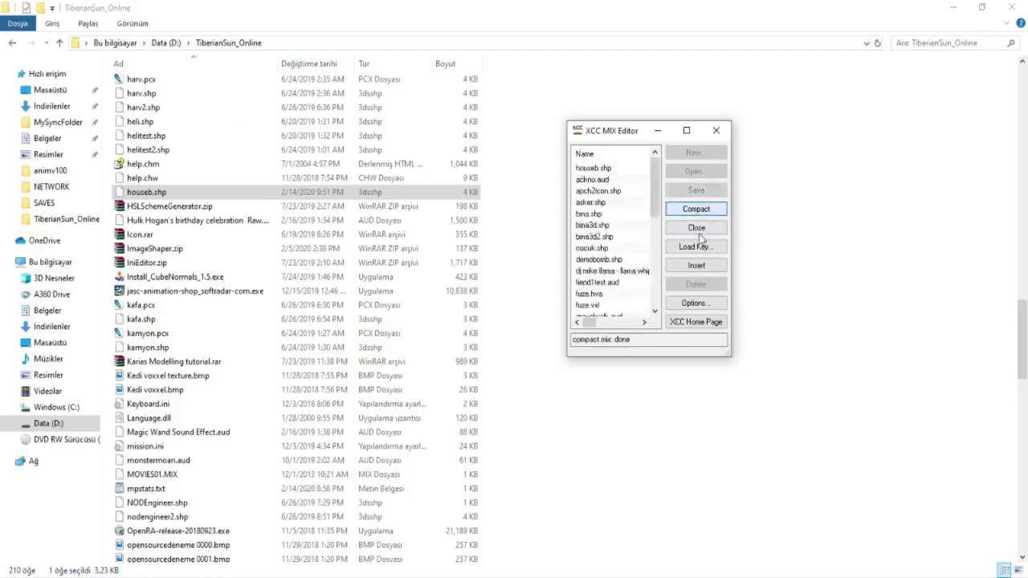
click(696, 228)
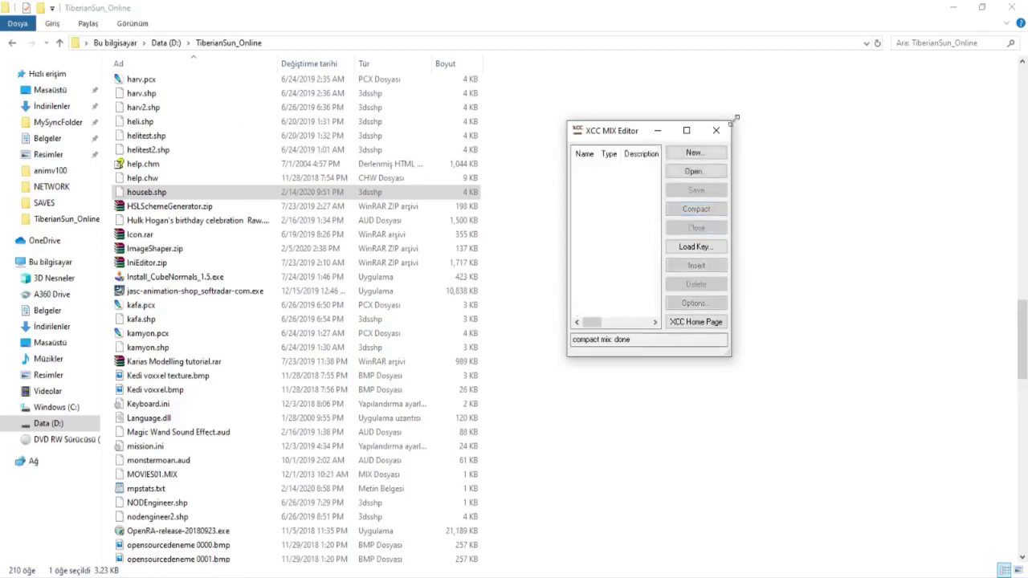
click(717, 133)
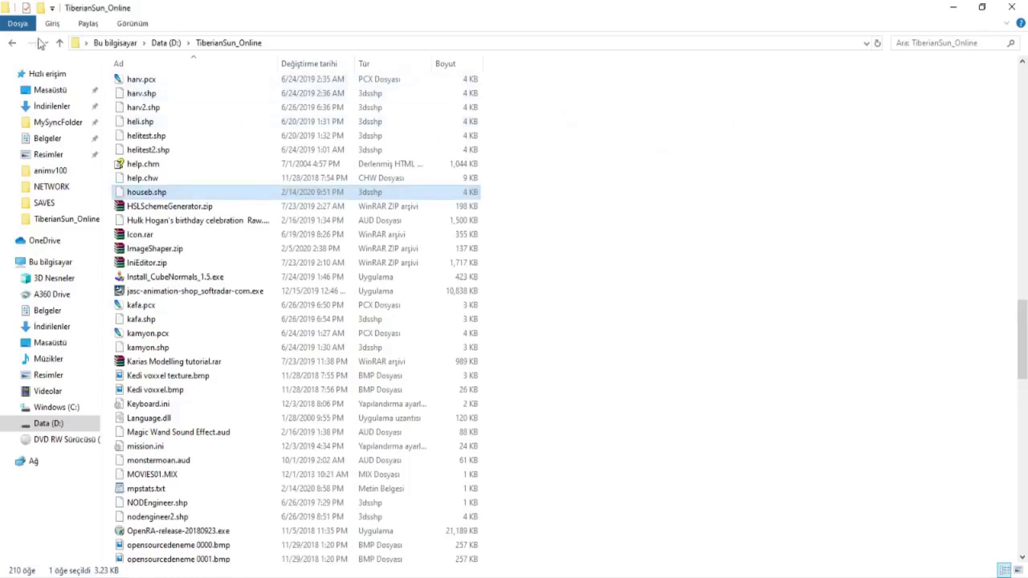
- Open Rules.ini from the TiberianSun_Online folder in Notepad and search downward for housebb
click(193, 224)
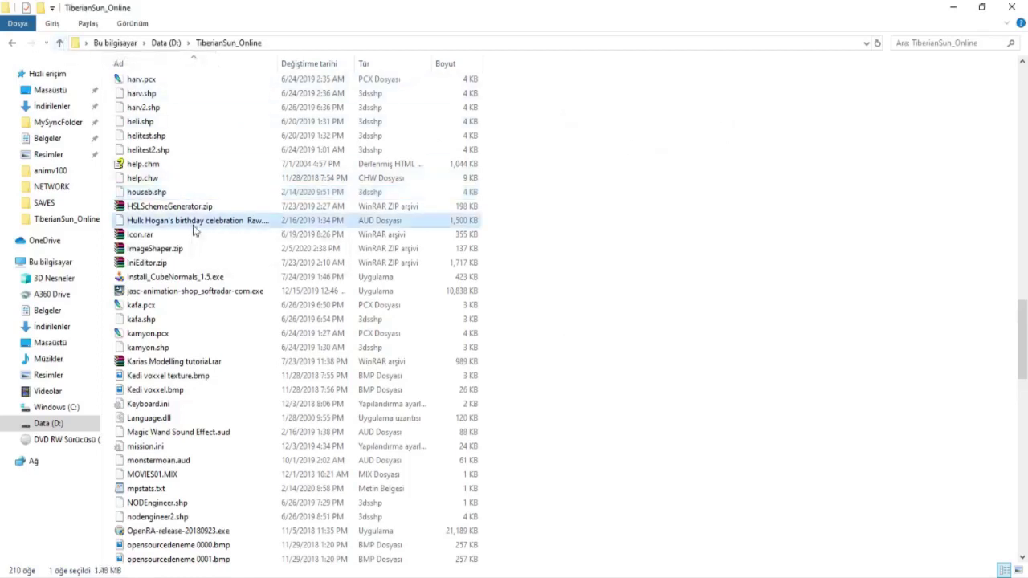
scroll(192, 229, down, 12)
double_click(184, 94)
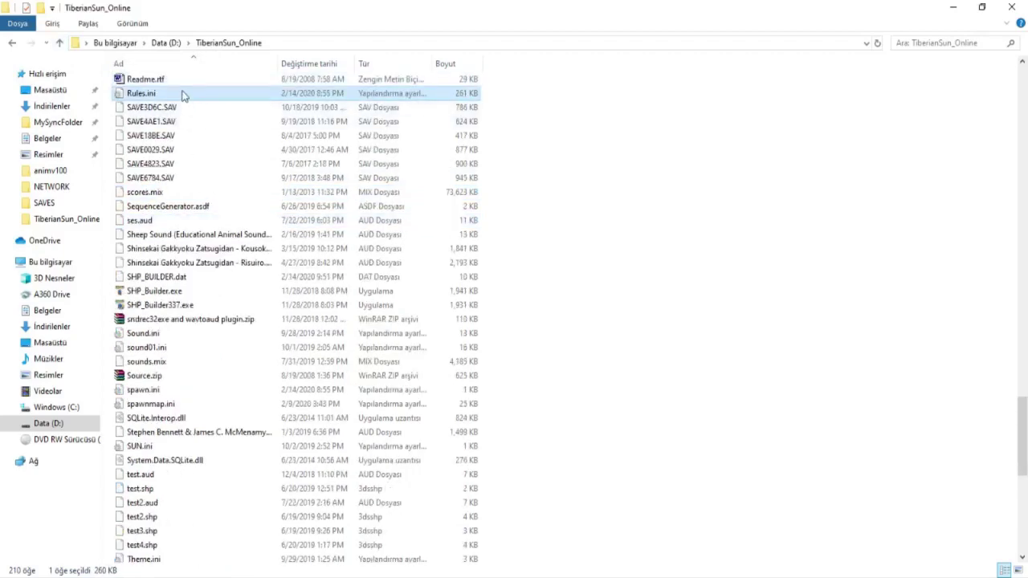
click(168, 76)
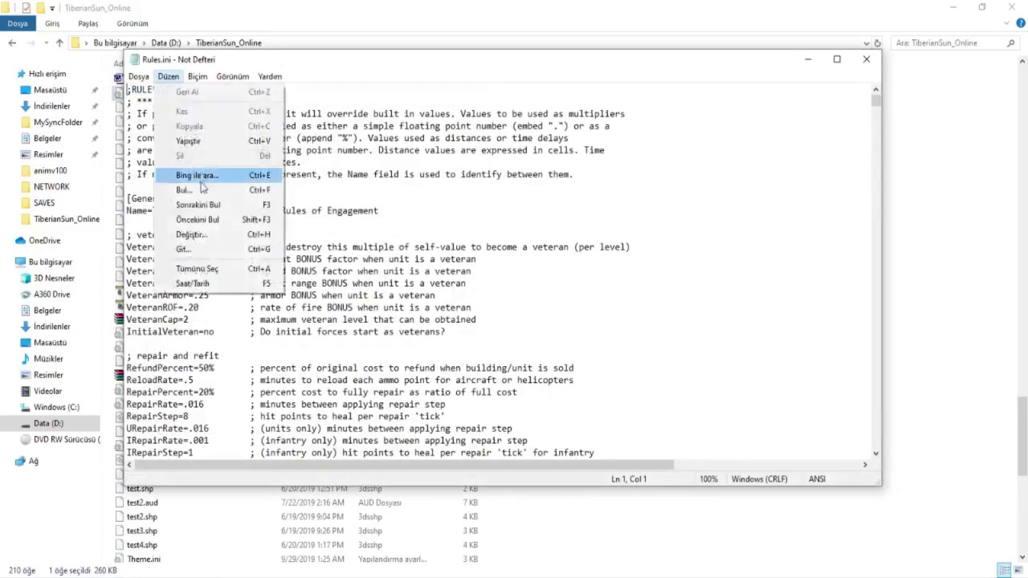
click(202, 189)
click(331, 232)
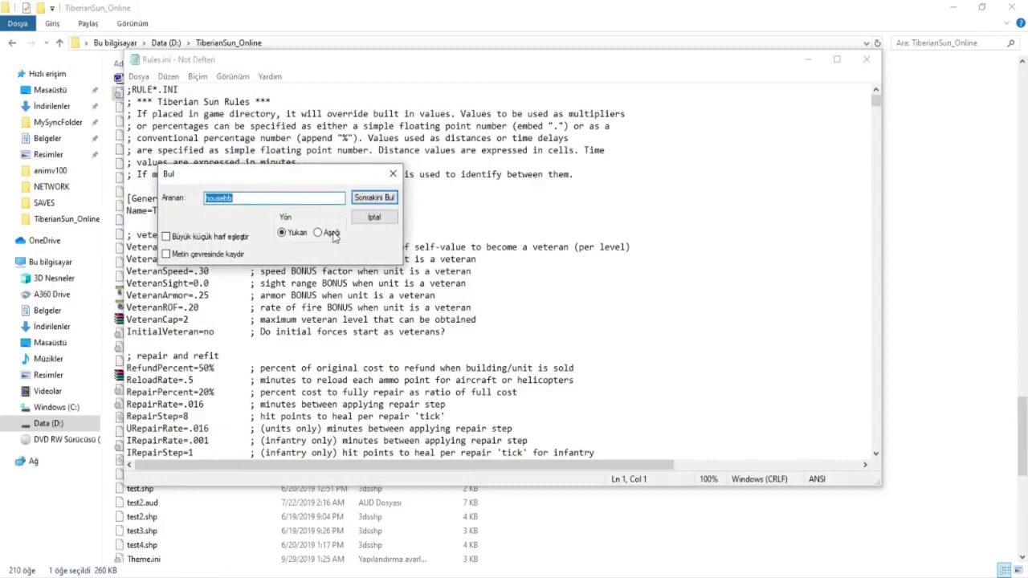
click(360, 199)
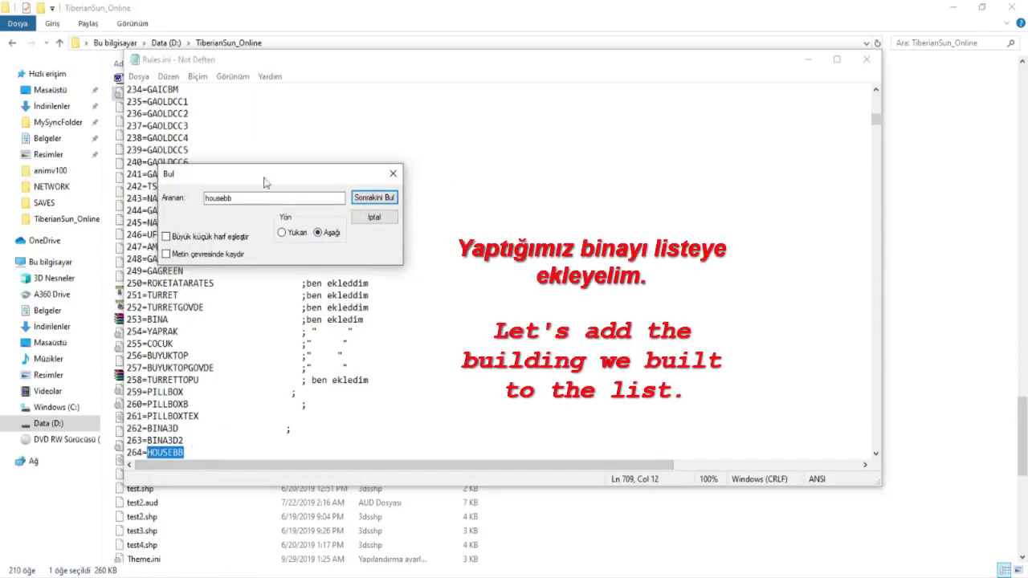
- Examine the HOUSEBB entry in the building list and trace the list back to its Building Type List heading
drag(260, 177, 446, 180)
scroll(361, 374, down, 4)
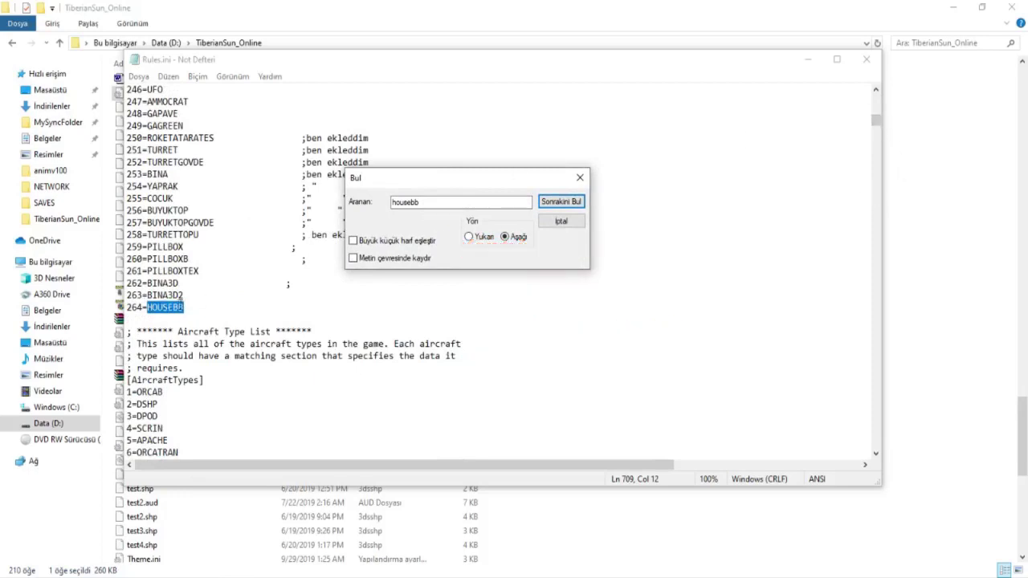
scroll(294, 361, up, 20)
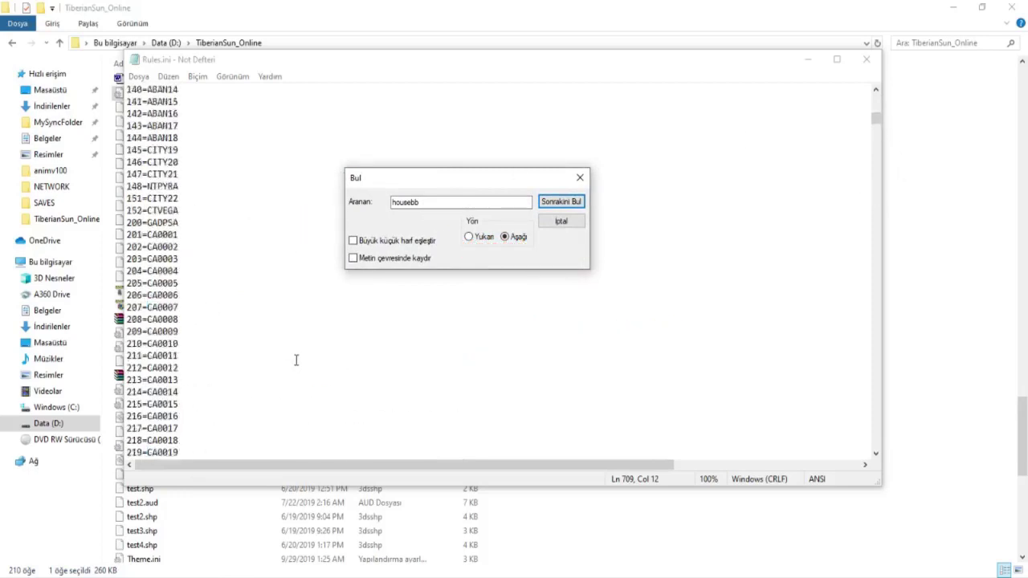
click(130, 186)
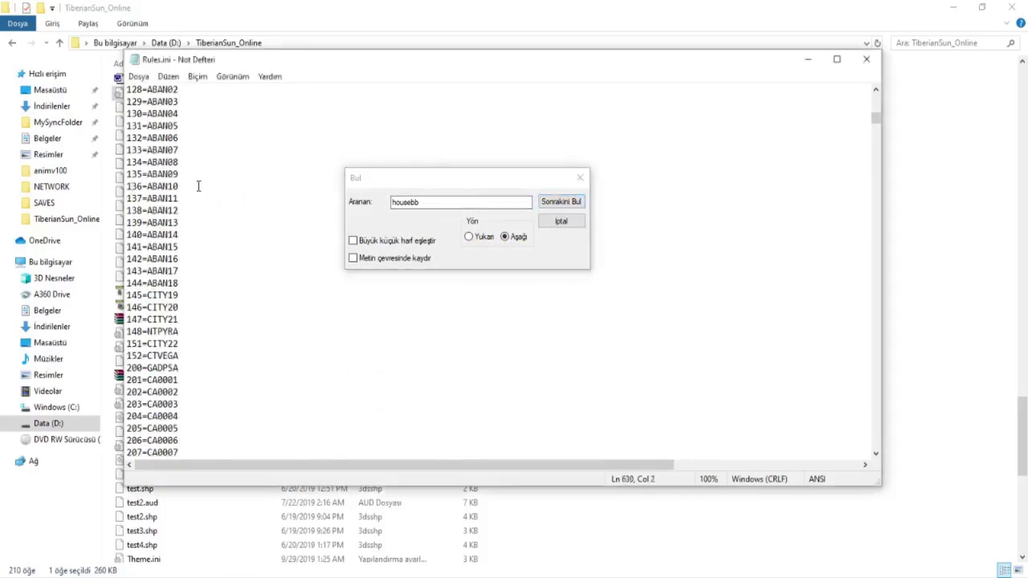
key(Page_Up)
key(Page_Up)
key(Page_Up)
key(Page_Up)
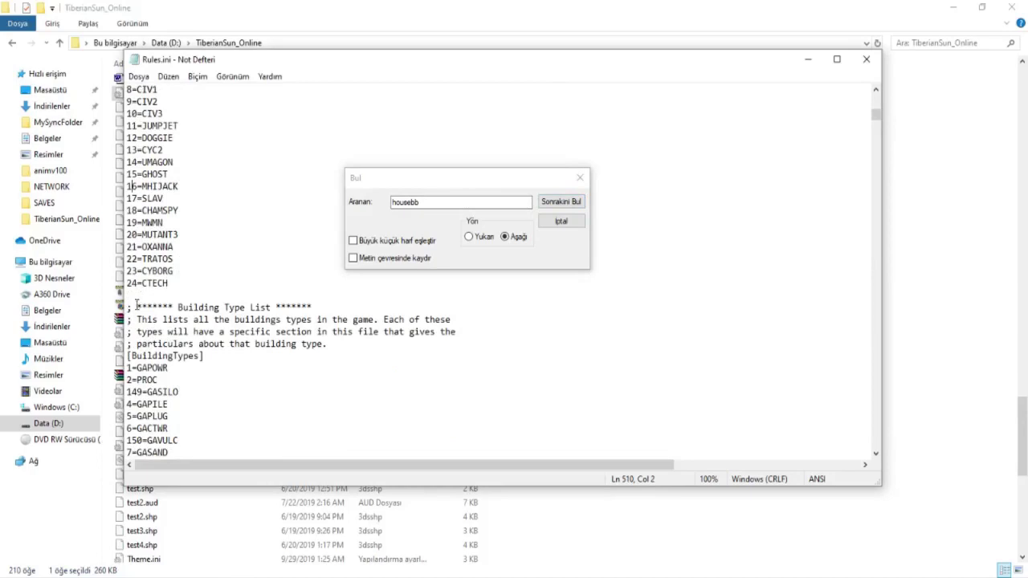
drag(137, 306, 179, 306)
click(276, 307)
click(538, 228)
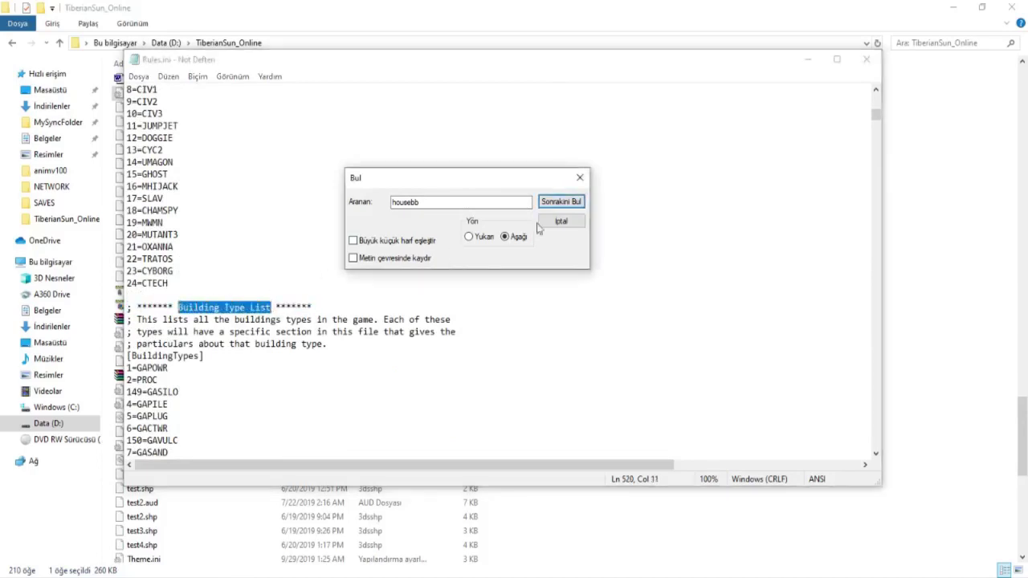
- Find the following housebb matches in Rules.ini up to the building's own [HOUSEBB] property section
click(558, 202)
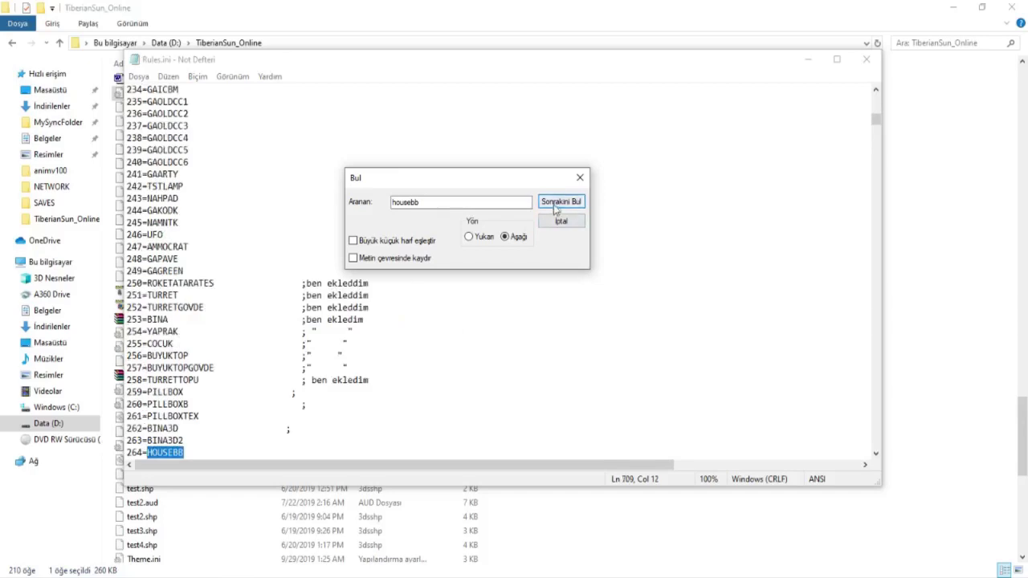
click(554, 208)
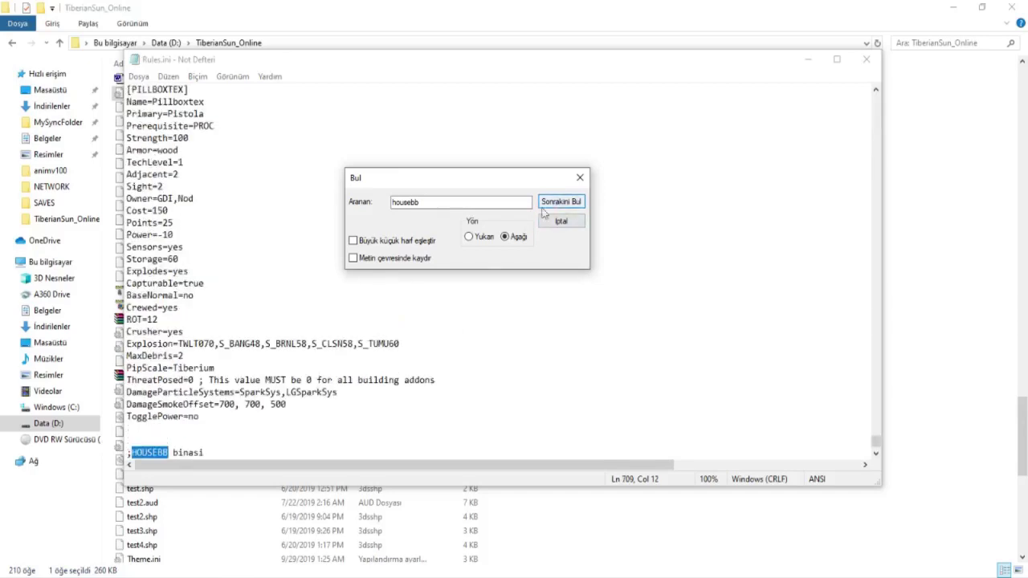
click(874, 444)
scroll(499, 336, down, 7)
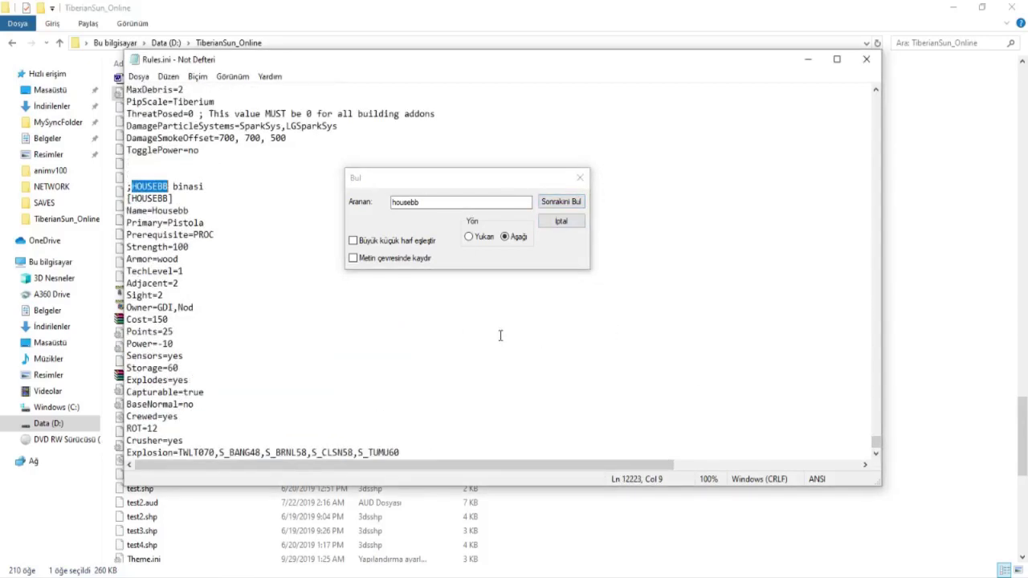
click(194, 201)
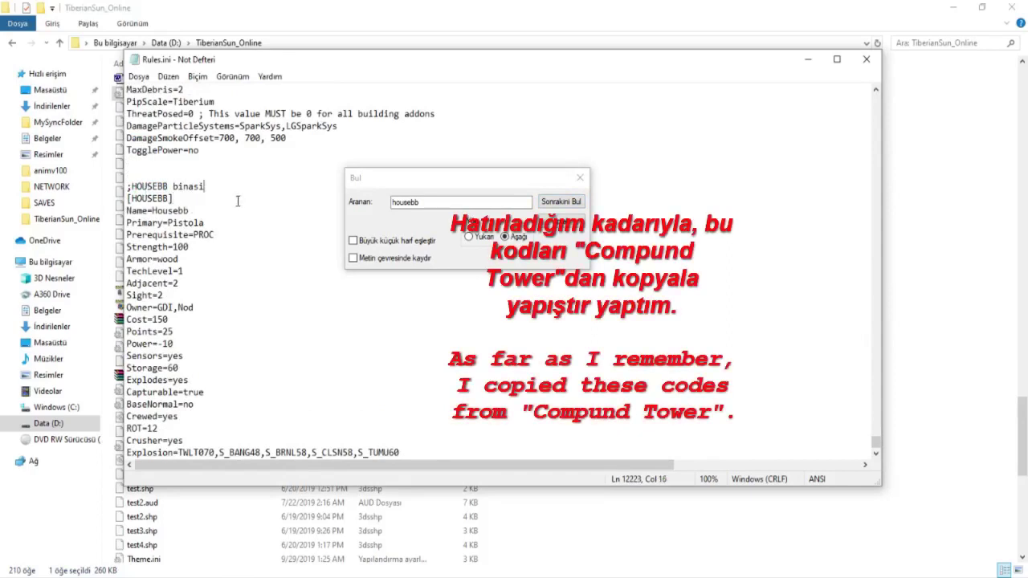
text(/bui)
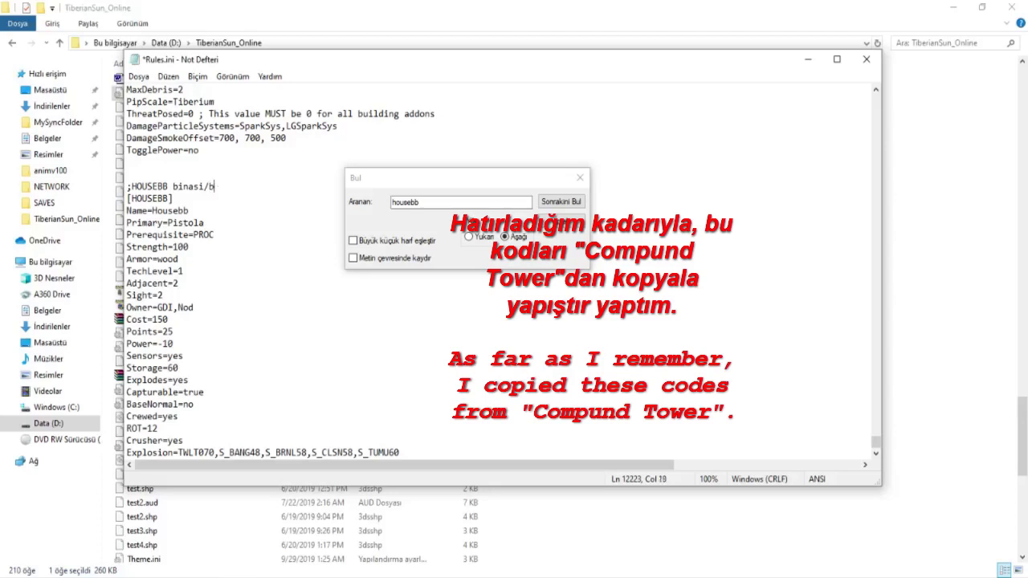
key(BackSpace)
key(BackSpace)
text(buil)
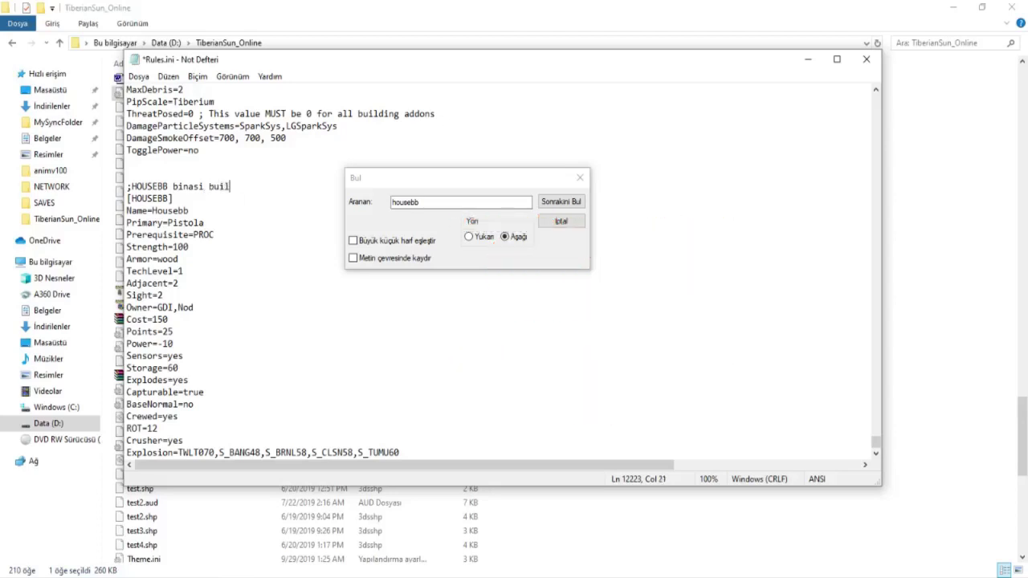
key(BackSpace)
key(BackSpace)
key(BackSpace)
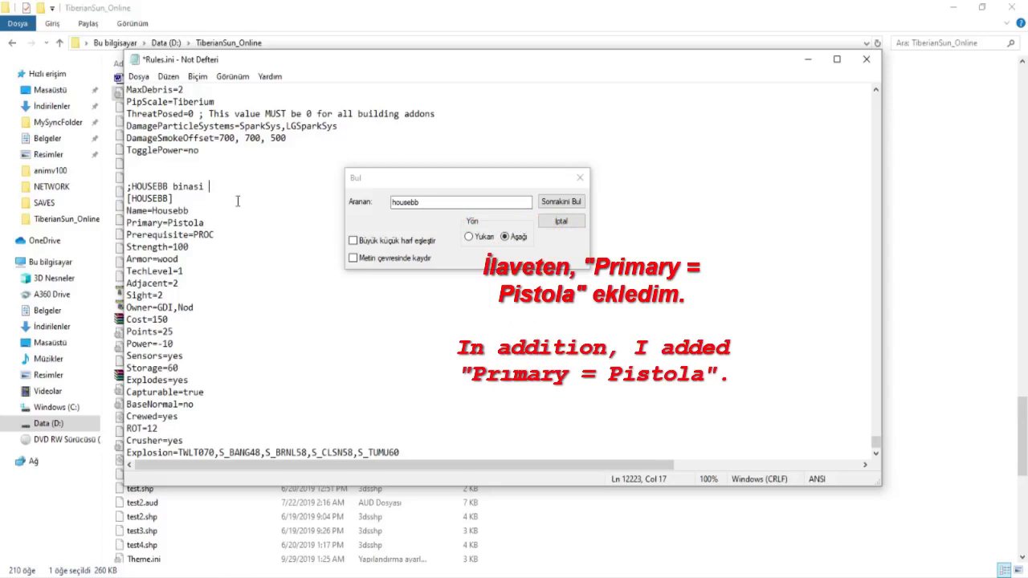
- Set Sight to 6 in the [HOUSEBB] section of Rules.ini
drag(192, 210, 204, 322)
click(181, 299)
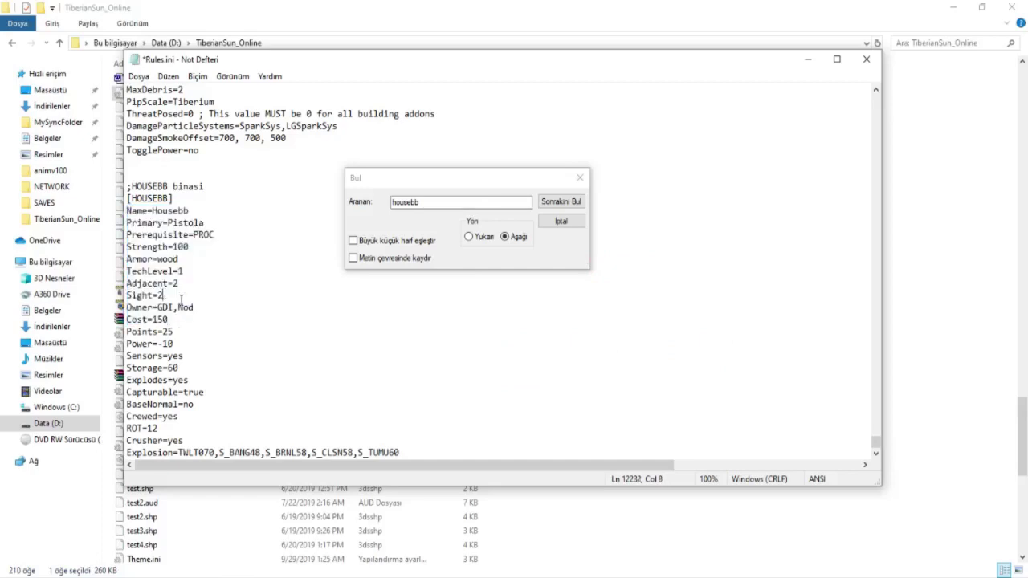
text(6)
scroll(216, 334, down, 3)
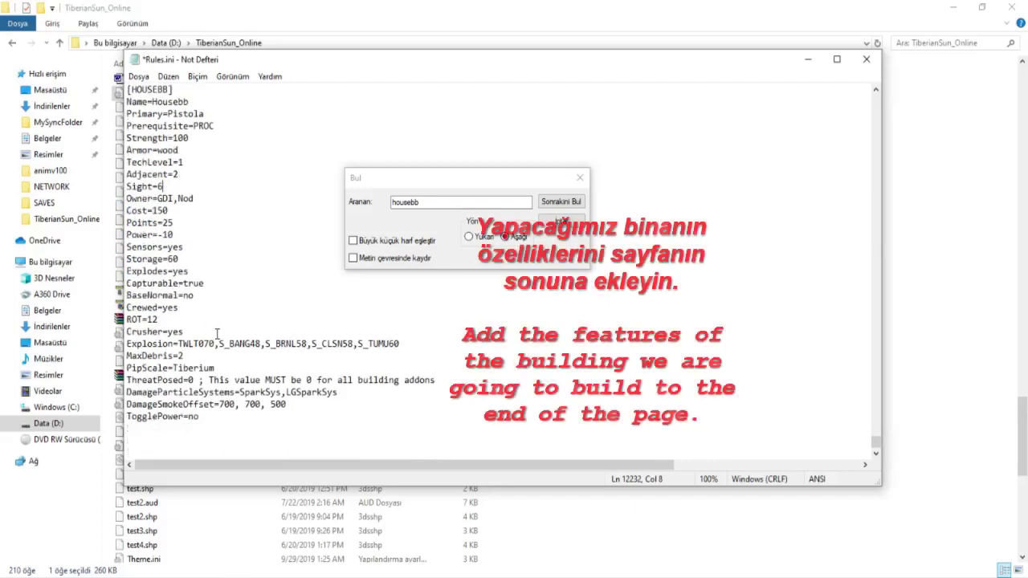
- Review the remaining HOUSEBB properties, close the search dialog, then save and close Rules.ini
drag(158, 197, 174, 198)
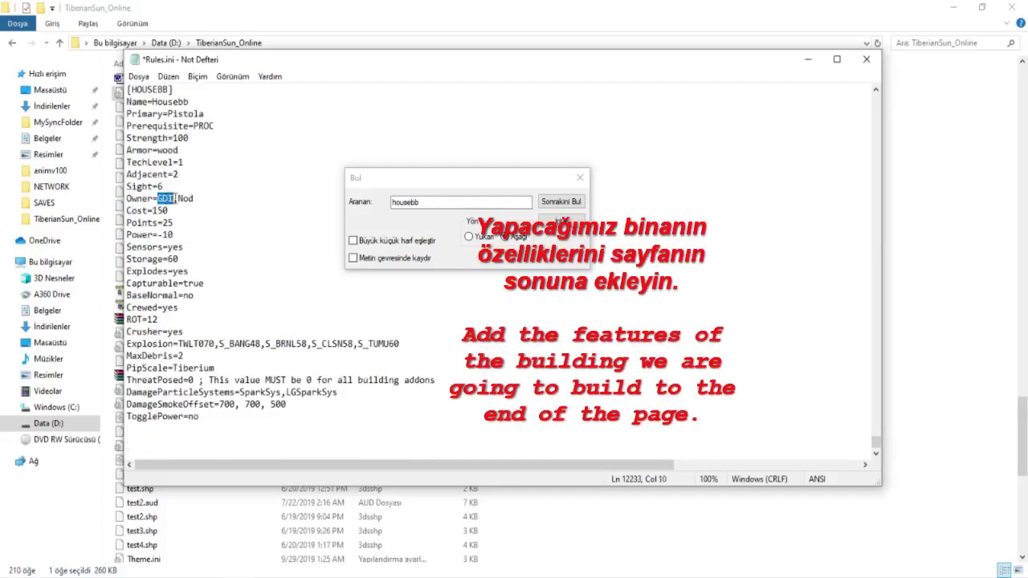
click(184, 281)
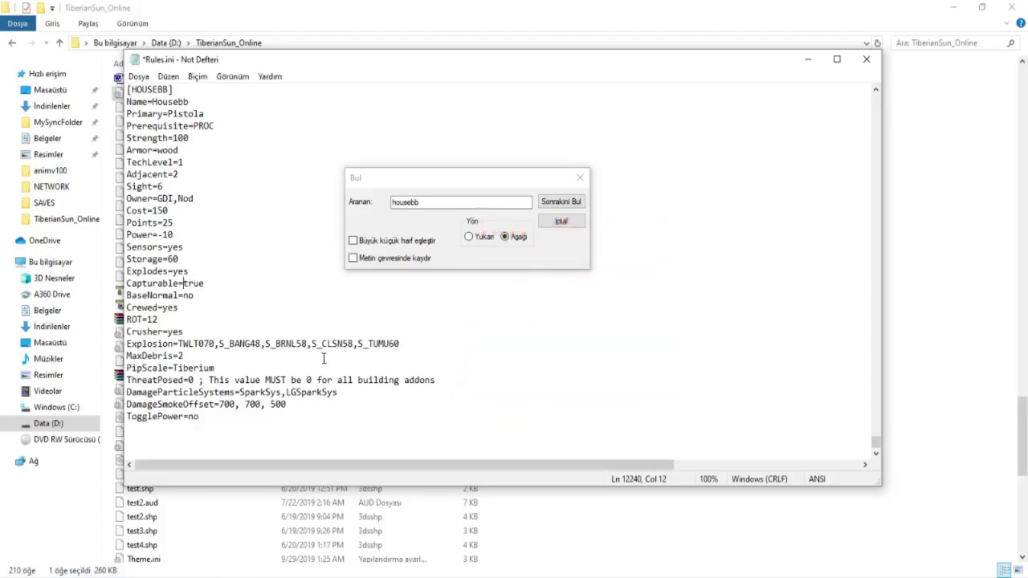
scroll(324, 359, up, 3)
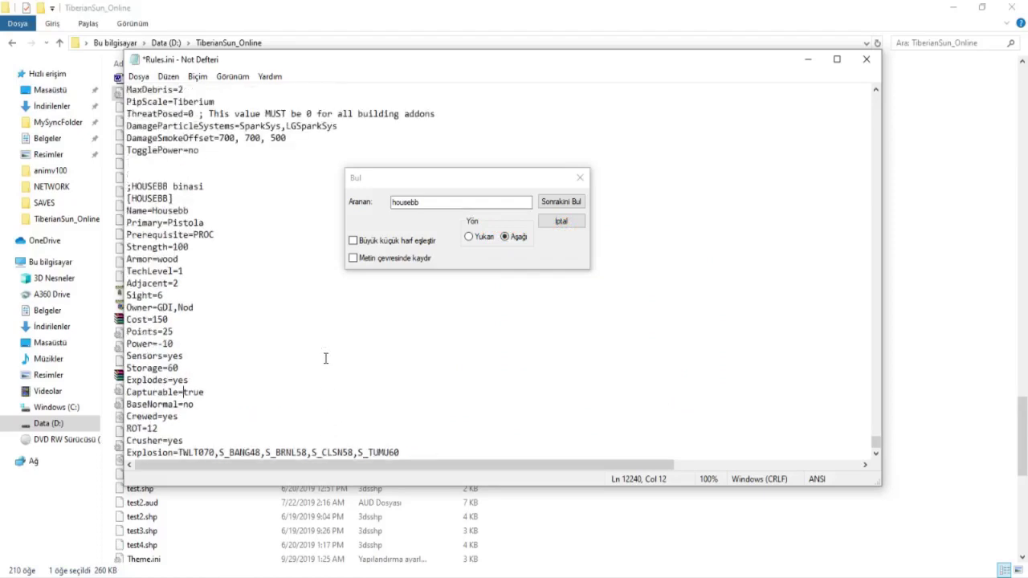
click(566, 223)
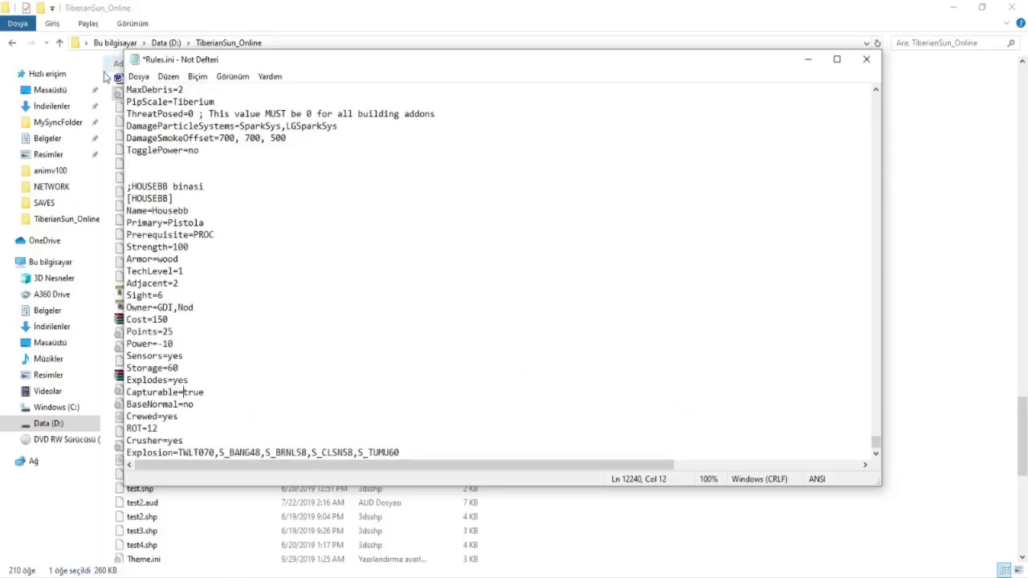
click(138, 76)
click(156, 136)
click(866, 59)
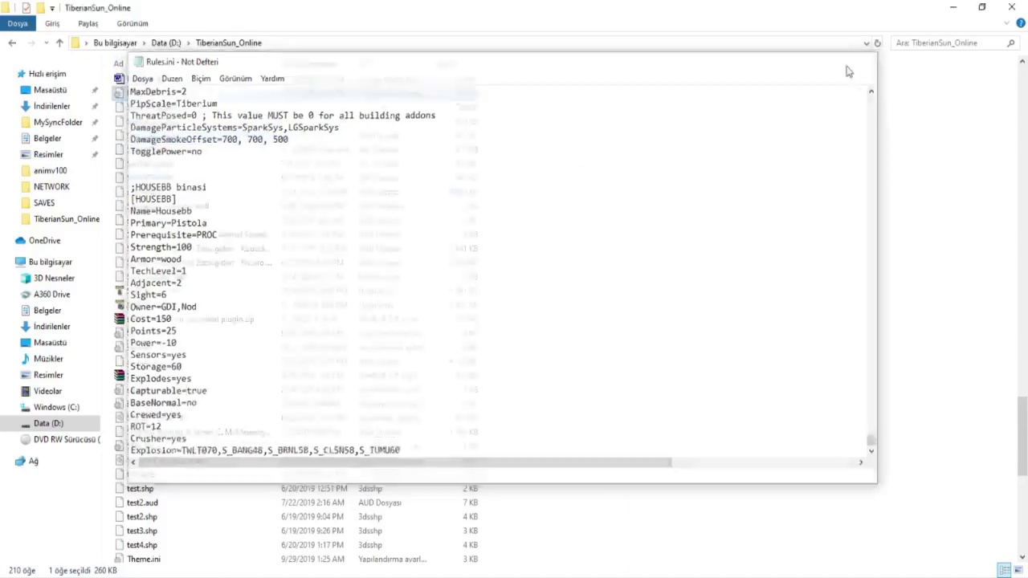
- Open Art.ini from the TiberianSun_Online folder in Notepad
key(Home)
key(a)
key(a)
key(a)
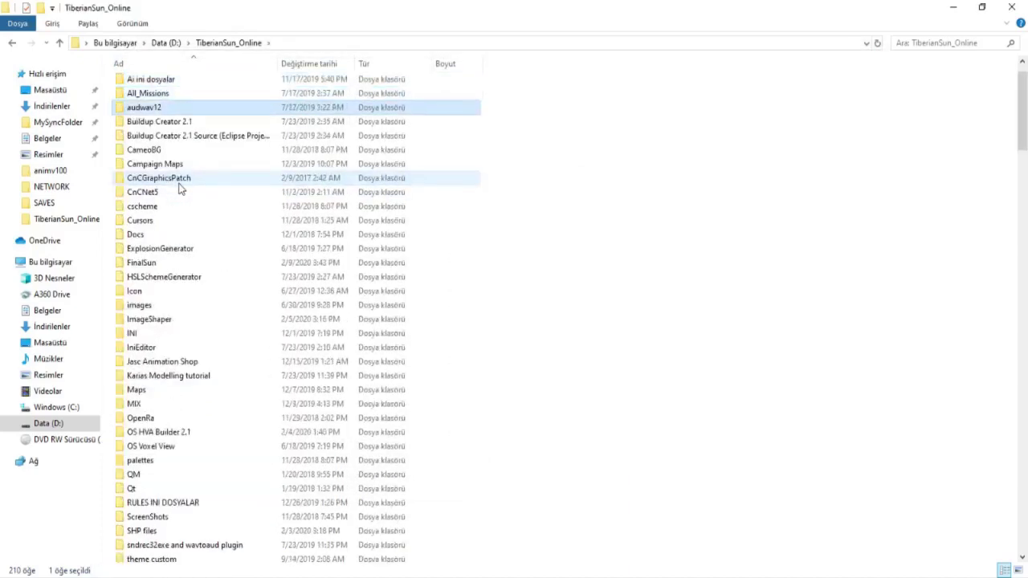
double_click(181, 206)
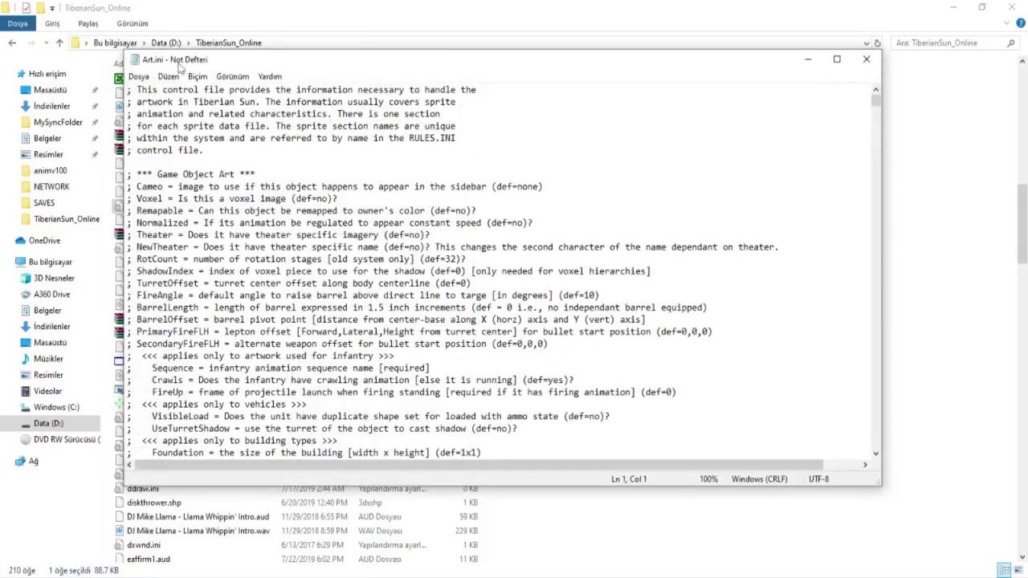
- Search Art.ini for housebb and examine the [HOUSEBB] section's image, foundation and buildup settings
click(139, 76)
click(221, 190)
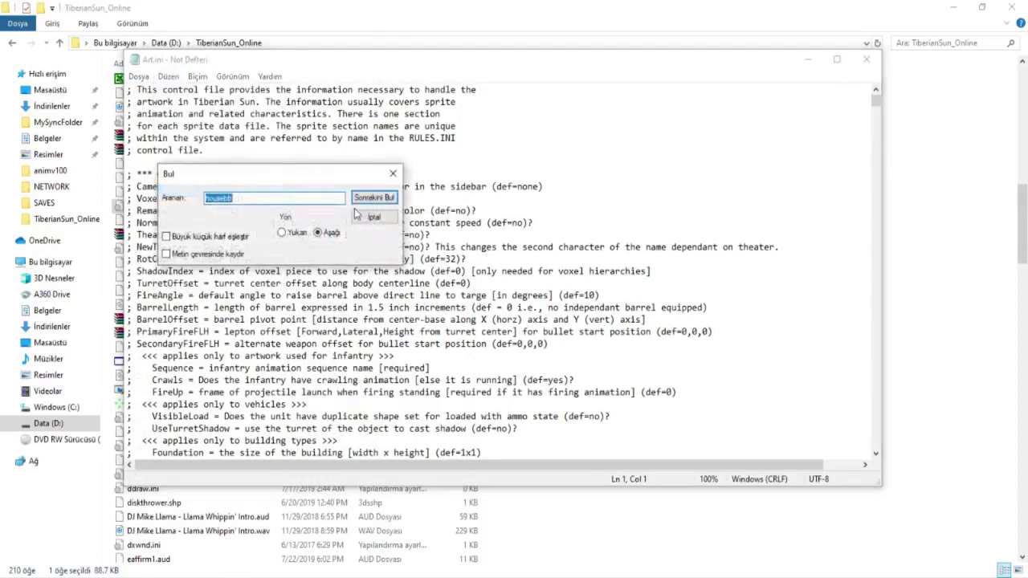
click(374, 198)
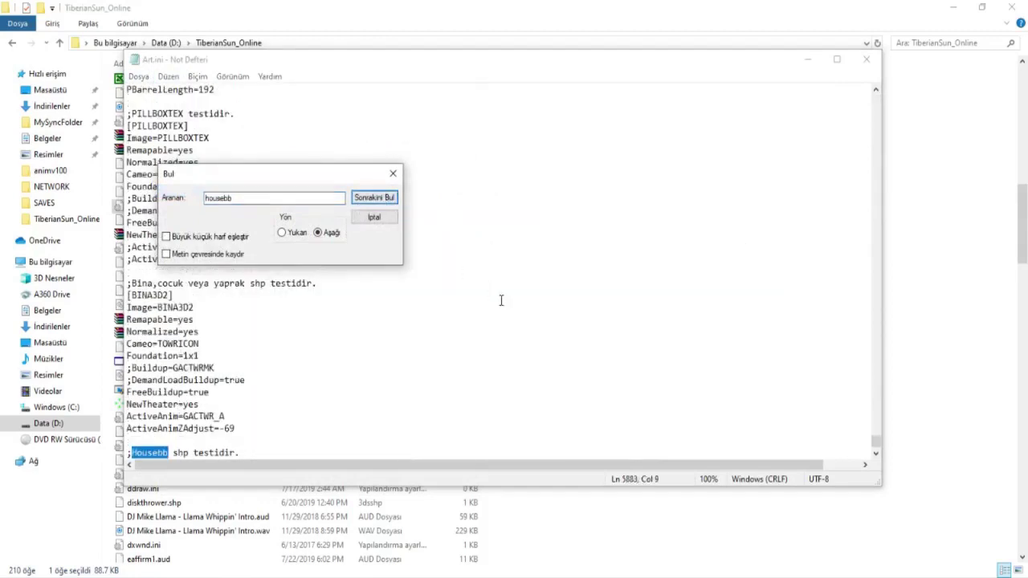
drag(268, 168, 400, 173)
scroll(329, 338, down, 5)
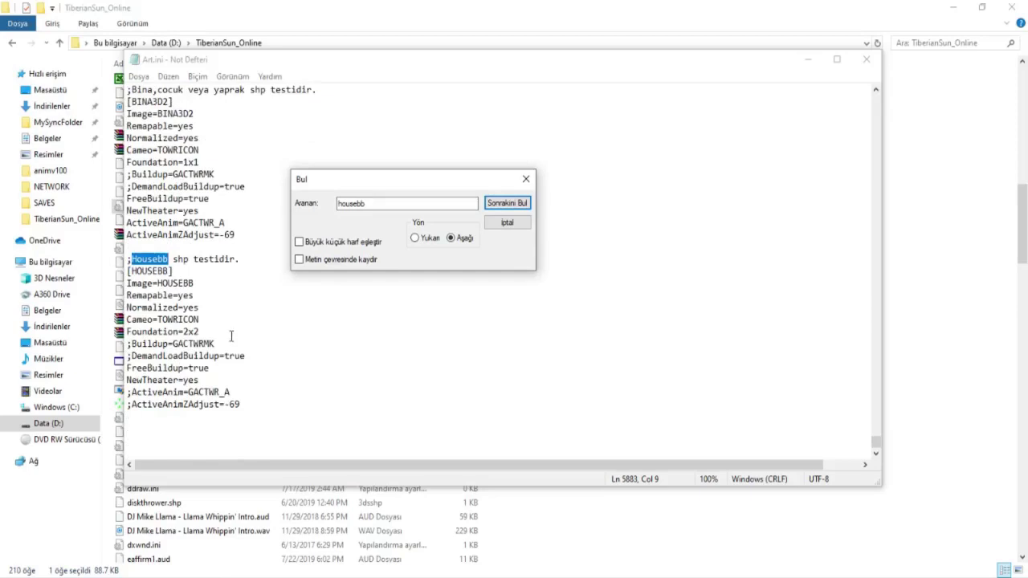
click(196, 294)
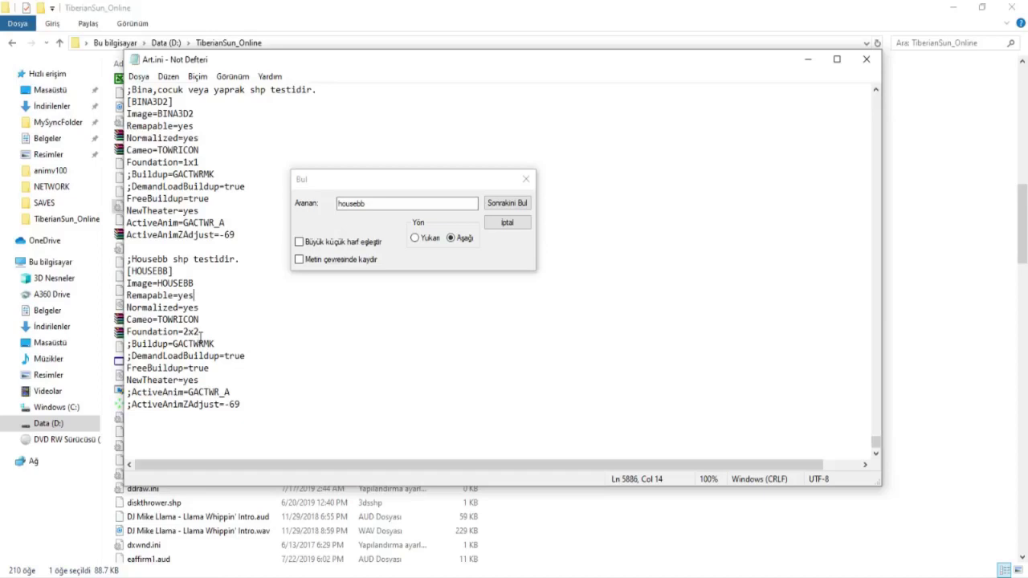
drag(199, 332, 190, 334)
click(219, 355)
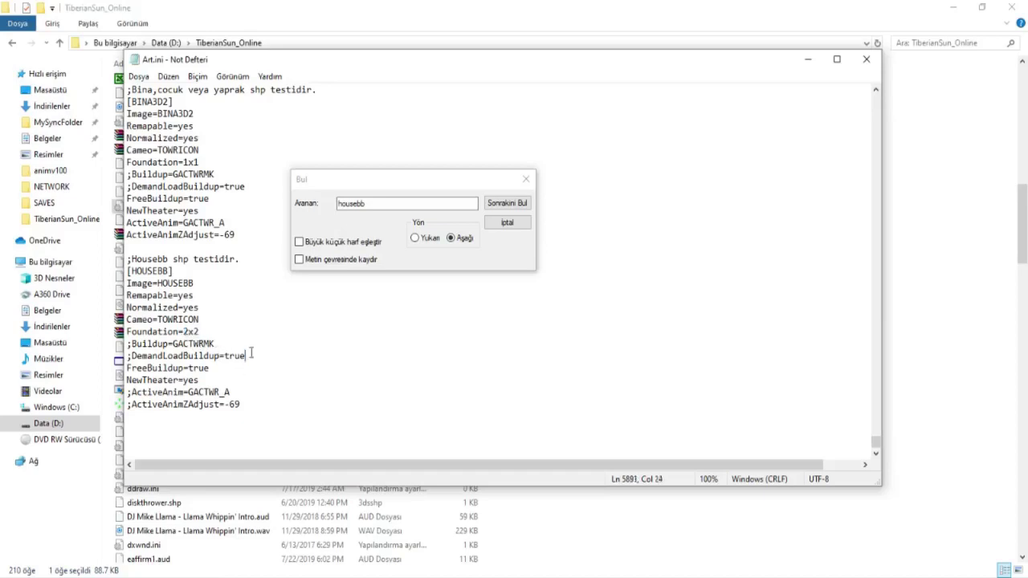